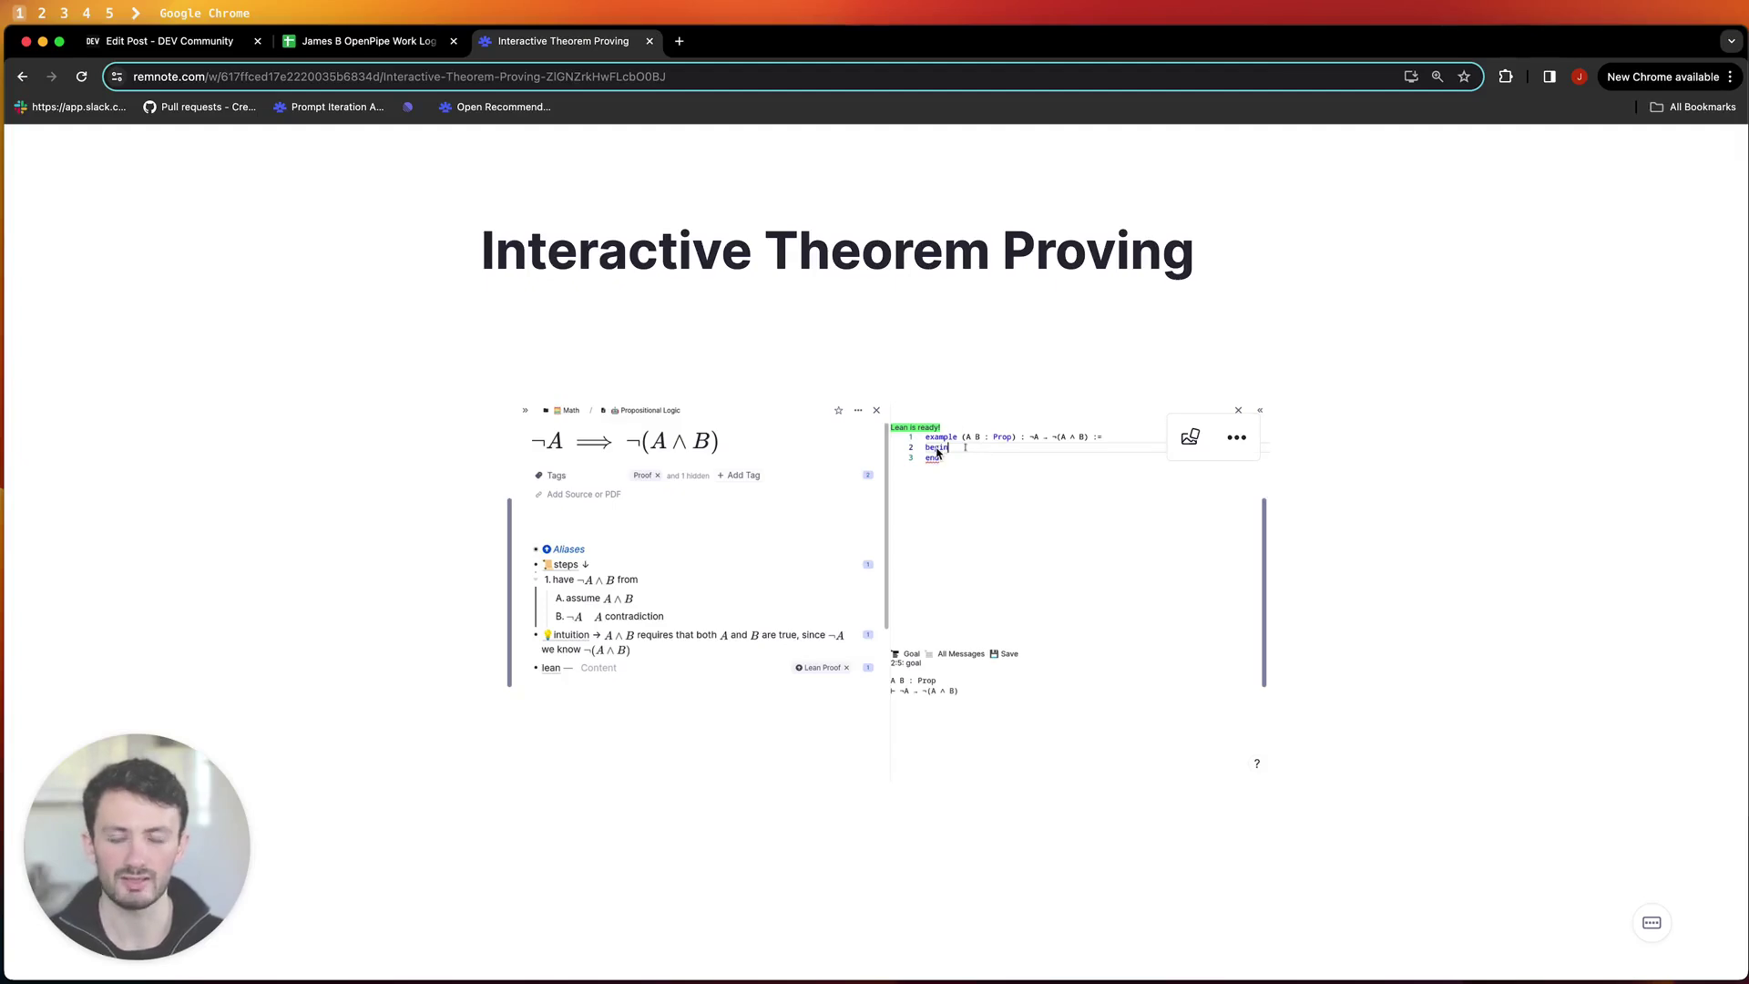
View the embedded Lean proof screenshot enlarged, then close the enlarged view.
{"action": "left_click", "coordinate": [938, 453]}
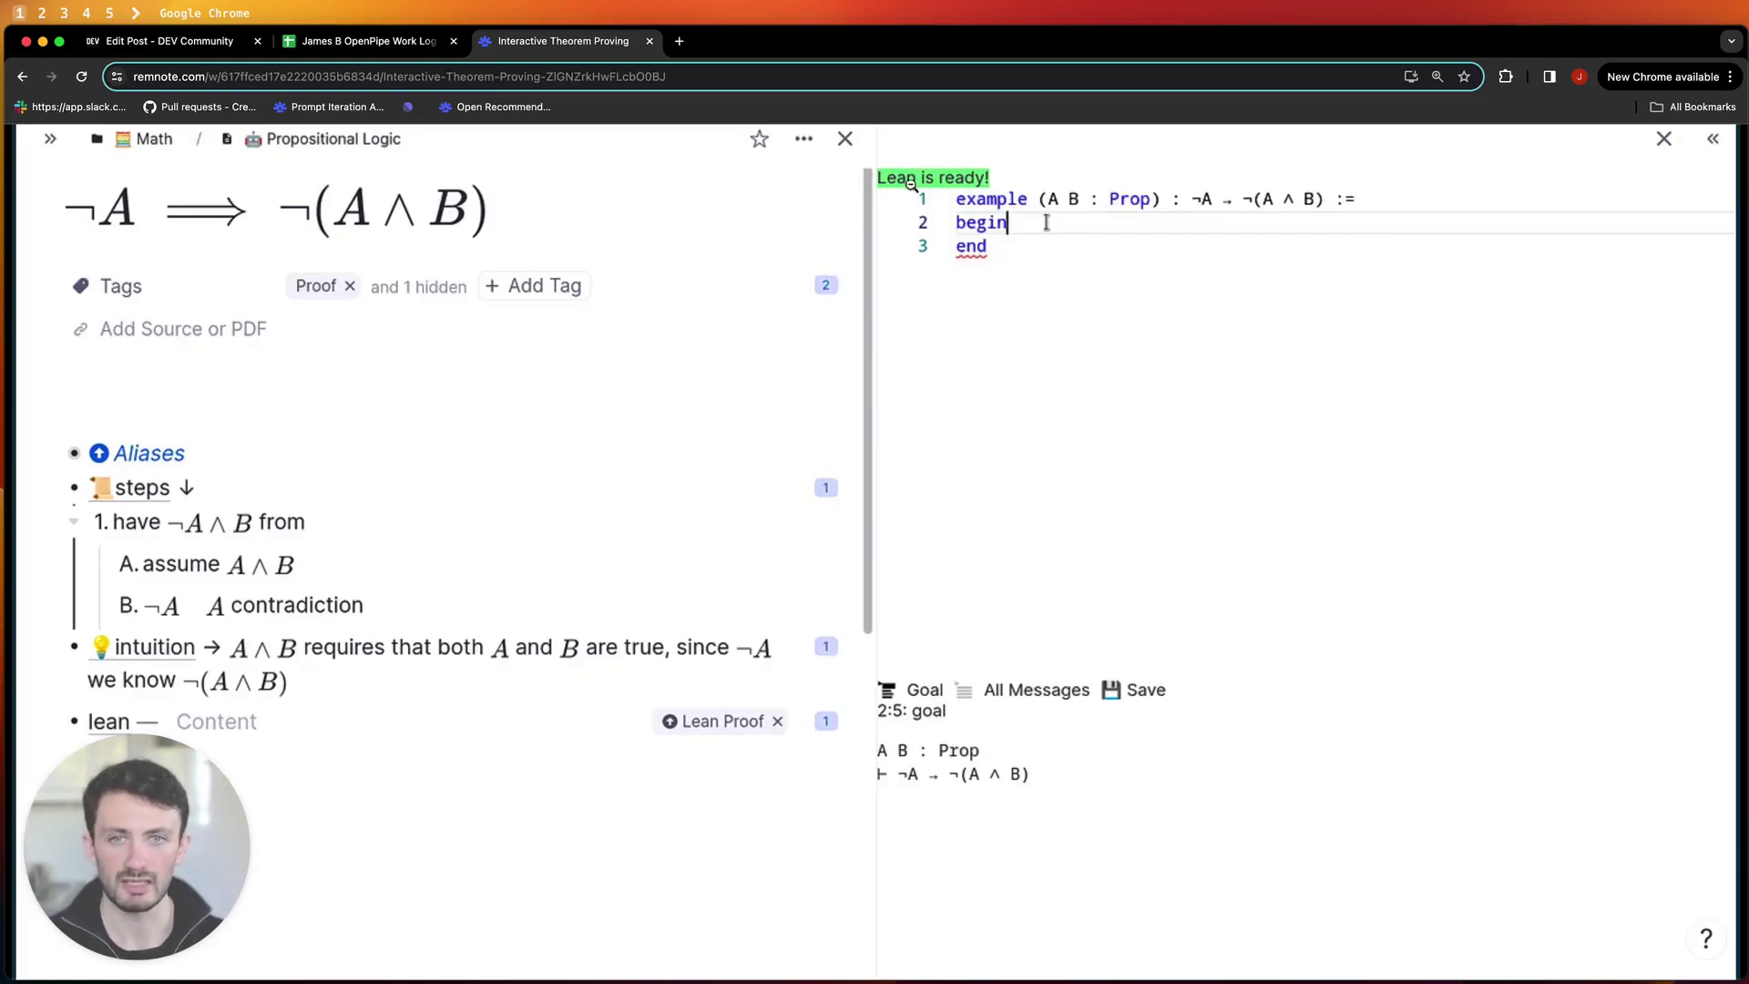
{"action": "left_click", "coordinate": [1007, 223]}
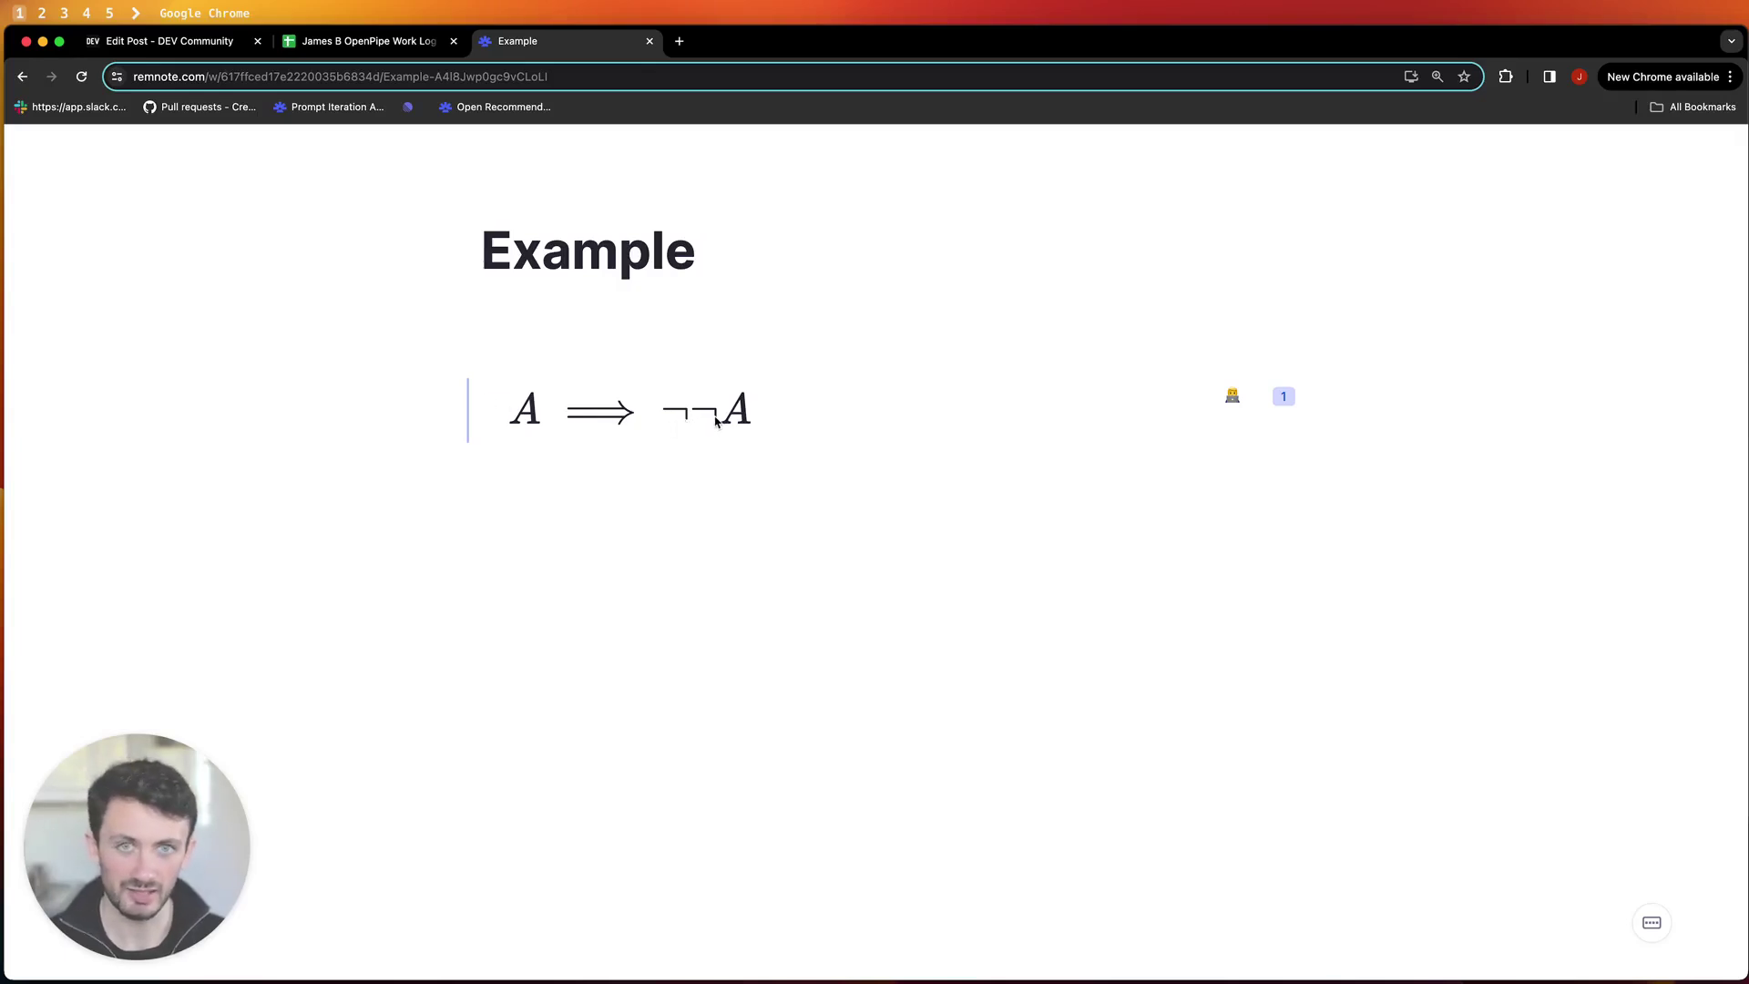
In the Lean editor for this example, replace the sorry placeholder with 'assume a,'.
{"action": "left_click", "coordinate": [1229, 399]}
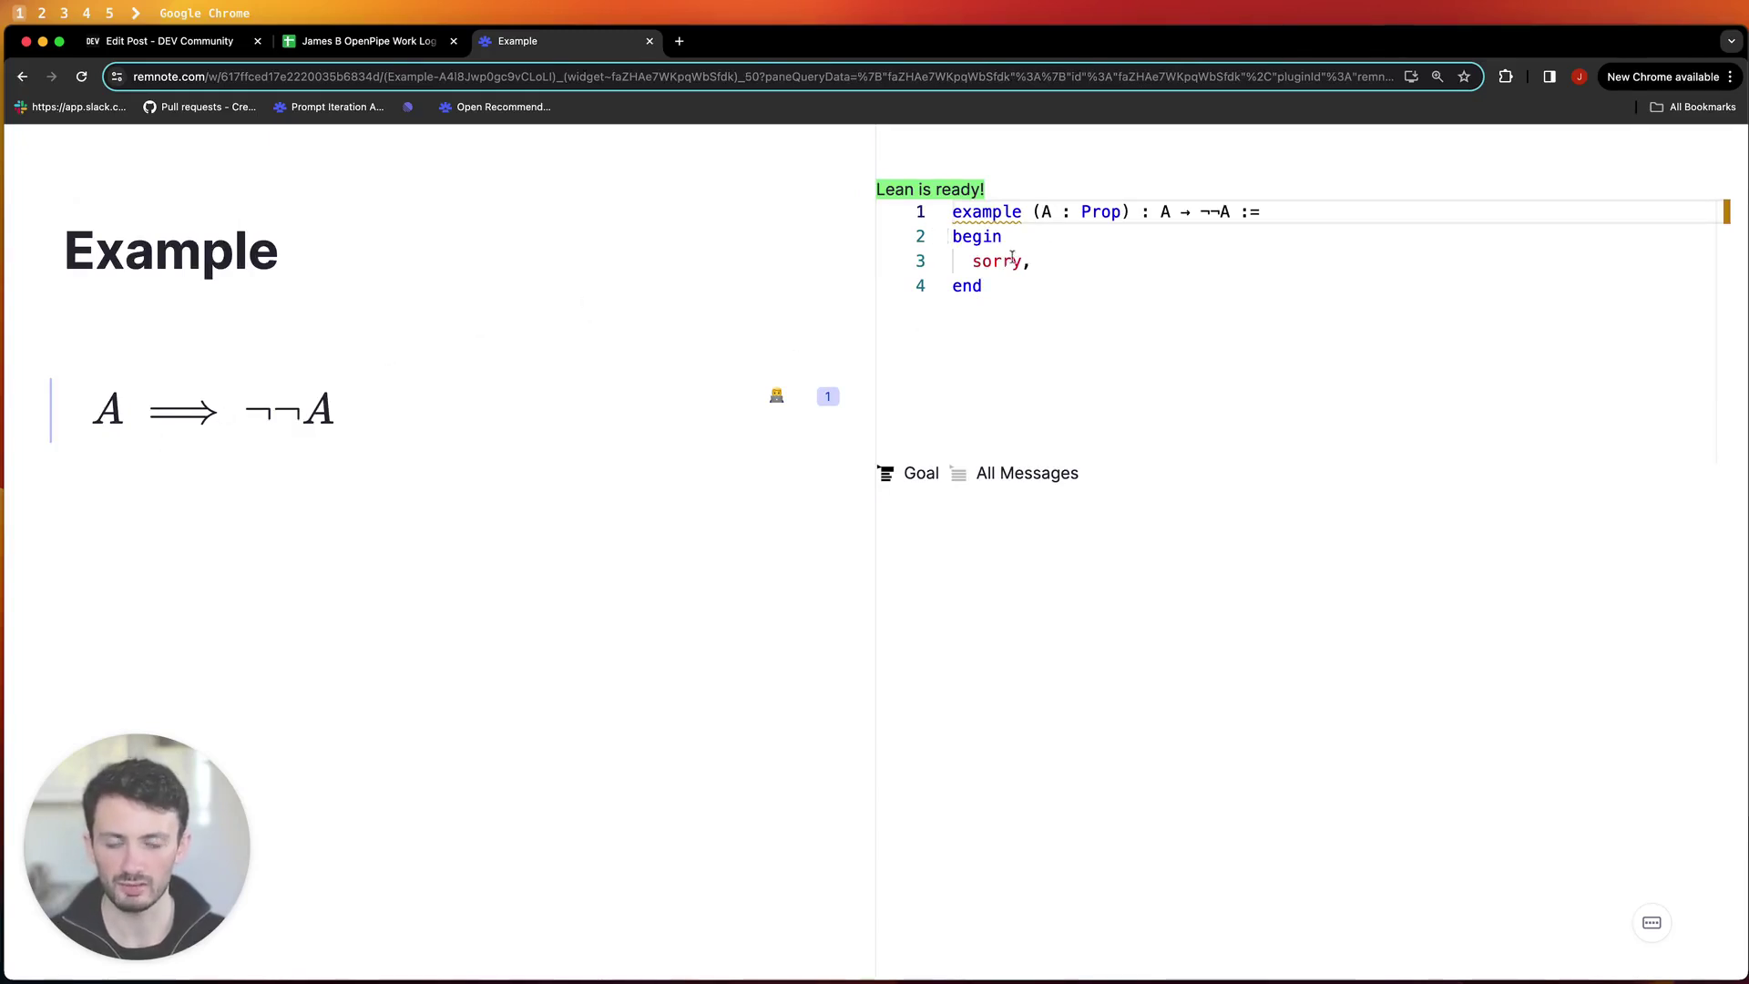
{"action": "left_click_drag", "start_coordinate": [1035, 261], "coordinate": [978, 262]}
{"action": "key", "text": "BackSpace"}
{"action": "key", "text": "BackSpace"}
{"action": "type", "text": "assume a,"}
{"action": "key", "text": "Return"}
Add a have block with begin…end containing 'assume na: ¬A,' and 'exact na a,'.
{"action": "type", "text": "have : ¬A, from ("}
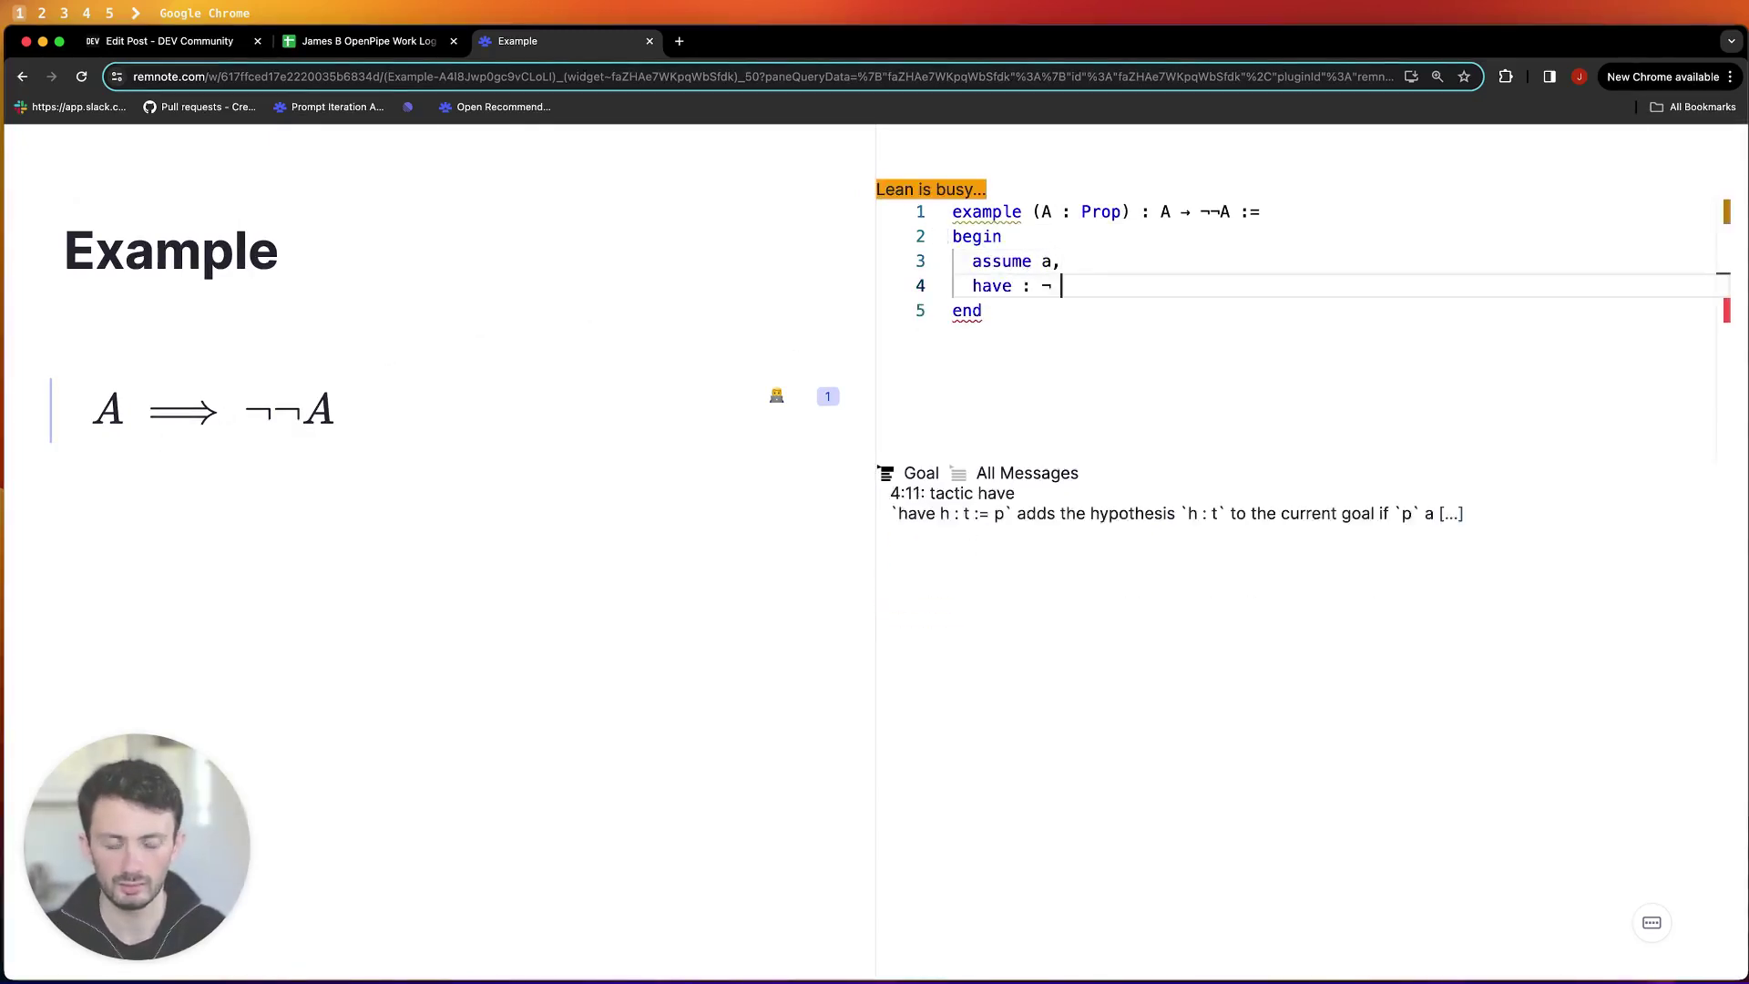
{"action": "key", "text": "Return"}
{"action": "type", "text": "begin"}
{"action": "key", "text": "Return"}
{"action": "type", "text": "end"}
{"action": "key", "text": "Up"}
{"action": "key", "text": "End"}
{"action": "key", "text": "Return"}
{"action": "type", "text": "assume "}
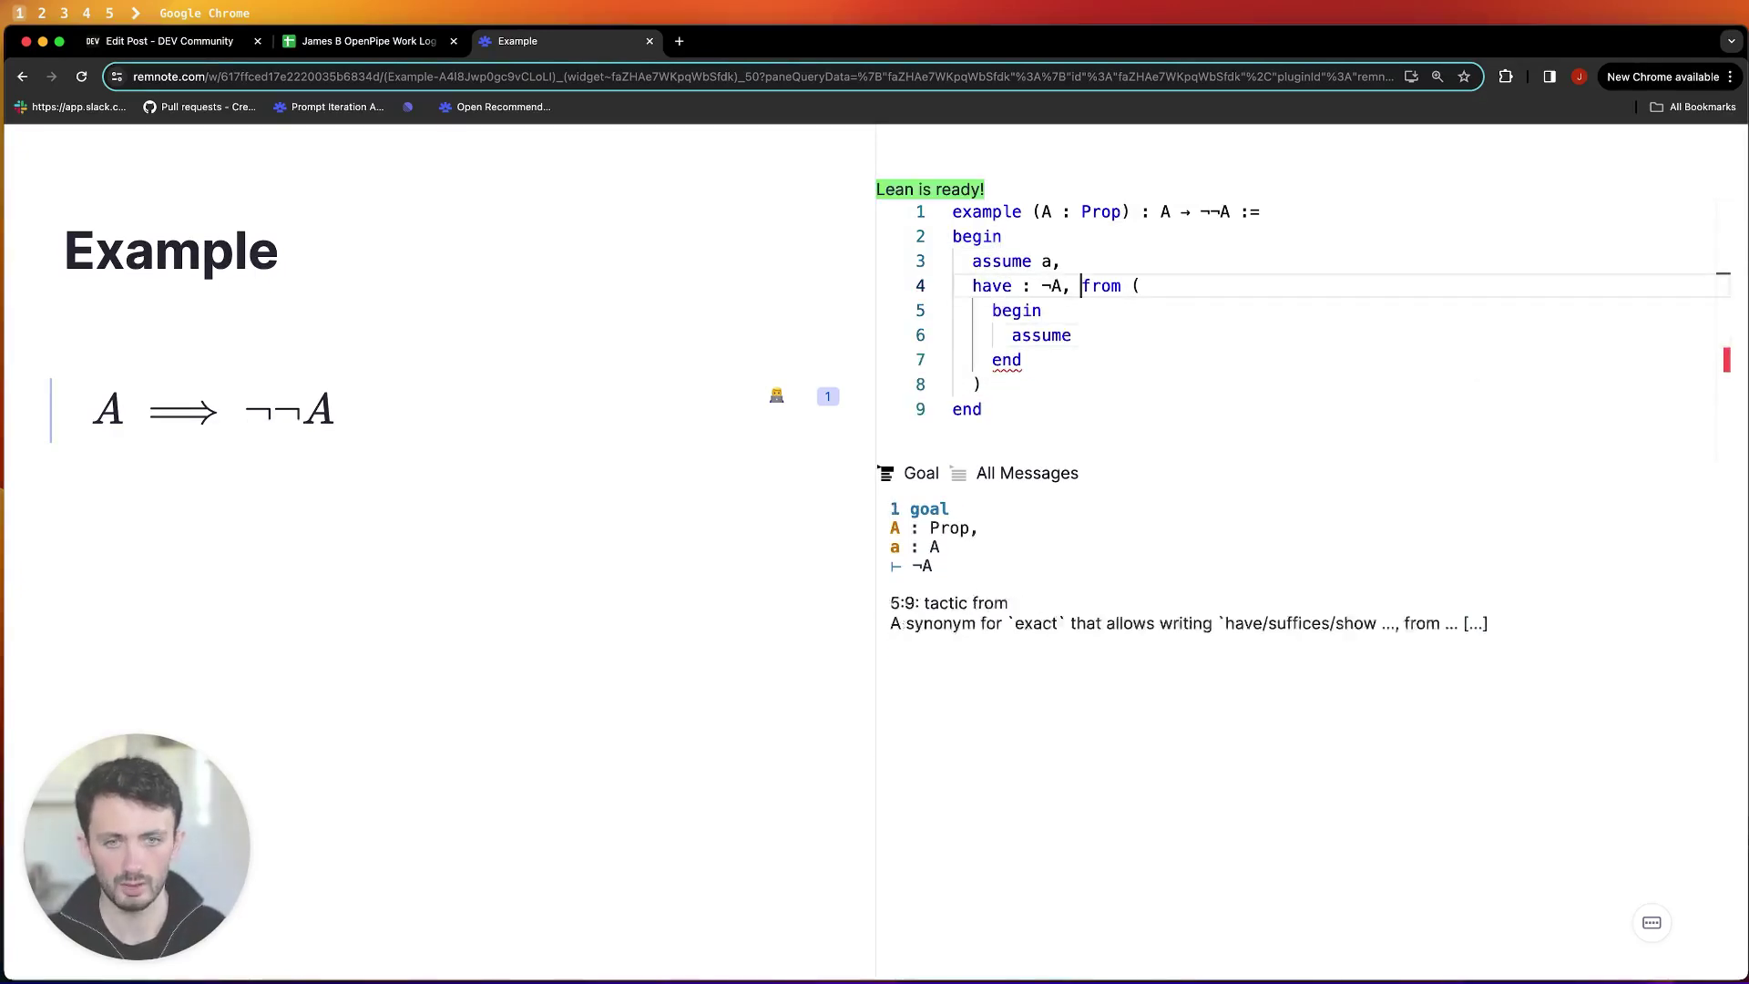
{"action": "type", "text": "na: ¬A,"}
{"action": "key", "text": "Return"}
{"action": "type", "text": "exact na a,"}
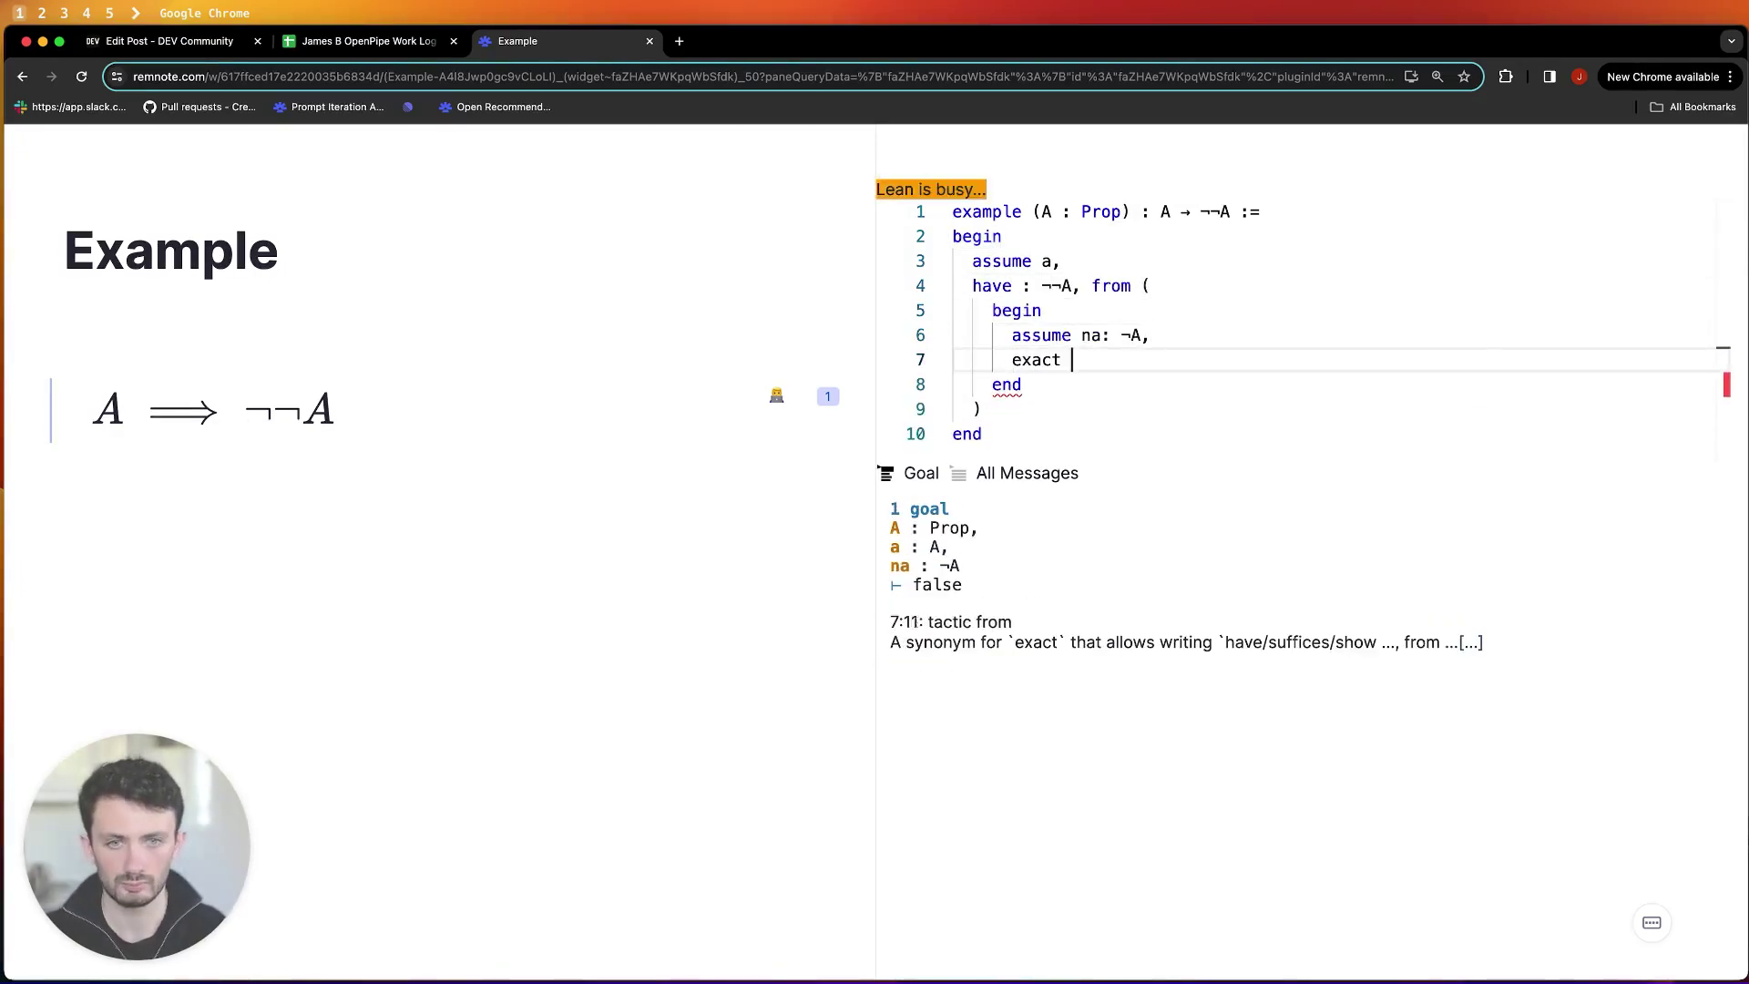
Name the hypothesis nna and finish with 'exact nna,' so goals are accomplished.
{"action": "key", "text": "Down"}
{"action": "key", "text": "Down"}
{"action": "key", "text": "End"}
{"action": "type", "text": ","}
{"action": "key", "text": "Return"}
{"action": "type", "text": "exact"}
{"action": "left_click", "coordinate": [1021, 278]}
{"action": "type", "text": "nna"}
{"action": "left_click", "coordinate": [1091, 425]}
{"action": "type", "text": "nna,"}
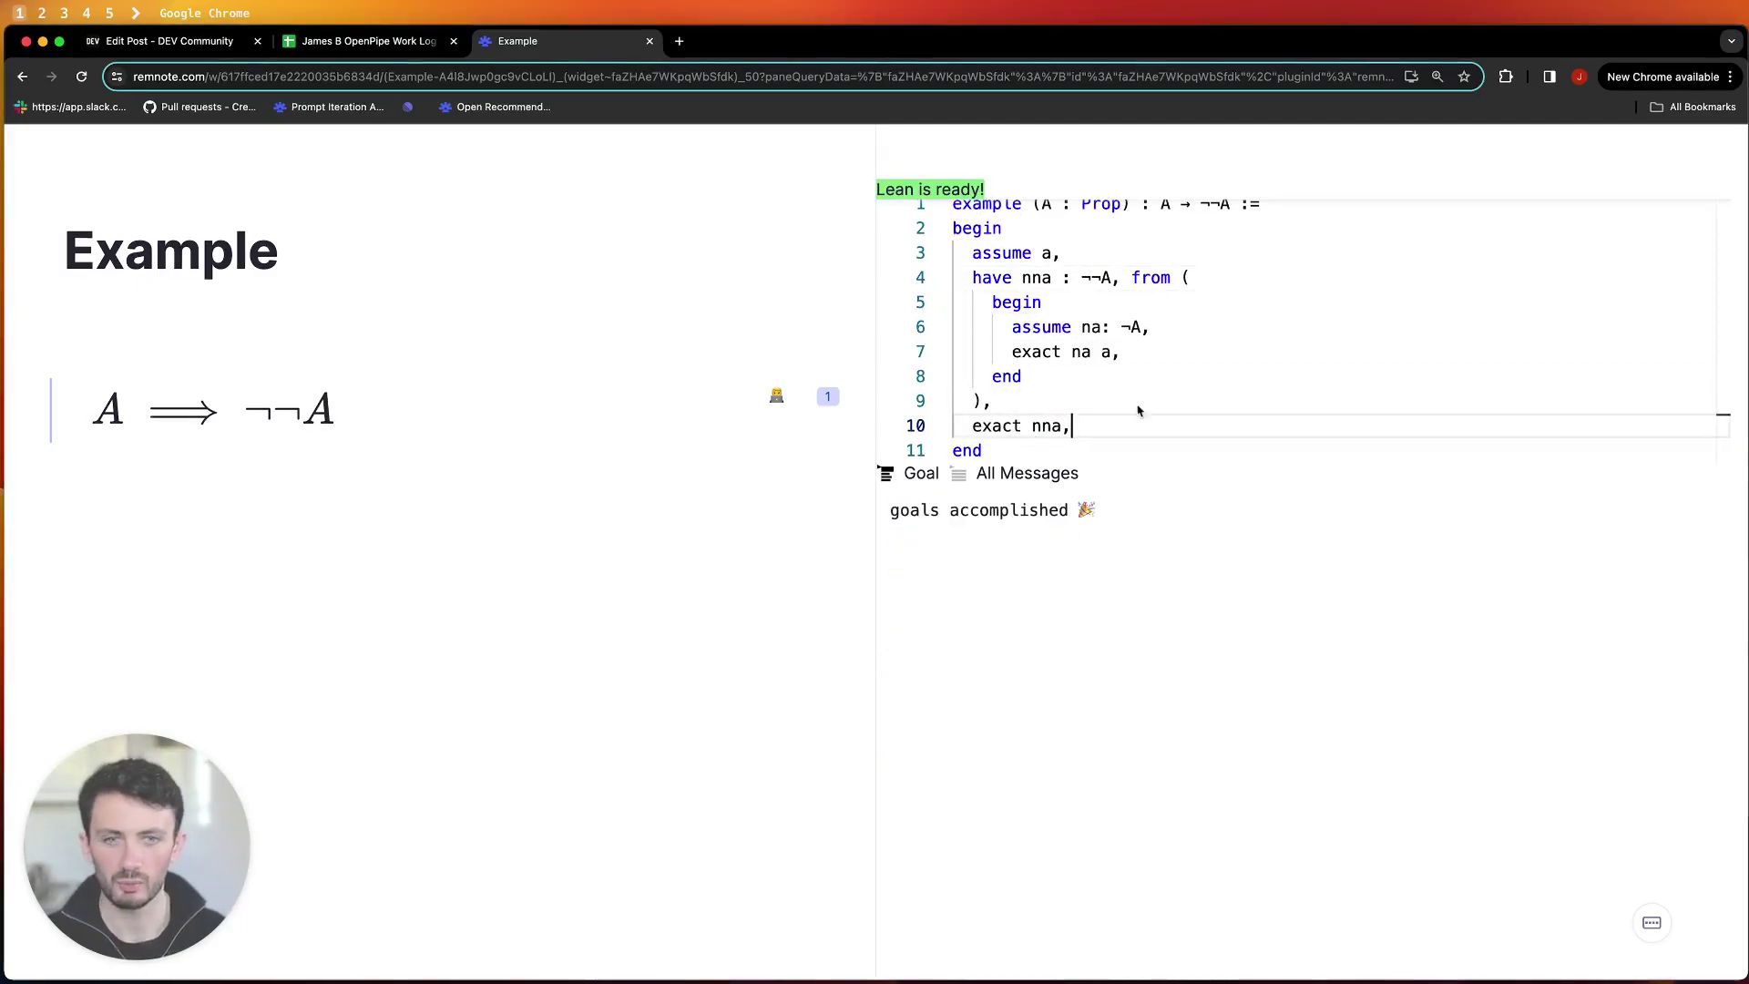
Check the goal states at ¬¬A and after line 7, then select and deselect the whole proof.
{"action": "scroll", "coordinate": [1061, 290], "scroll_direction": "up", "scroll_amount": 1}
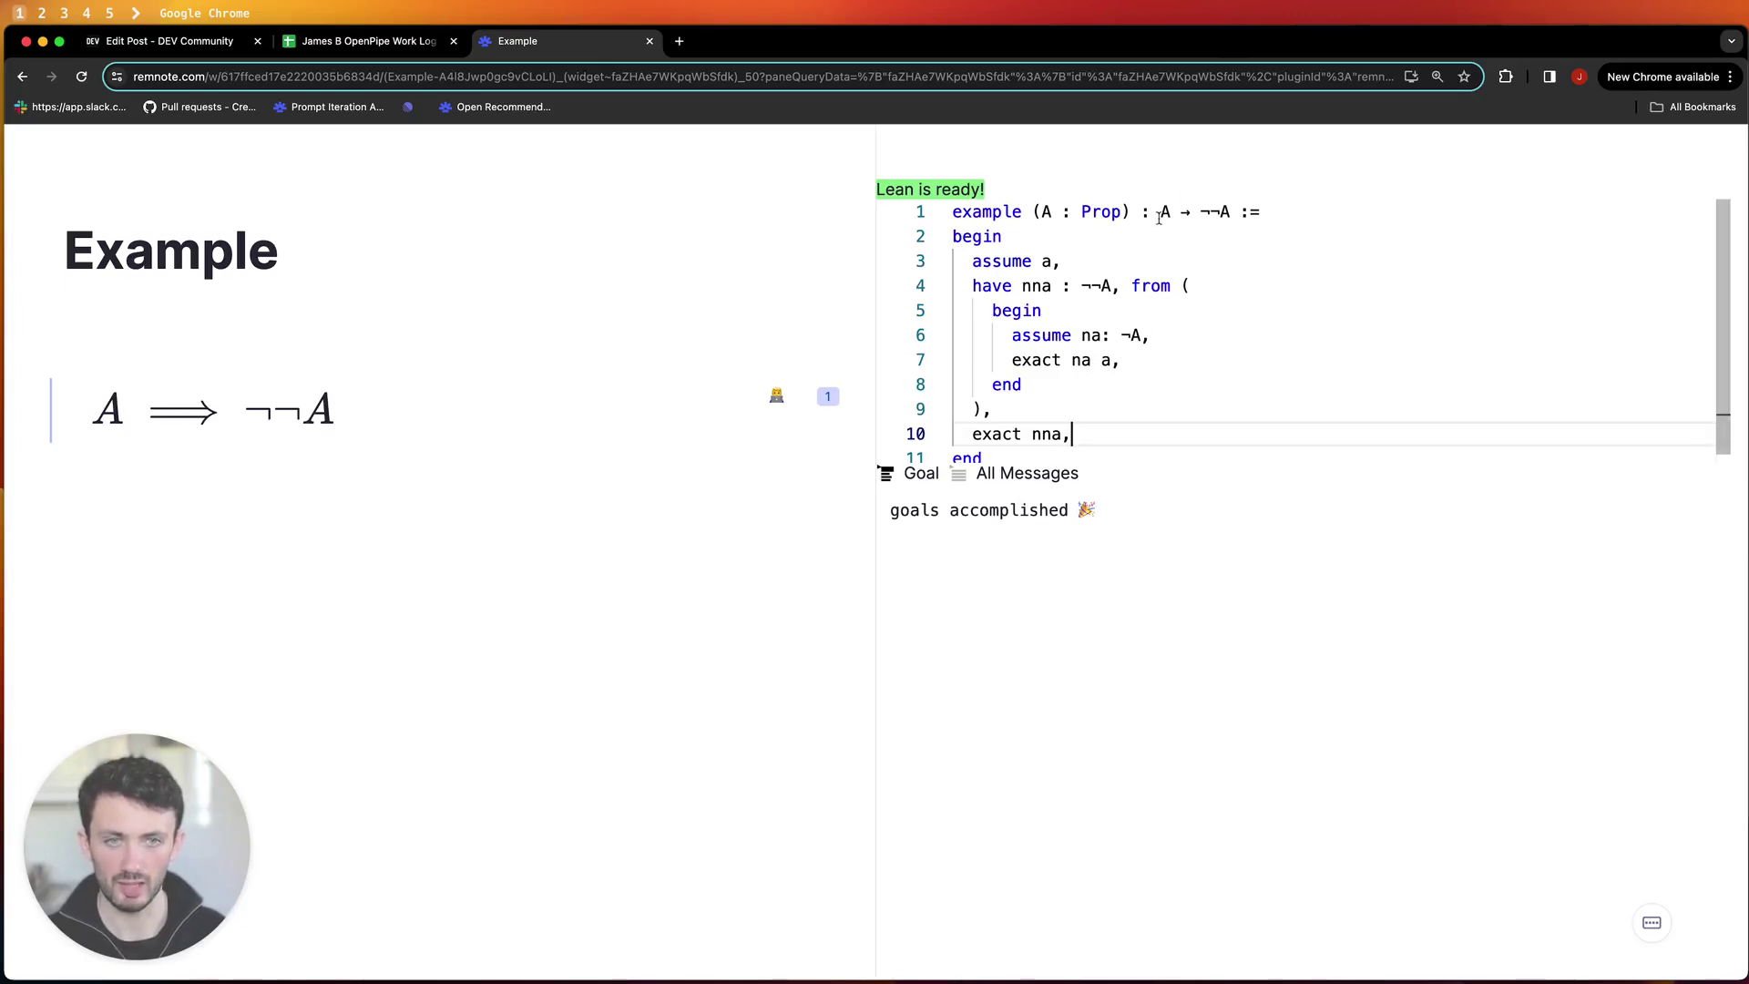
{"action": "left_click", "coordinate": [1229, 213]}
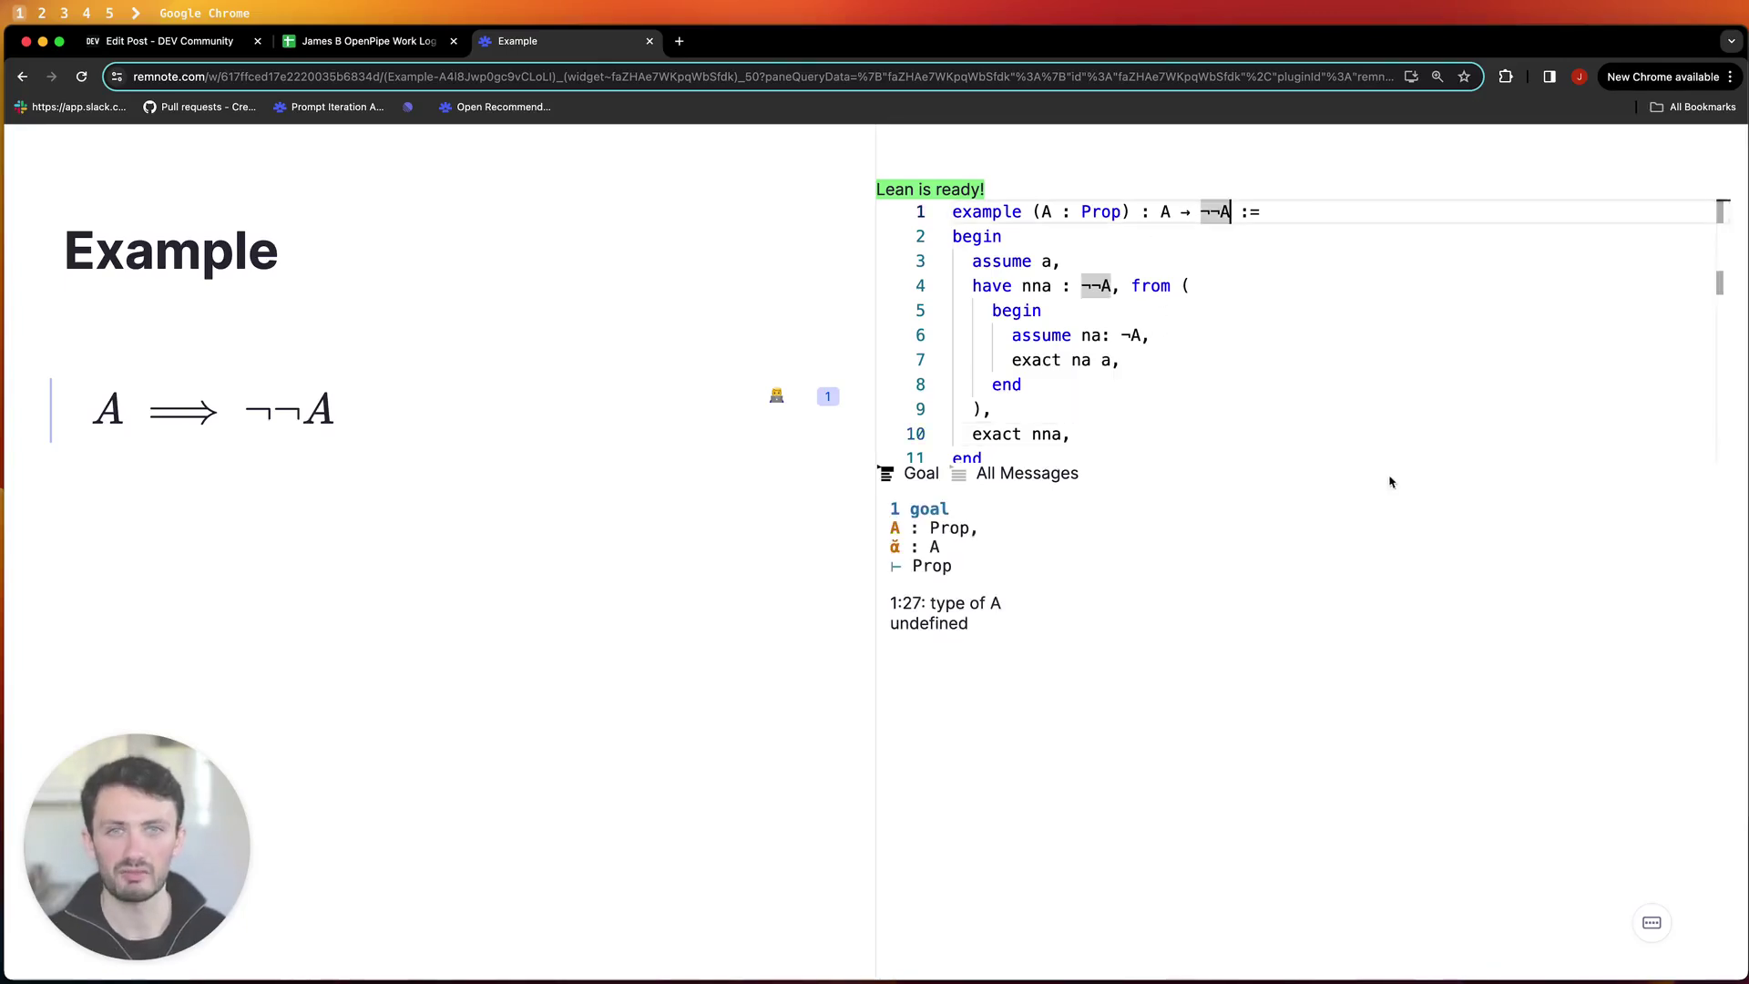
{"action": "left_click", "coordinate": [1211, 360]}
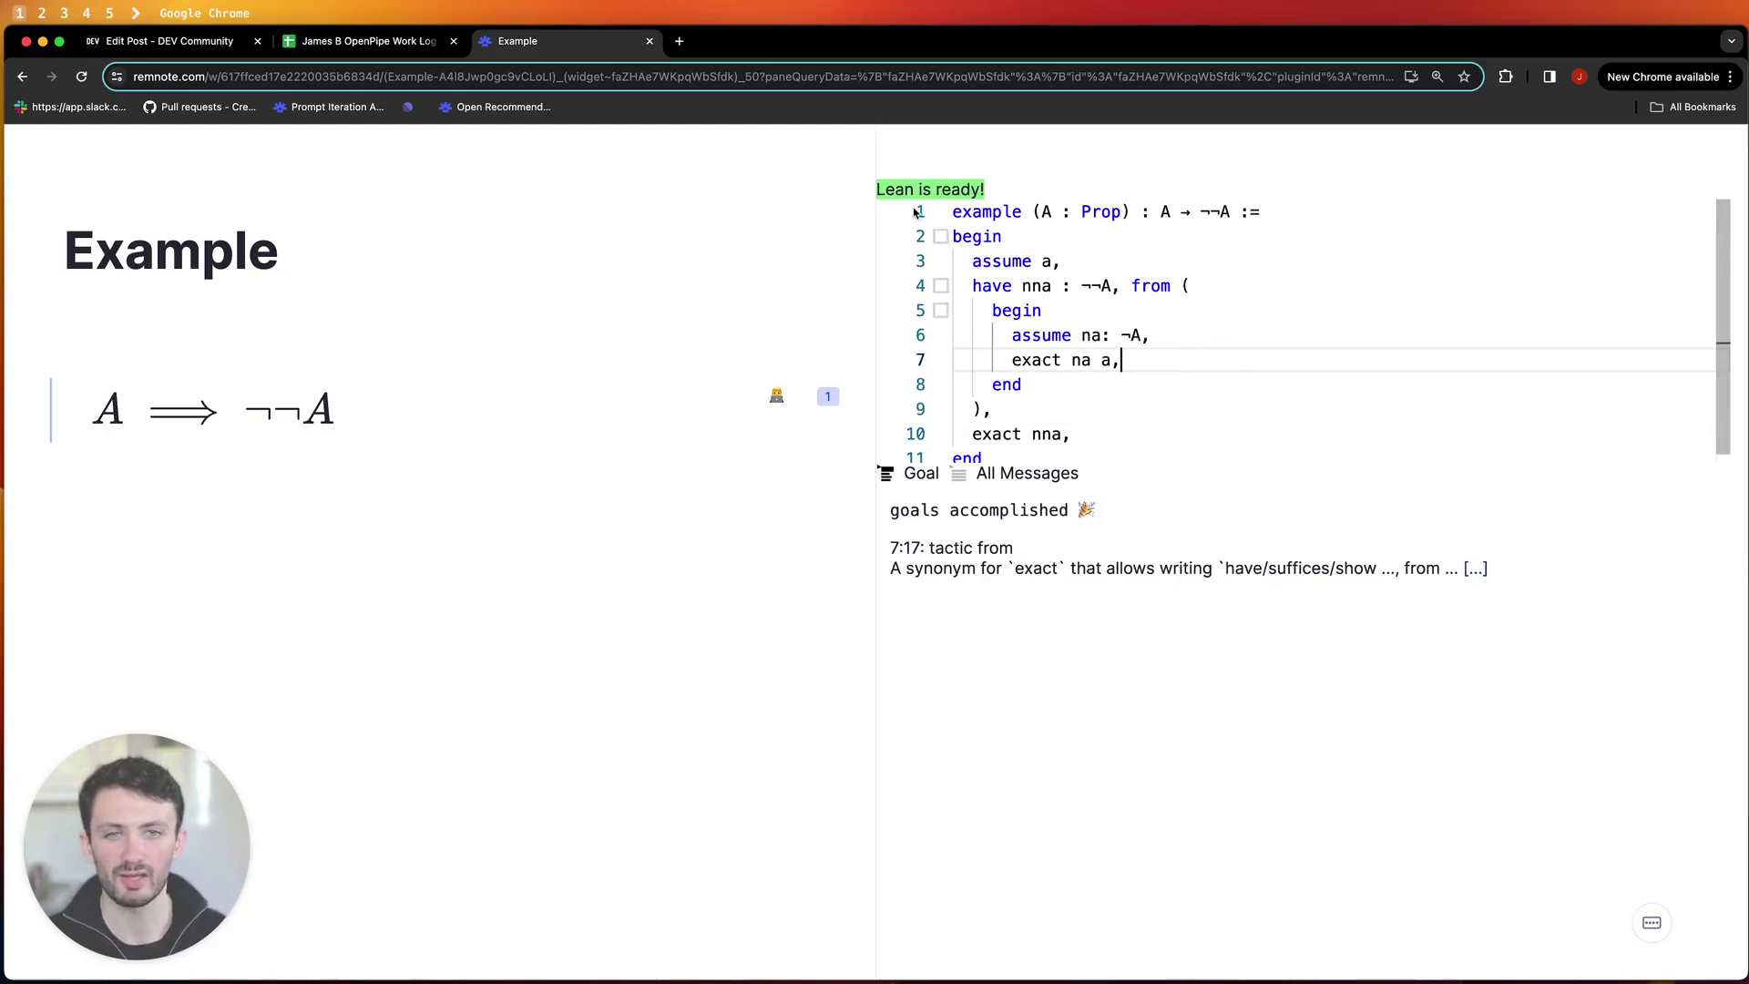
{"action": "left_click_drag", "start_coordinate": [952, 211], "coordinate": [1078, 439]}
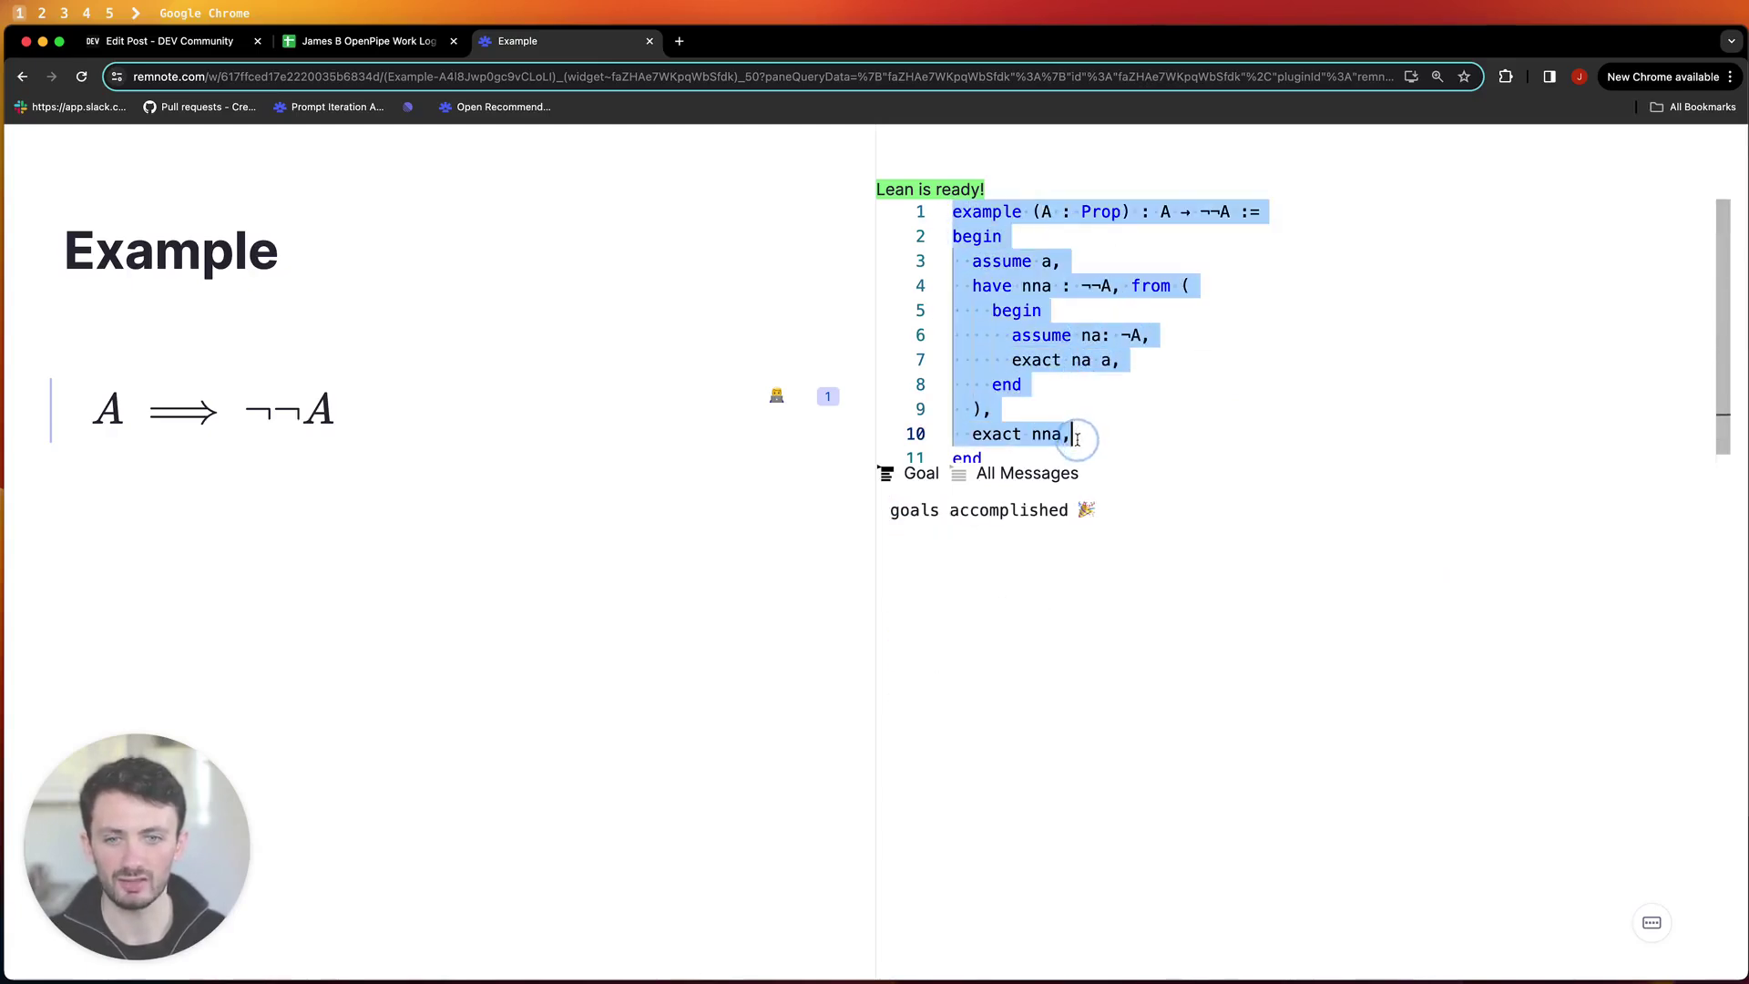
{"action": "left_click", "coordinate": [1078, 439]}
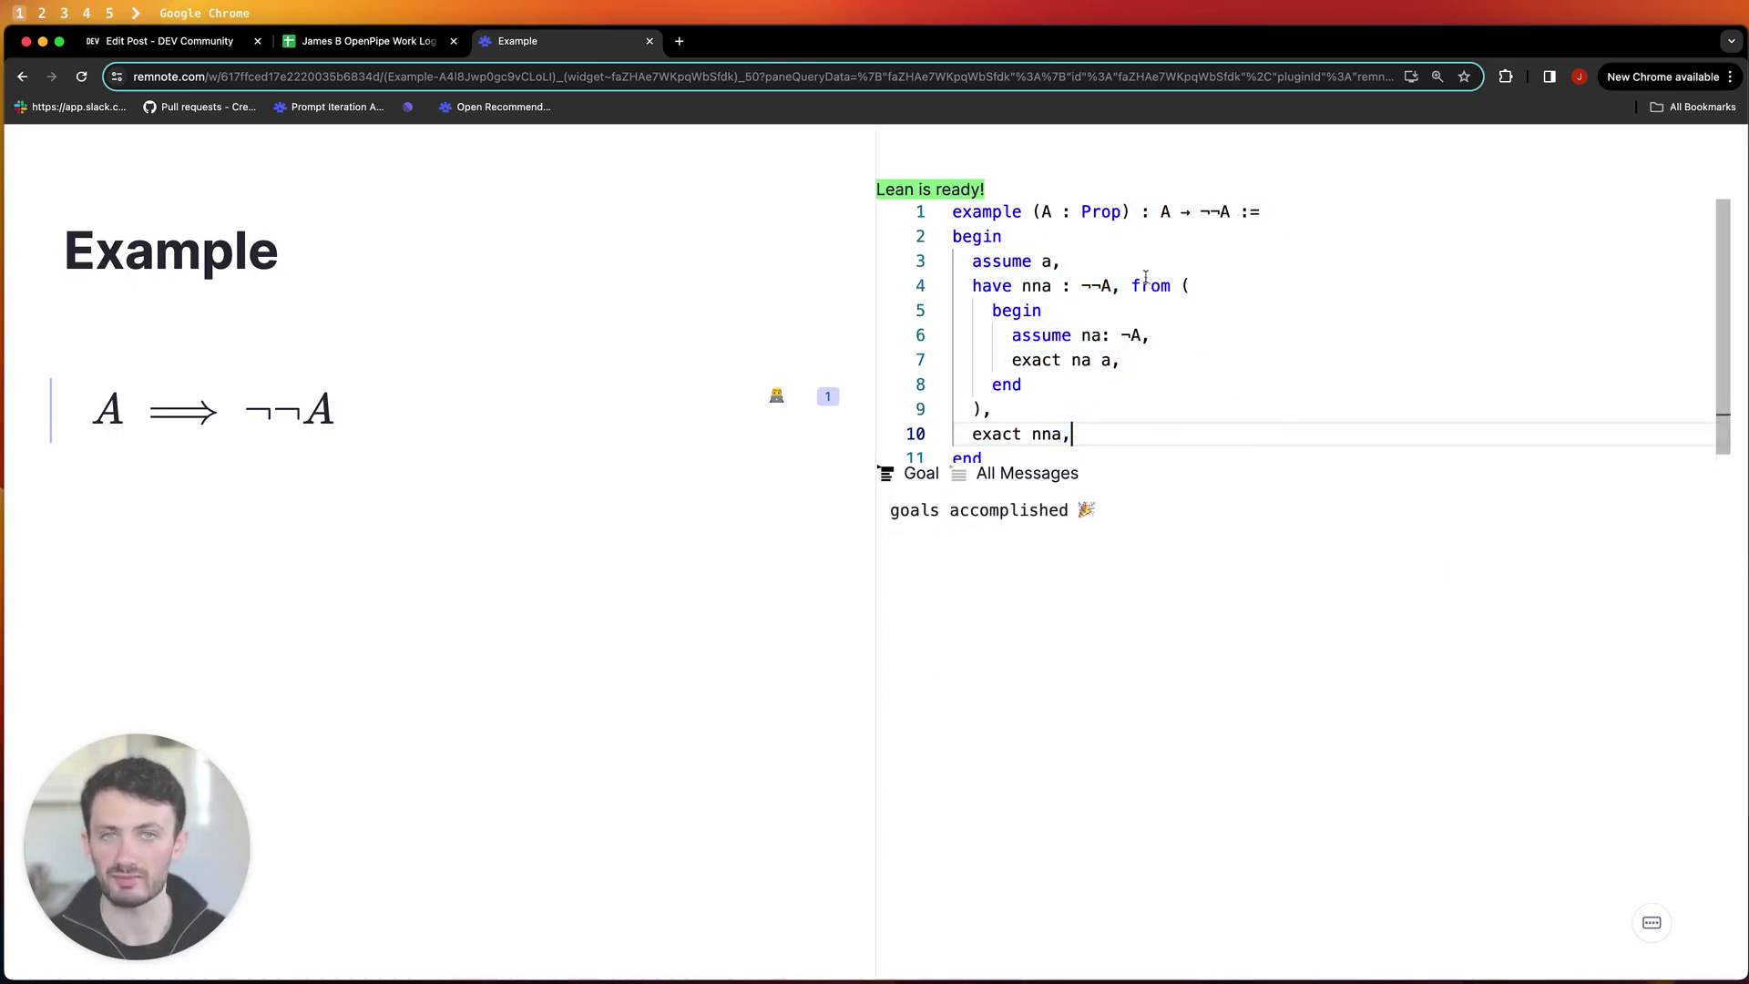
{"action": "mouse_move", "coordinate": [1092, 294]}
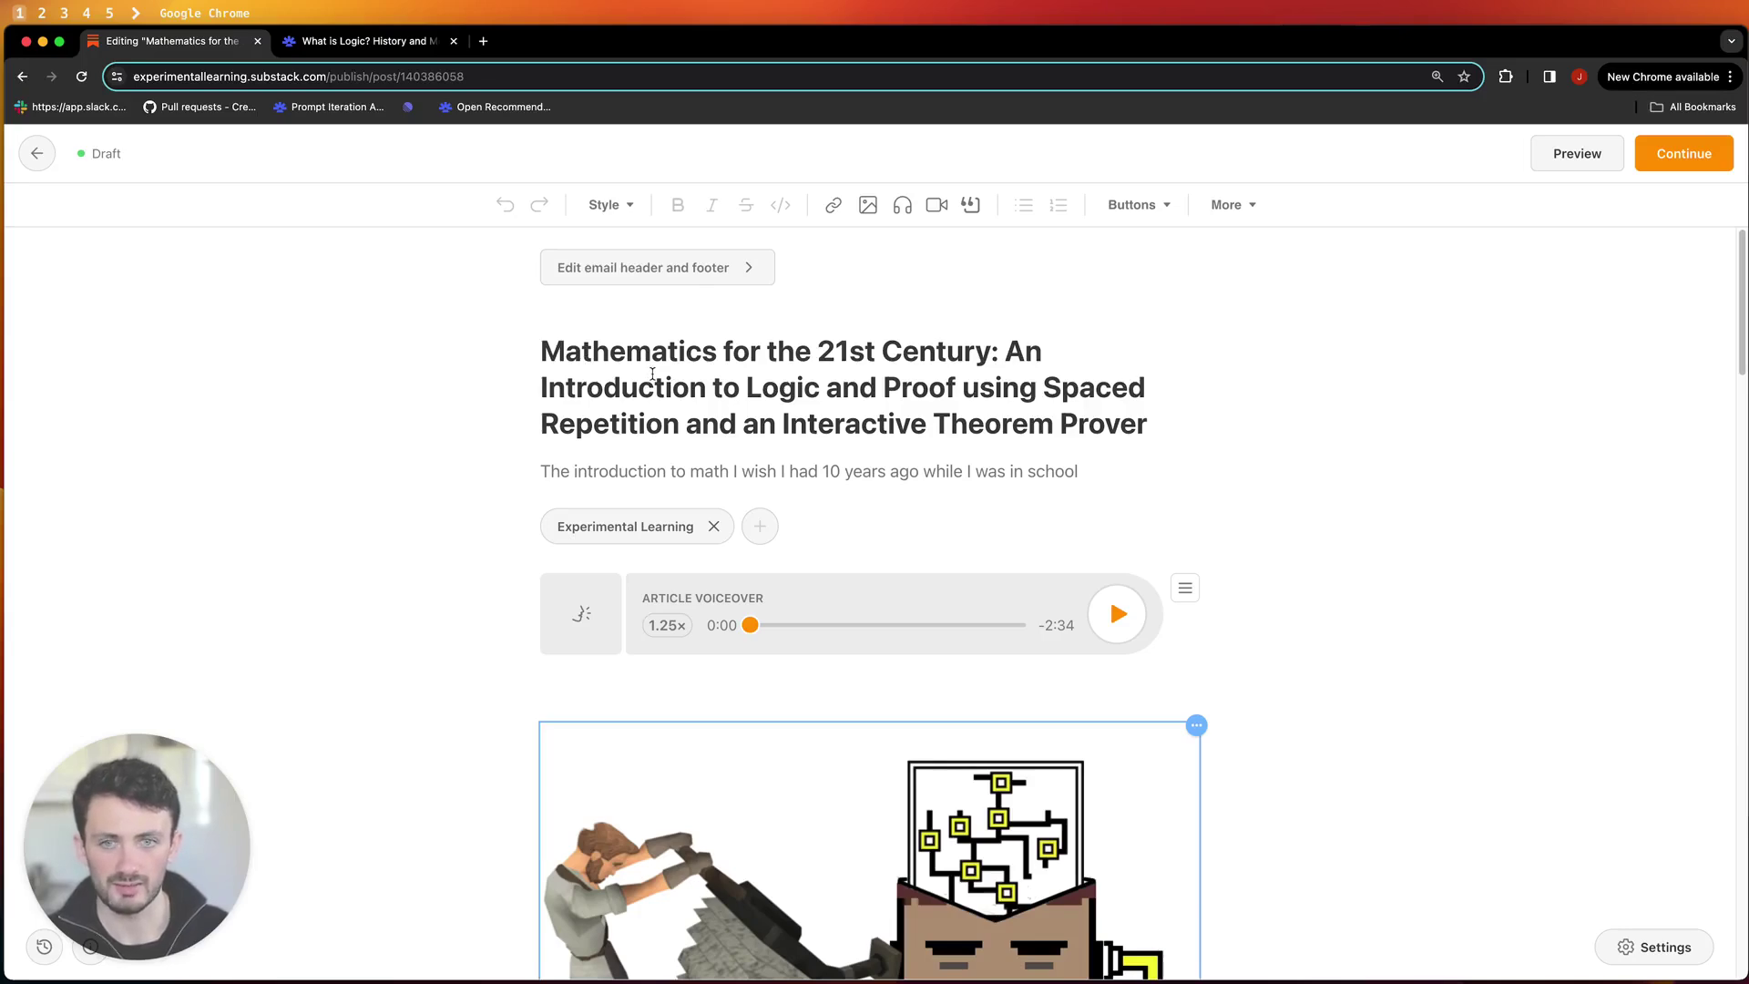
Scroll to the Chapters list and follow the 'What is Logic? History and Motivation' link.
{"action": "scroll", "coordinate": [665, 374], "scroll_direction": "down", "scroll_amount": 2}
{"action": "scroll", "coordinate": [654, 369], "scroll_direction": "up", "scroll_amount": 2}
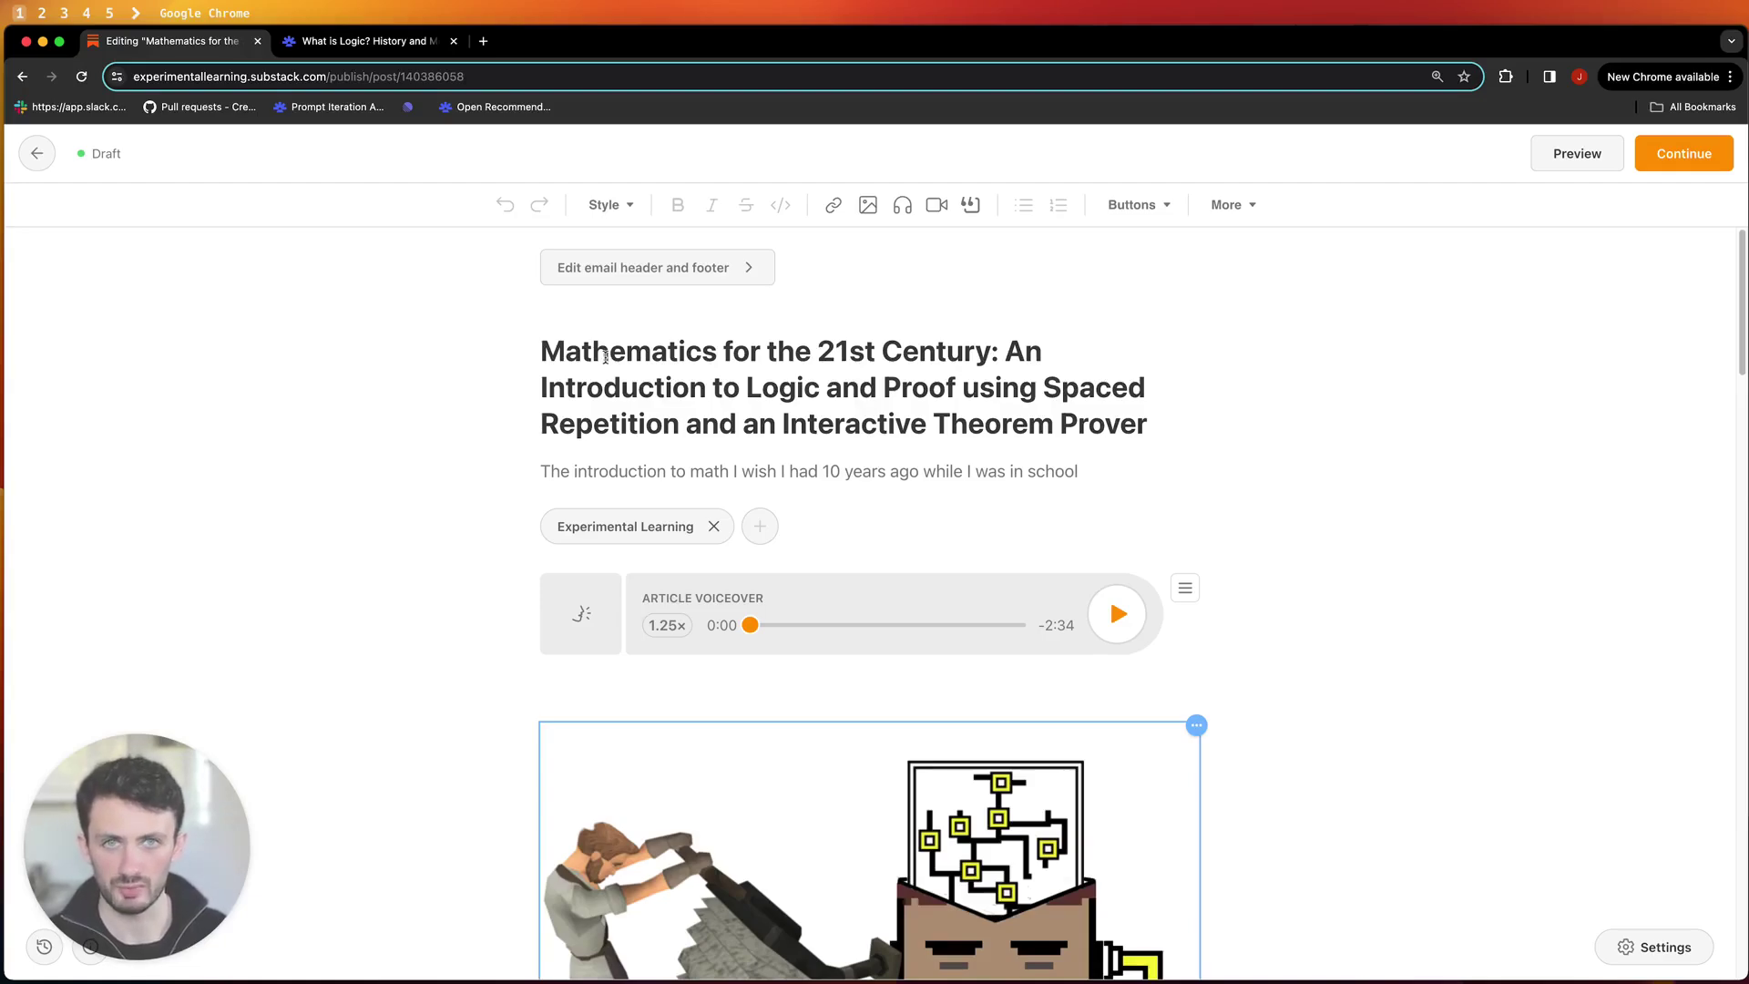
{"action": "scroll", "coordinate": [604, 357], "scroll_direction": "down", "scroll_amount": 10}
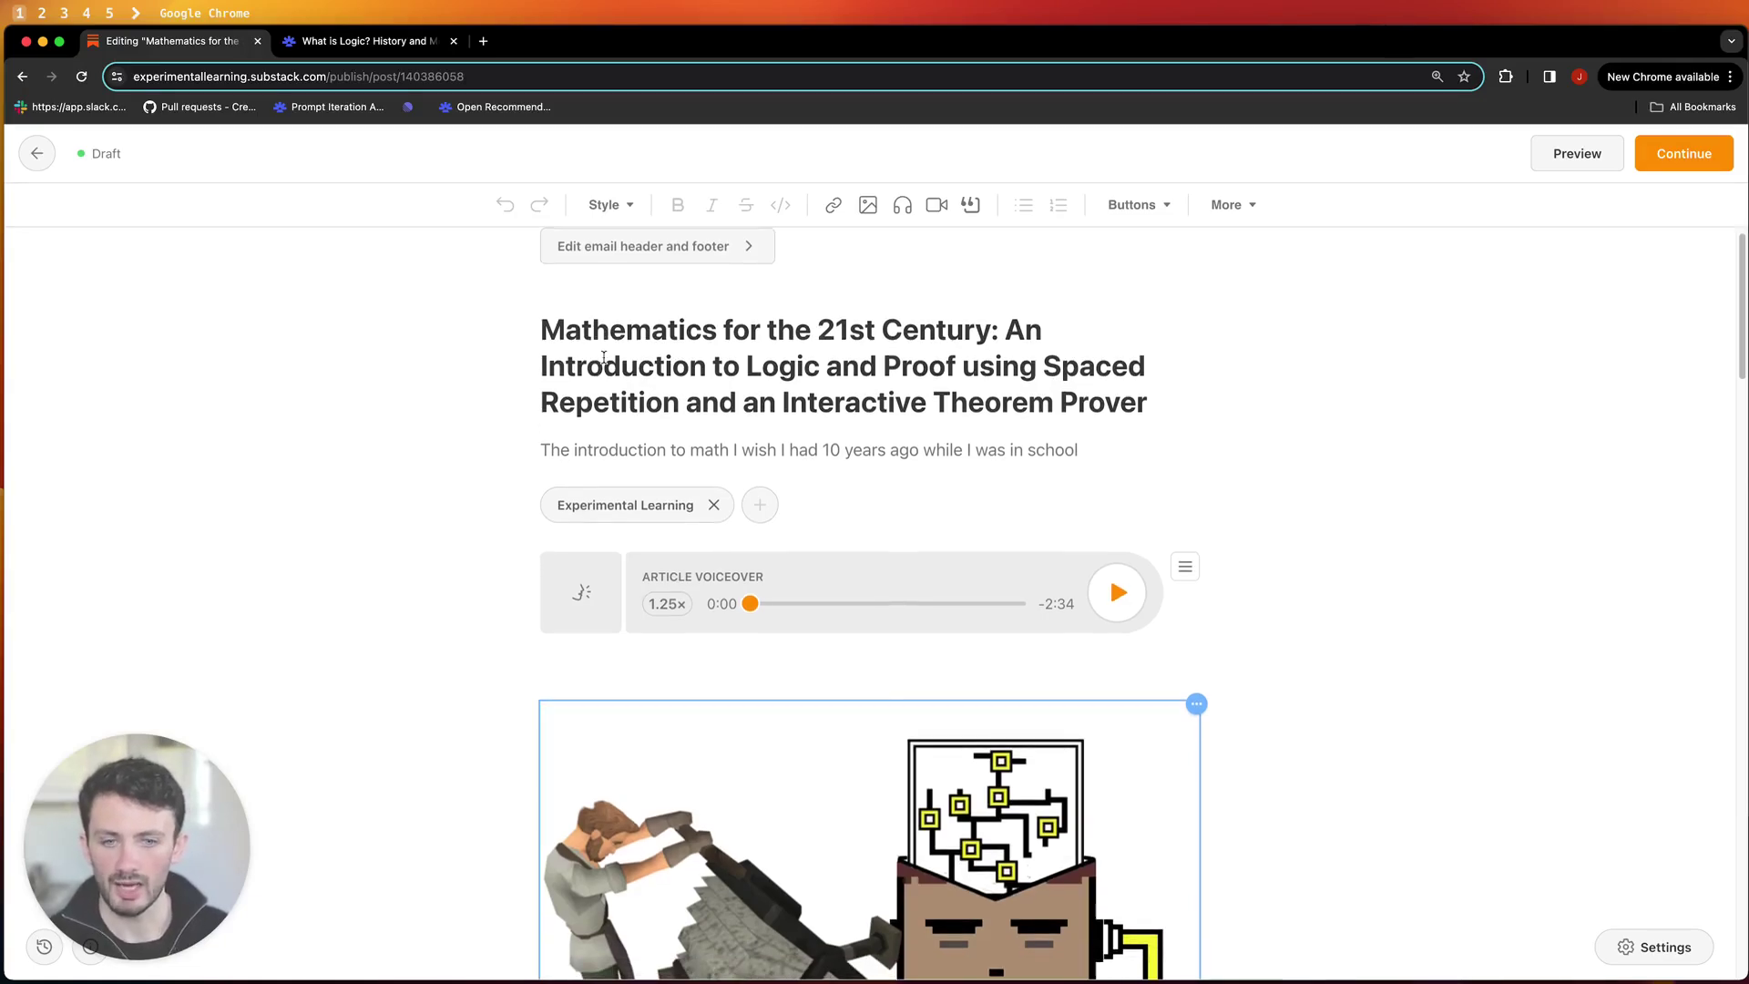
{"action": "scroll", "coordinate": [604, 357], "scroll_direction": "down", "scroll_amount": 15}
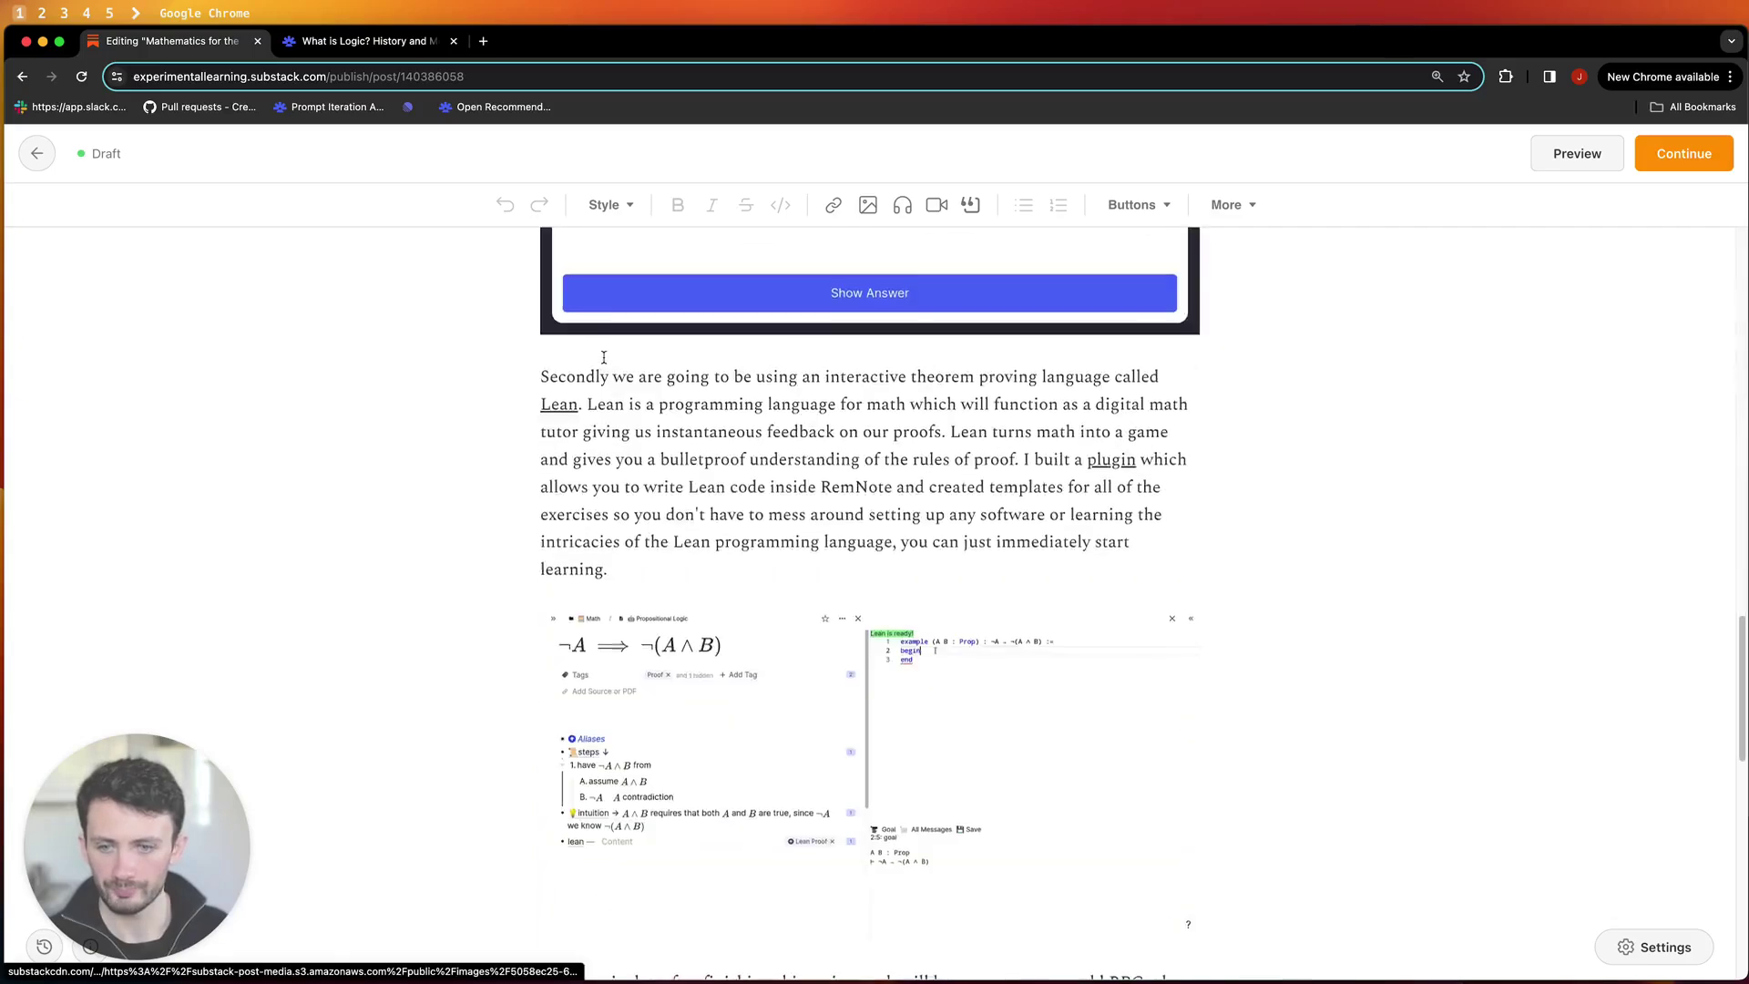
{"action": "scroll", "coordinate": [604, 357], "scroll_direction": "up", "scroll_amount": 2}
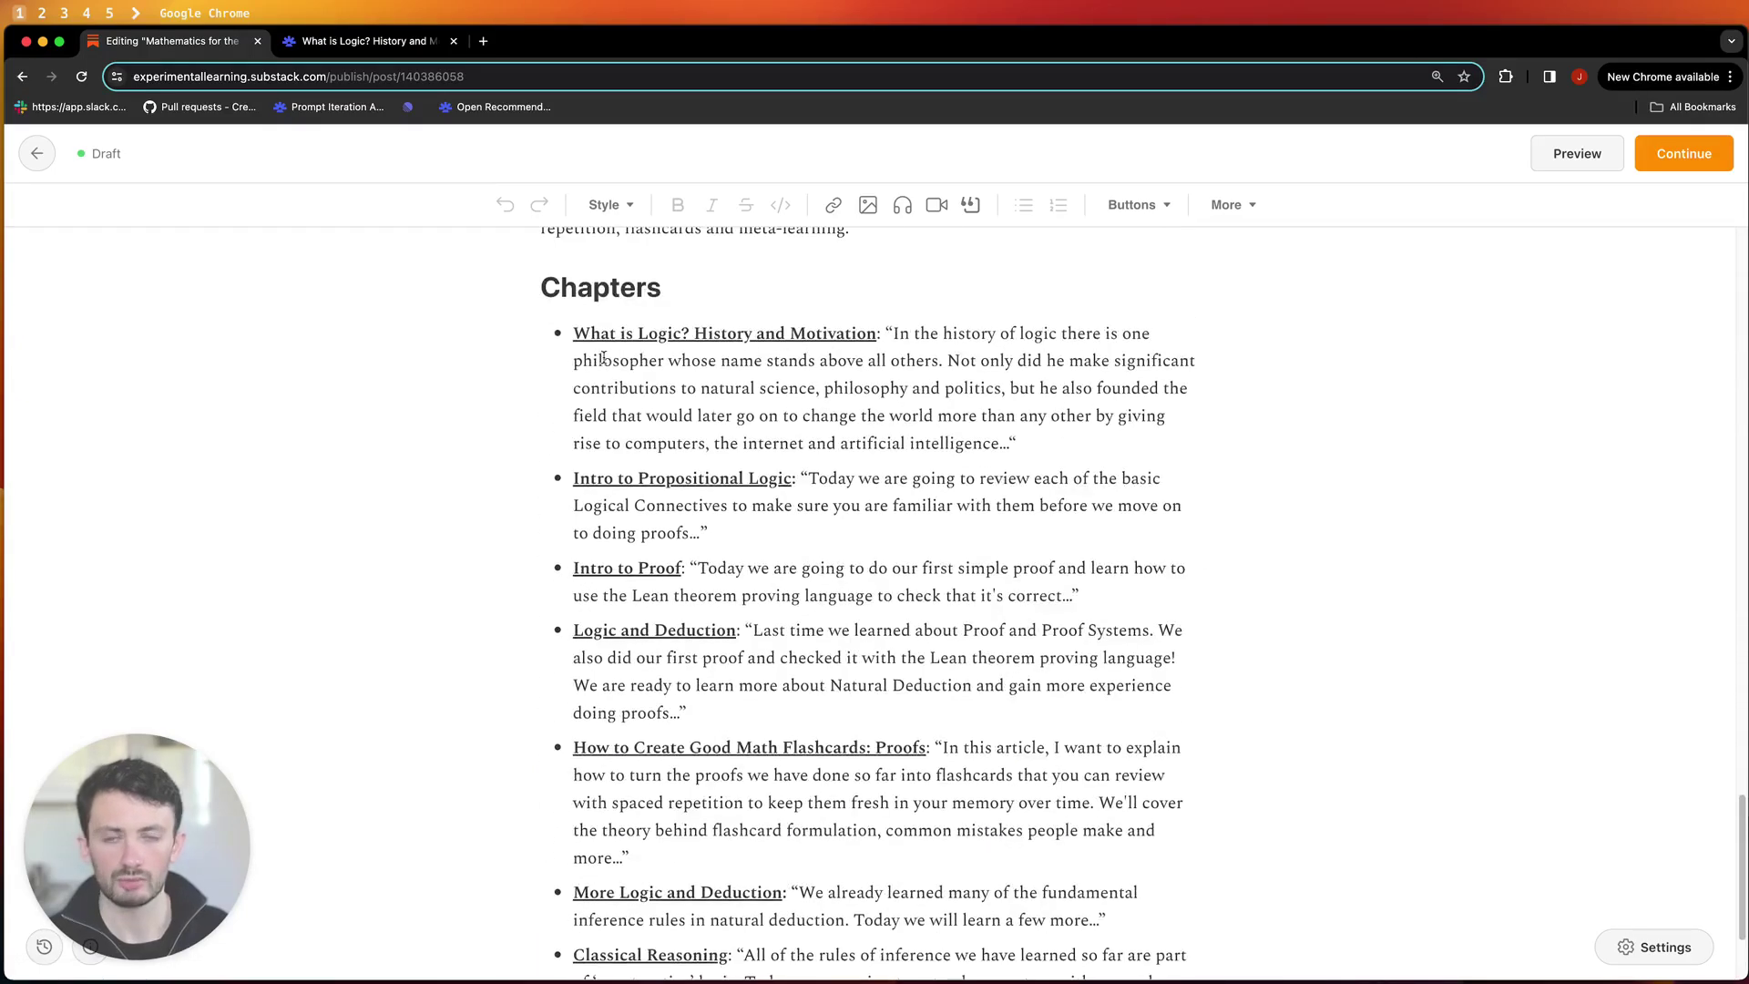
{"action": "scroll", "coordinate": [813, 337], "scroll_direction": "down", "scroll_amount": 1}
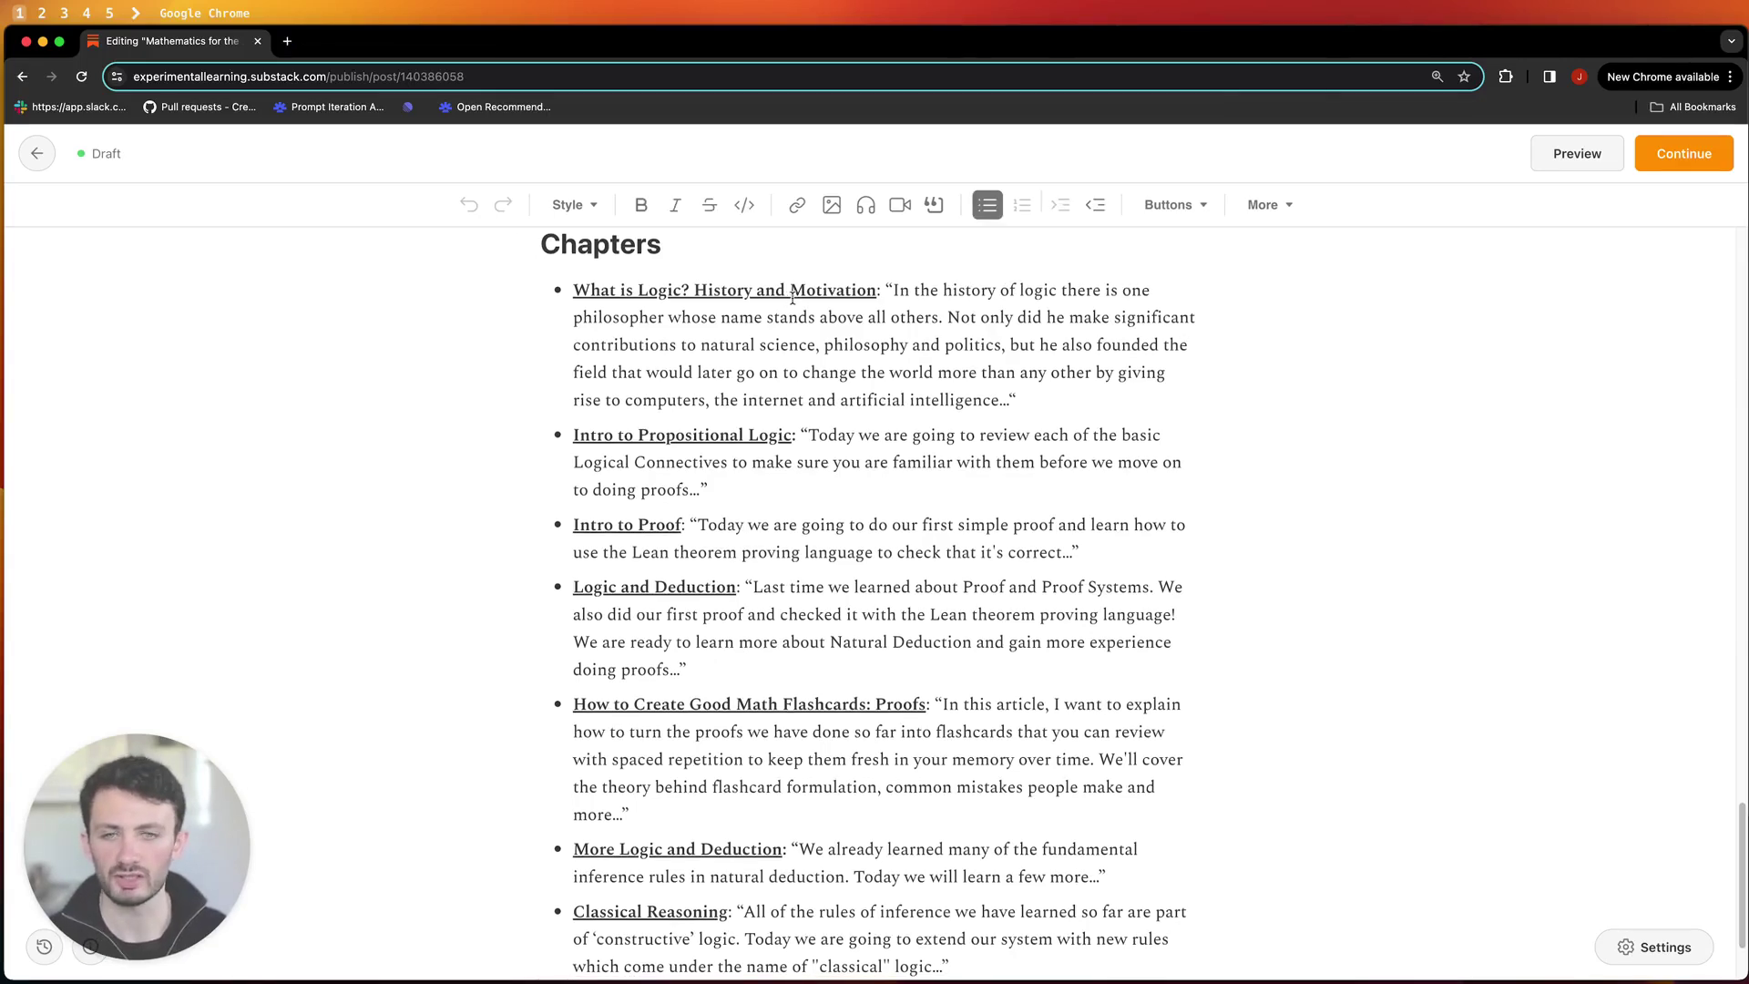
{"action": "left_click", "coordinate": [733, 290]}
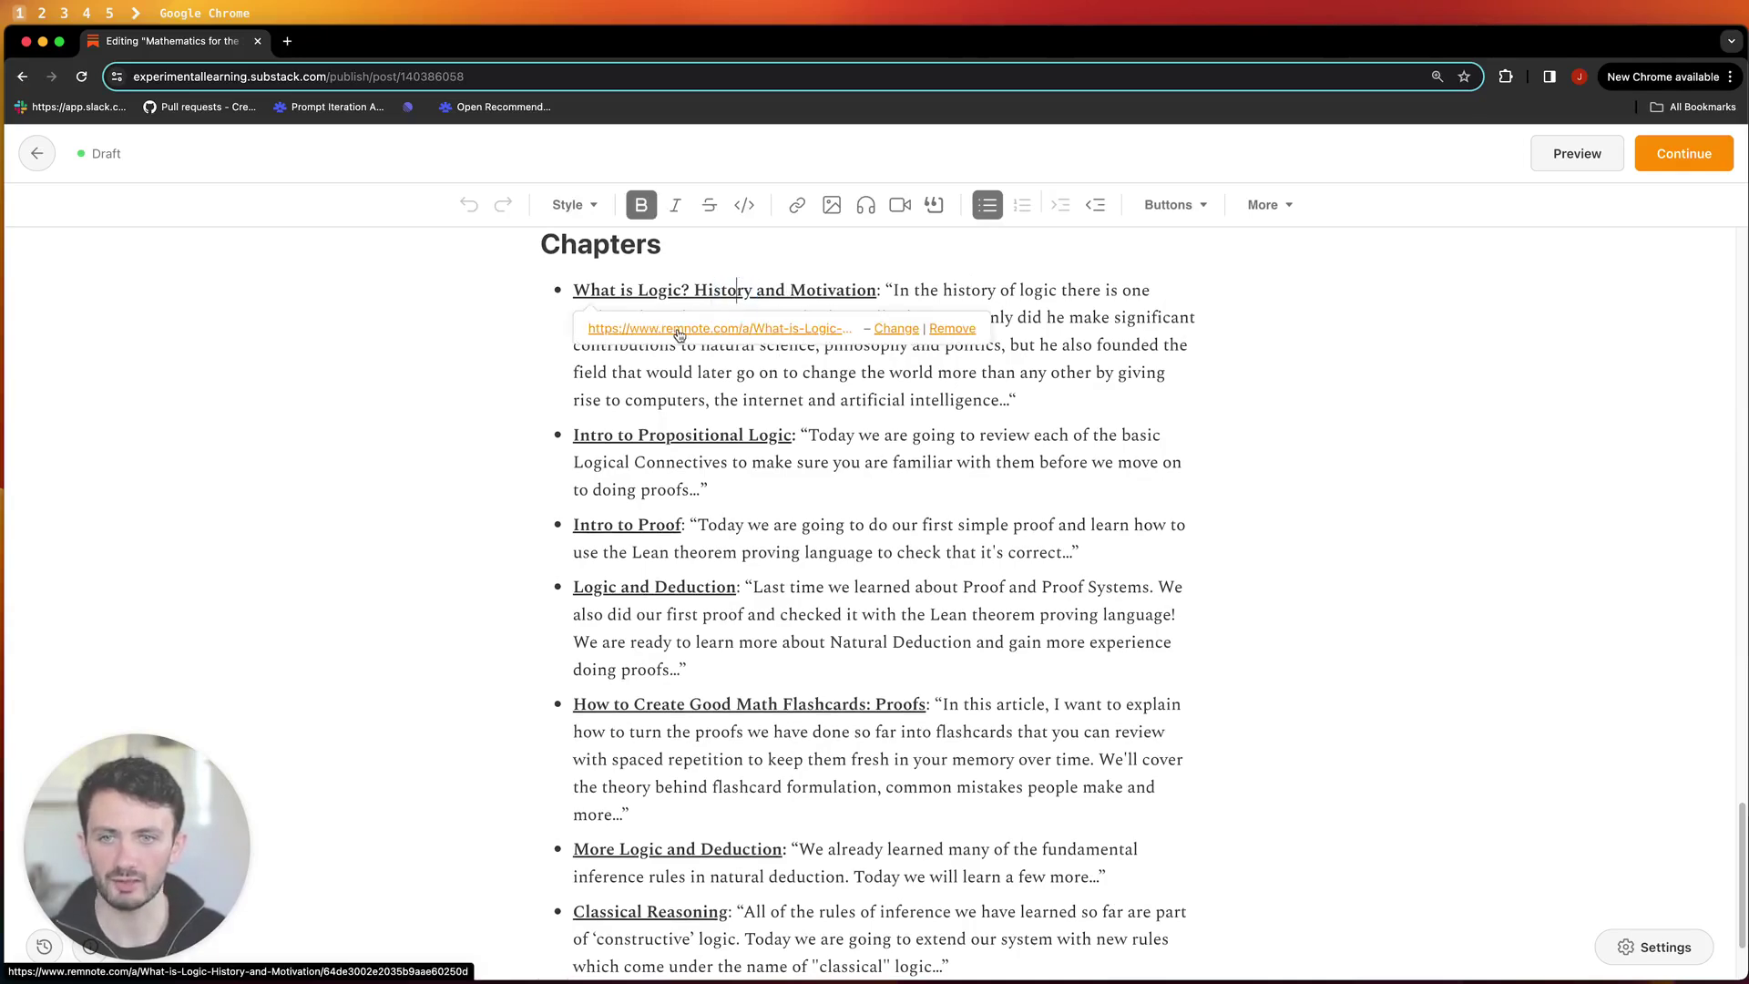
{"action": "left_click", "coordinate": [1263, 397]}
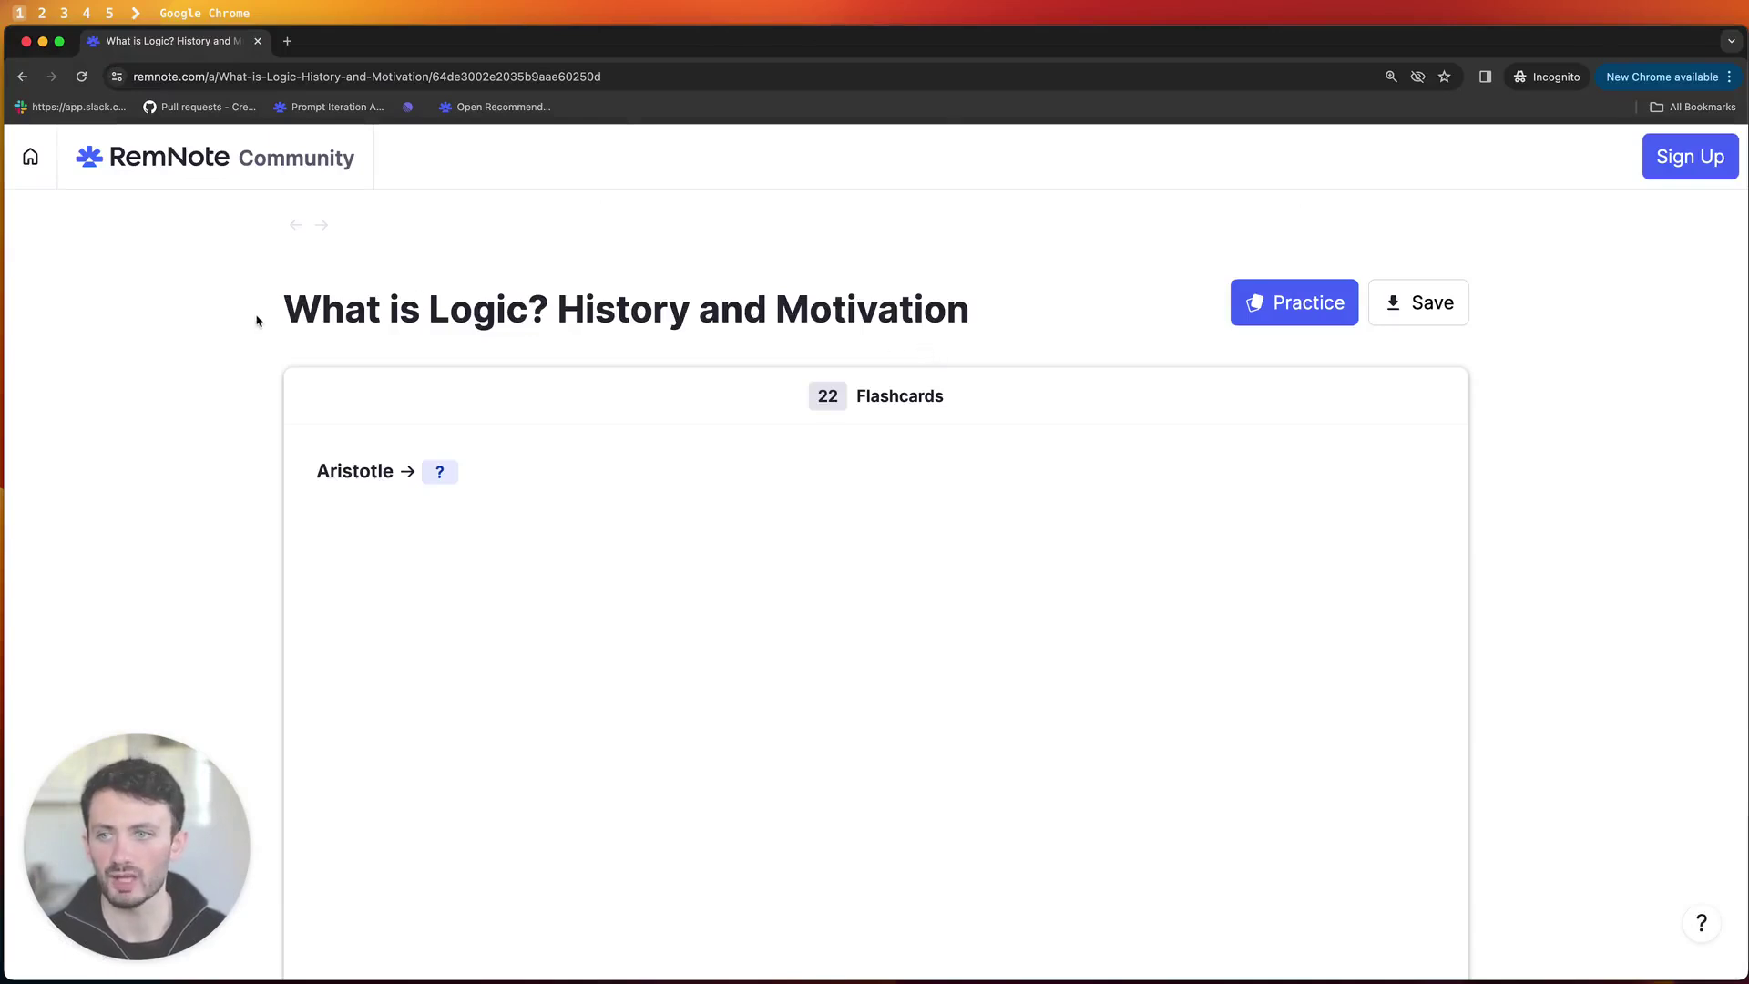
Browse the shared logic chapter, highlighting its title and flipping through the first flashcards.
{"action": "left_click_drag", "start_coordinate": [258, 315], "coordinate": [784, 321]}
{"action": "left_click", "coordinate": [774, 333]}
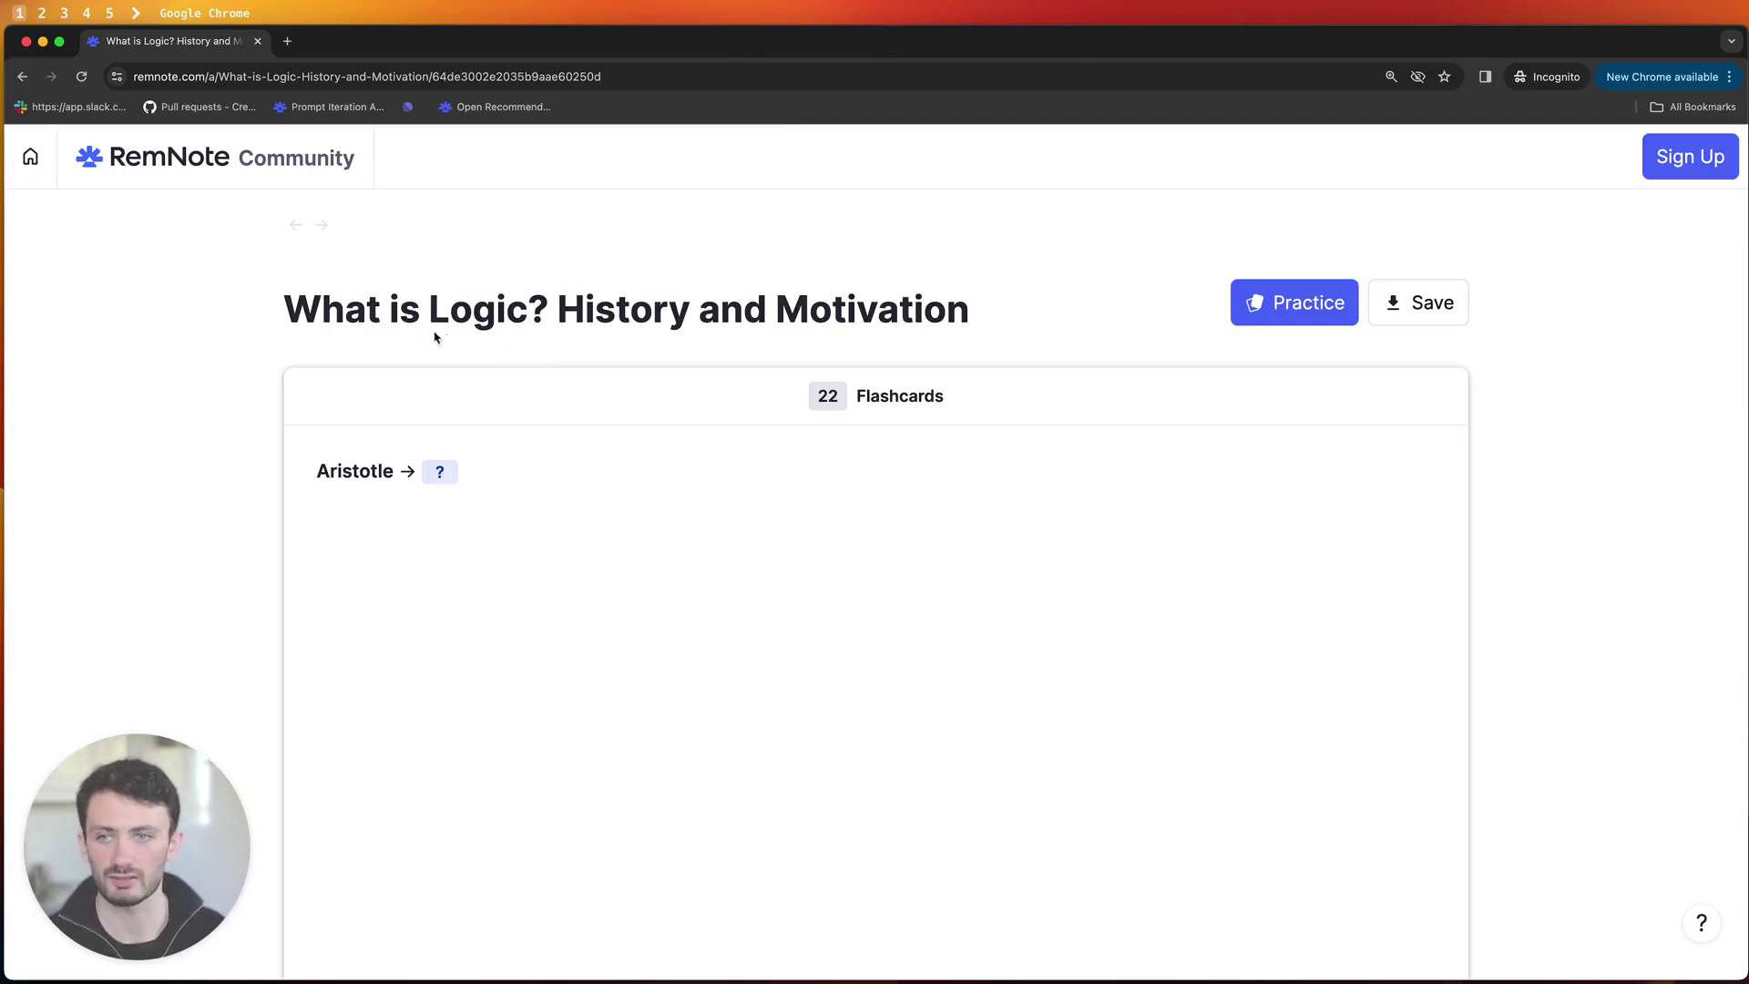
{"action": "scroll", "coordinate": [645, 367], "scroll_direction": "down", "scroll_amount": 3}
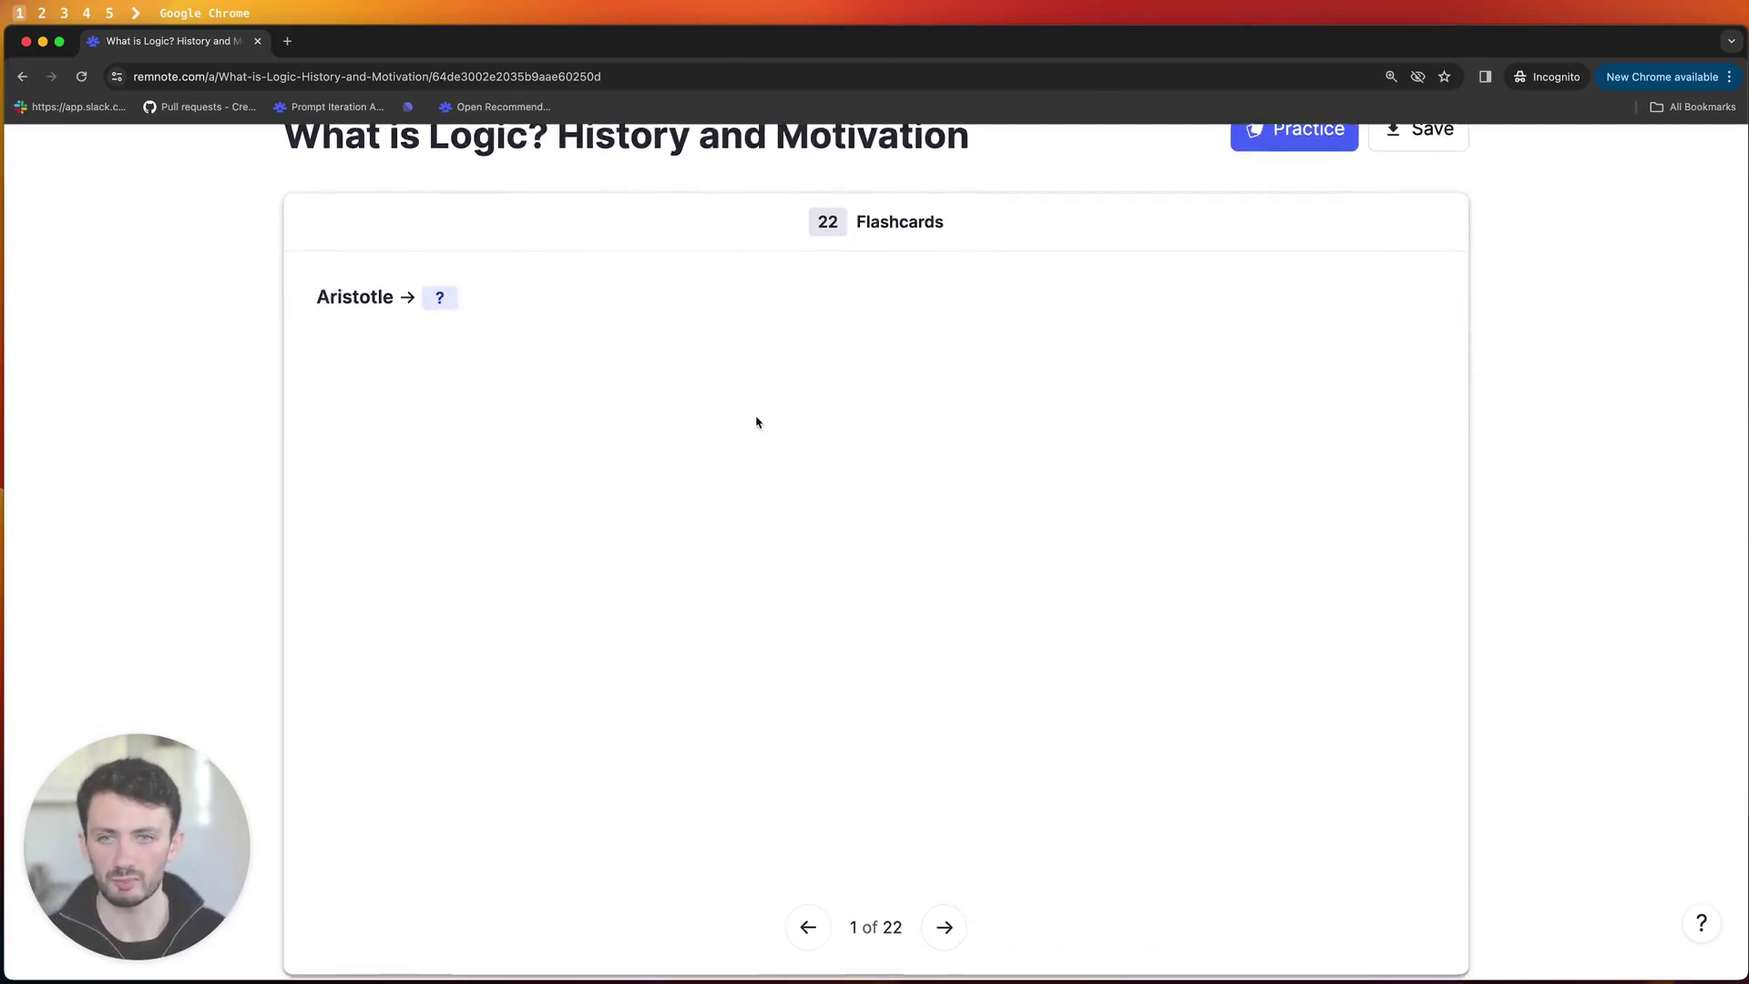
{"action": "left_click", "coordinate": [945, 892]}
{"action": "left_click", "coordinate": [939, 891]}
{"action": "scroll", "coordinate": [328, 504], "scroll_direction": "down", "scroll_amount": 10}
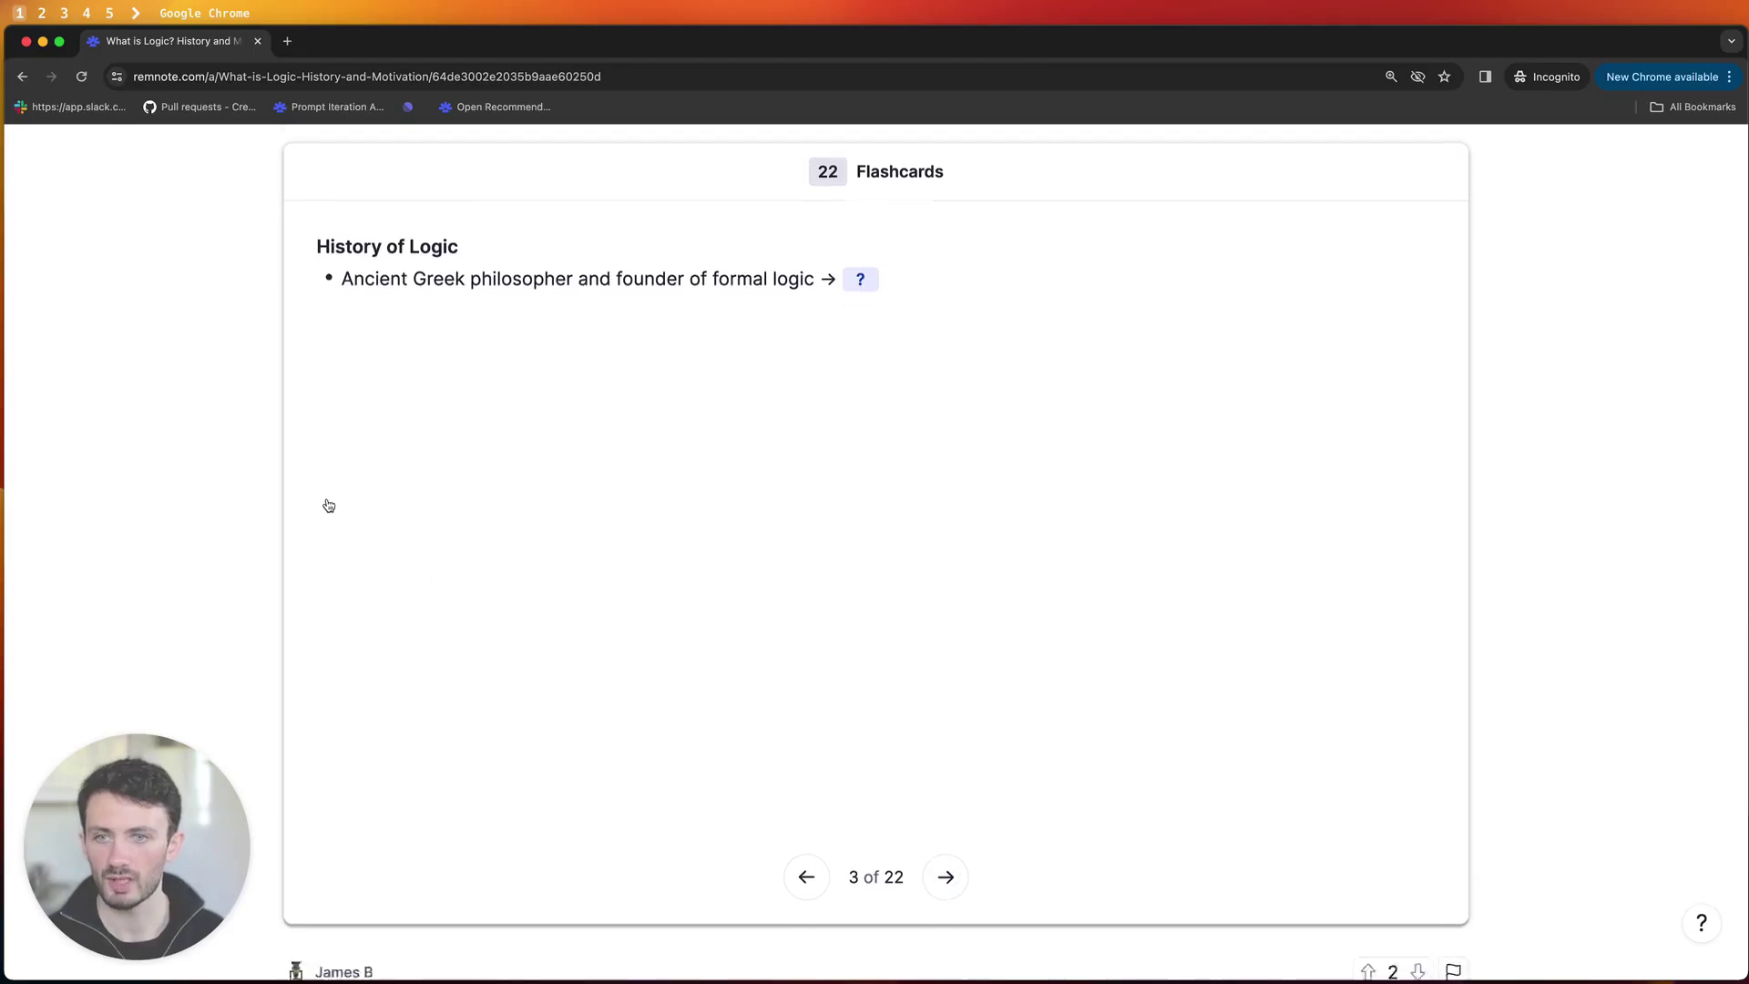
{"action": "scroll", "coordinate": [330, 499], "scroll_direction": "down", "scroll_amount": 3}
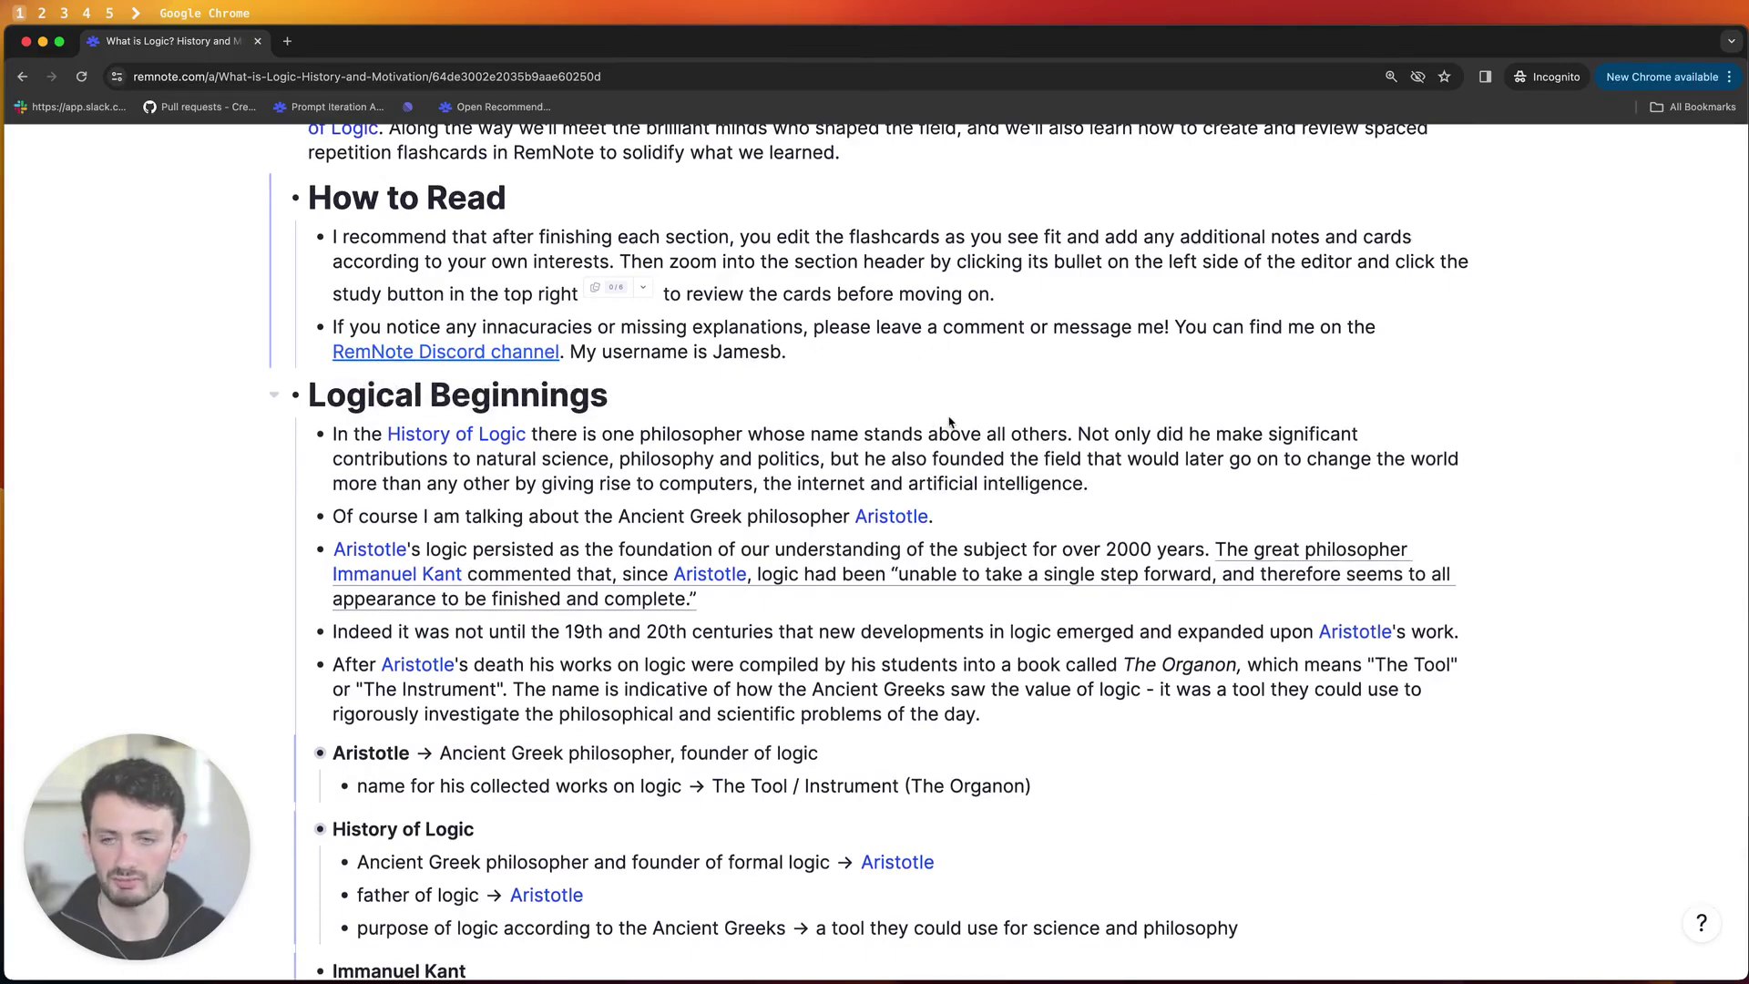
{"action": "scroll", "coordinate": [949, 421], "scroll_direction": "down", "scroll_amount": 4}
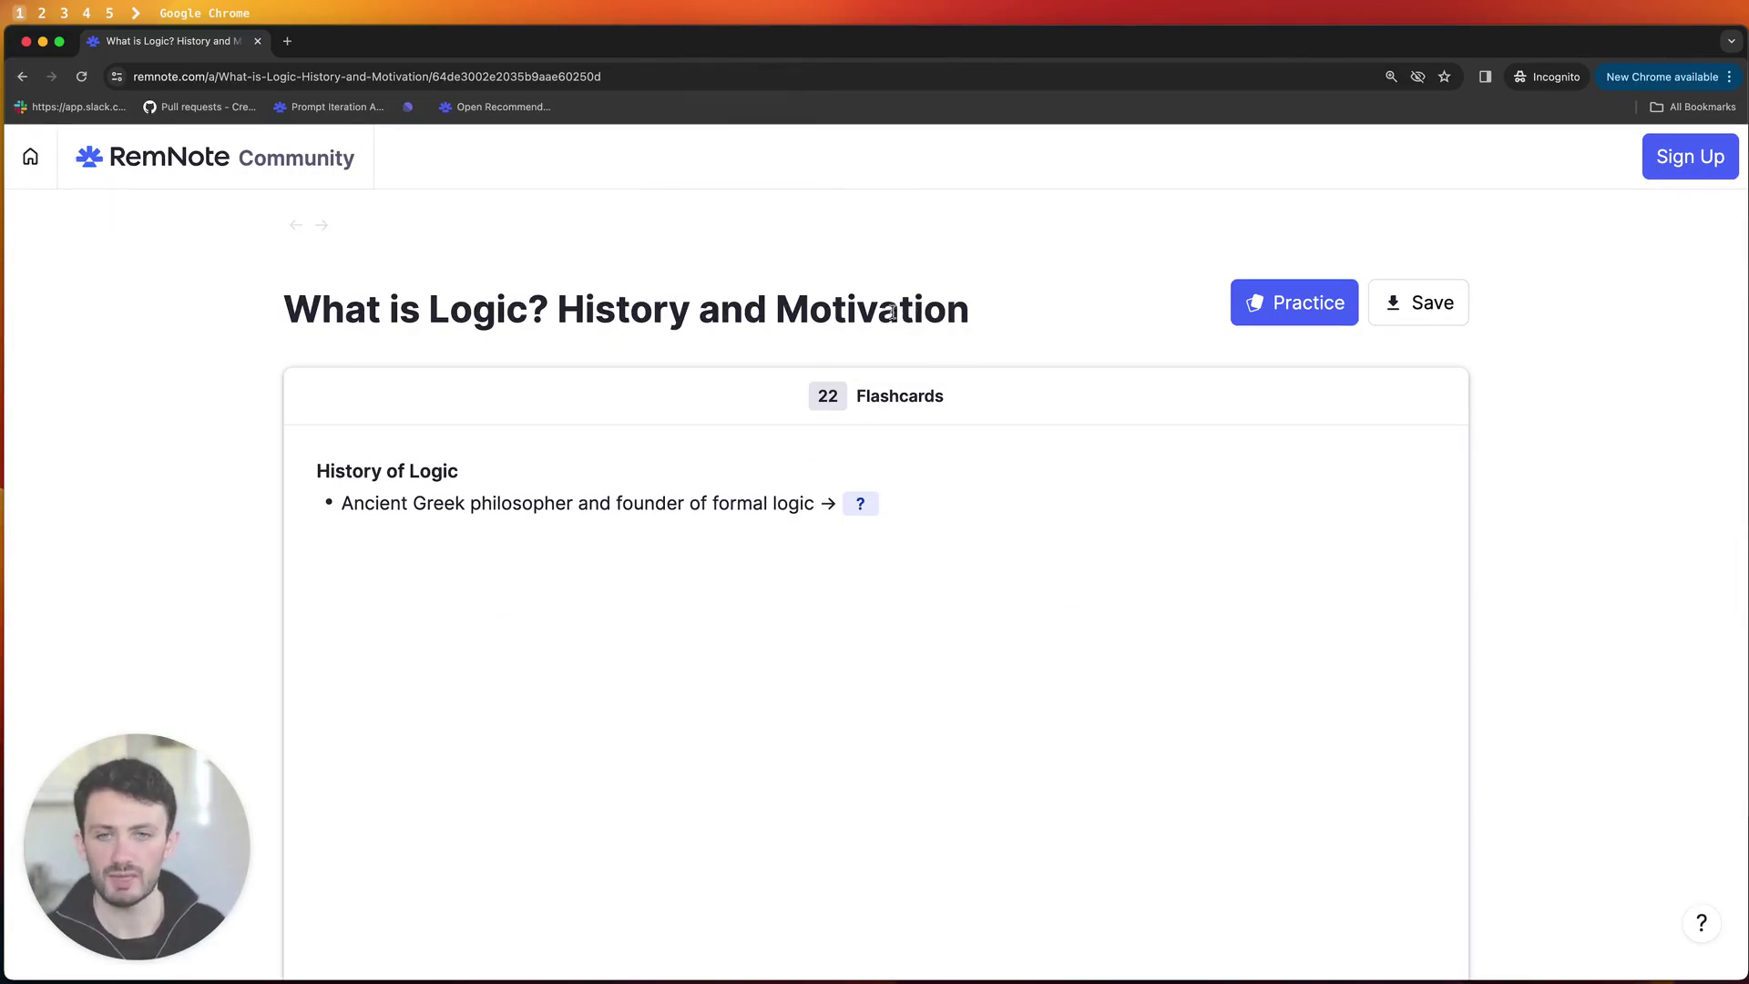
{"action": "scroll", "coordinate": [461, 400], "scroll_direction": "down", "scroll_amount": 5}
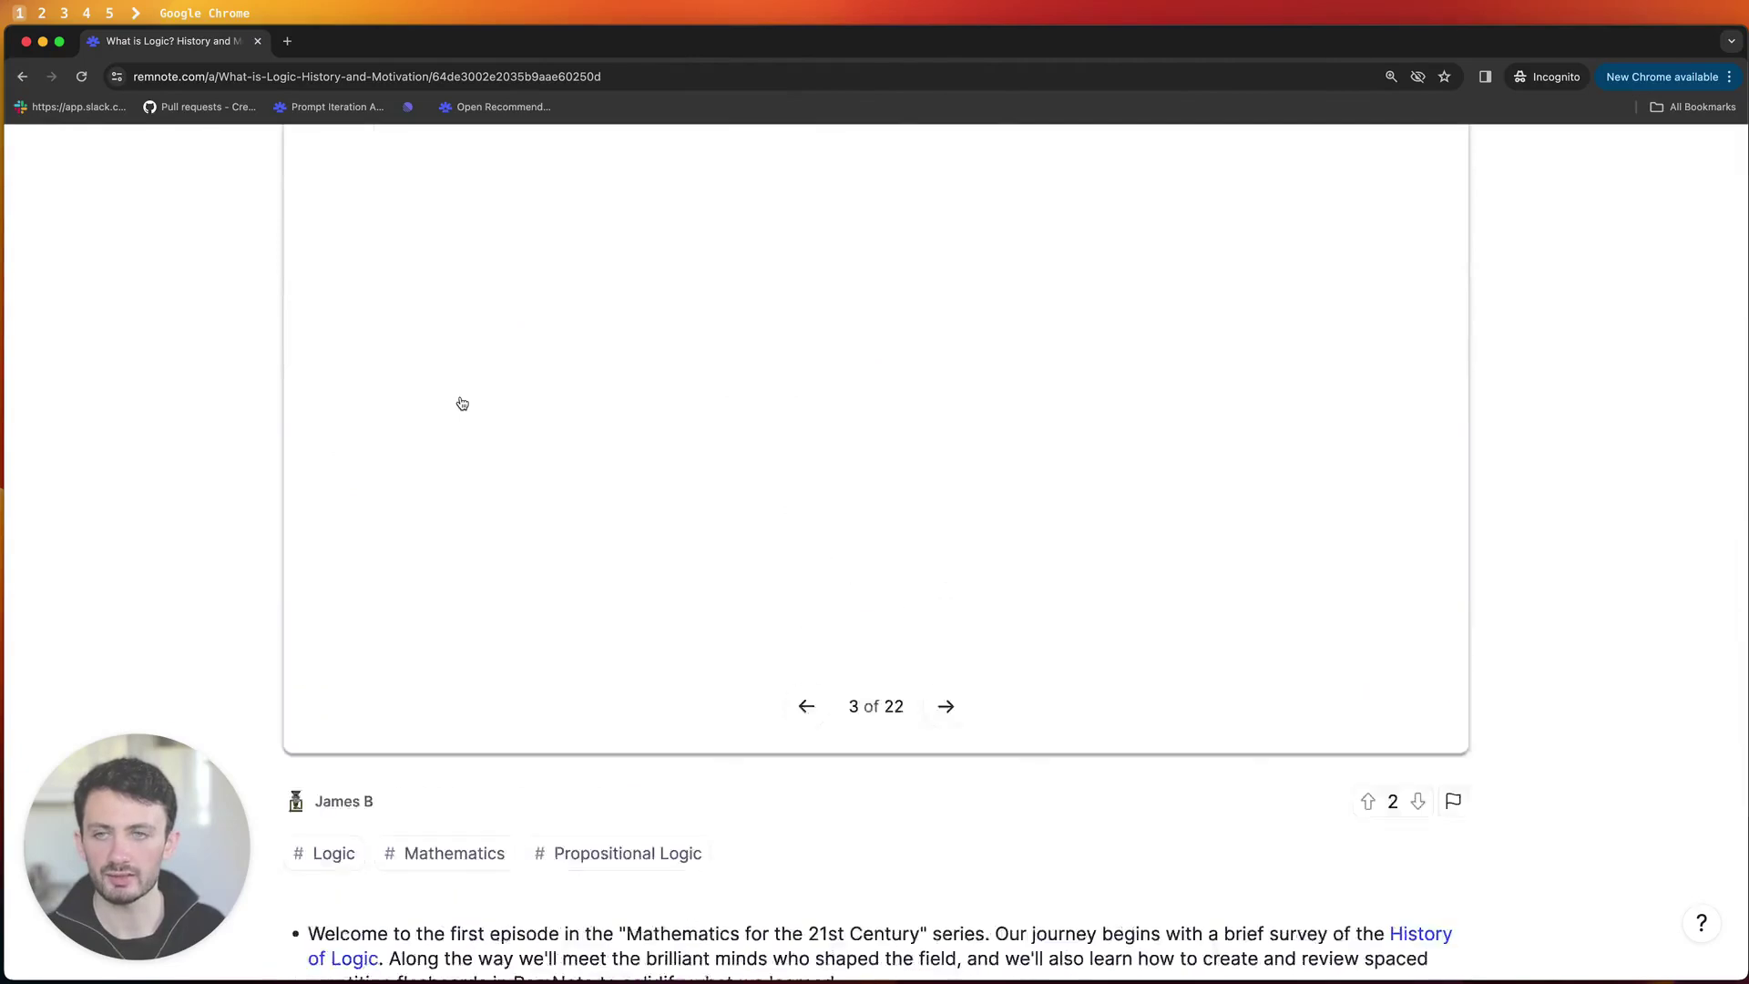
{"action": "scroll", "coordinate": [461, 402], "scroll_direction": "up", "scroll_amount": 5}
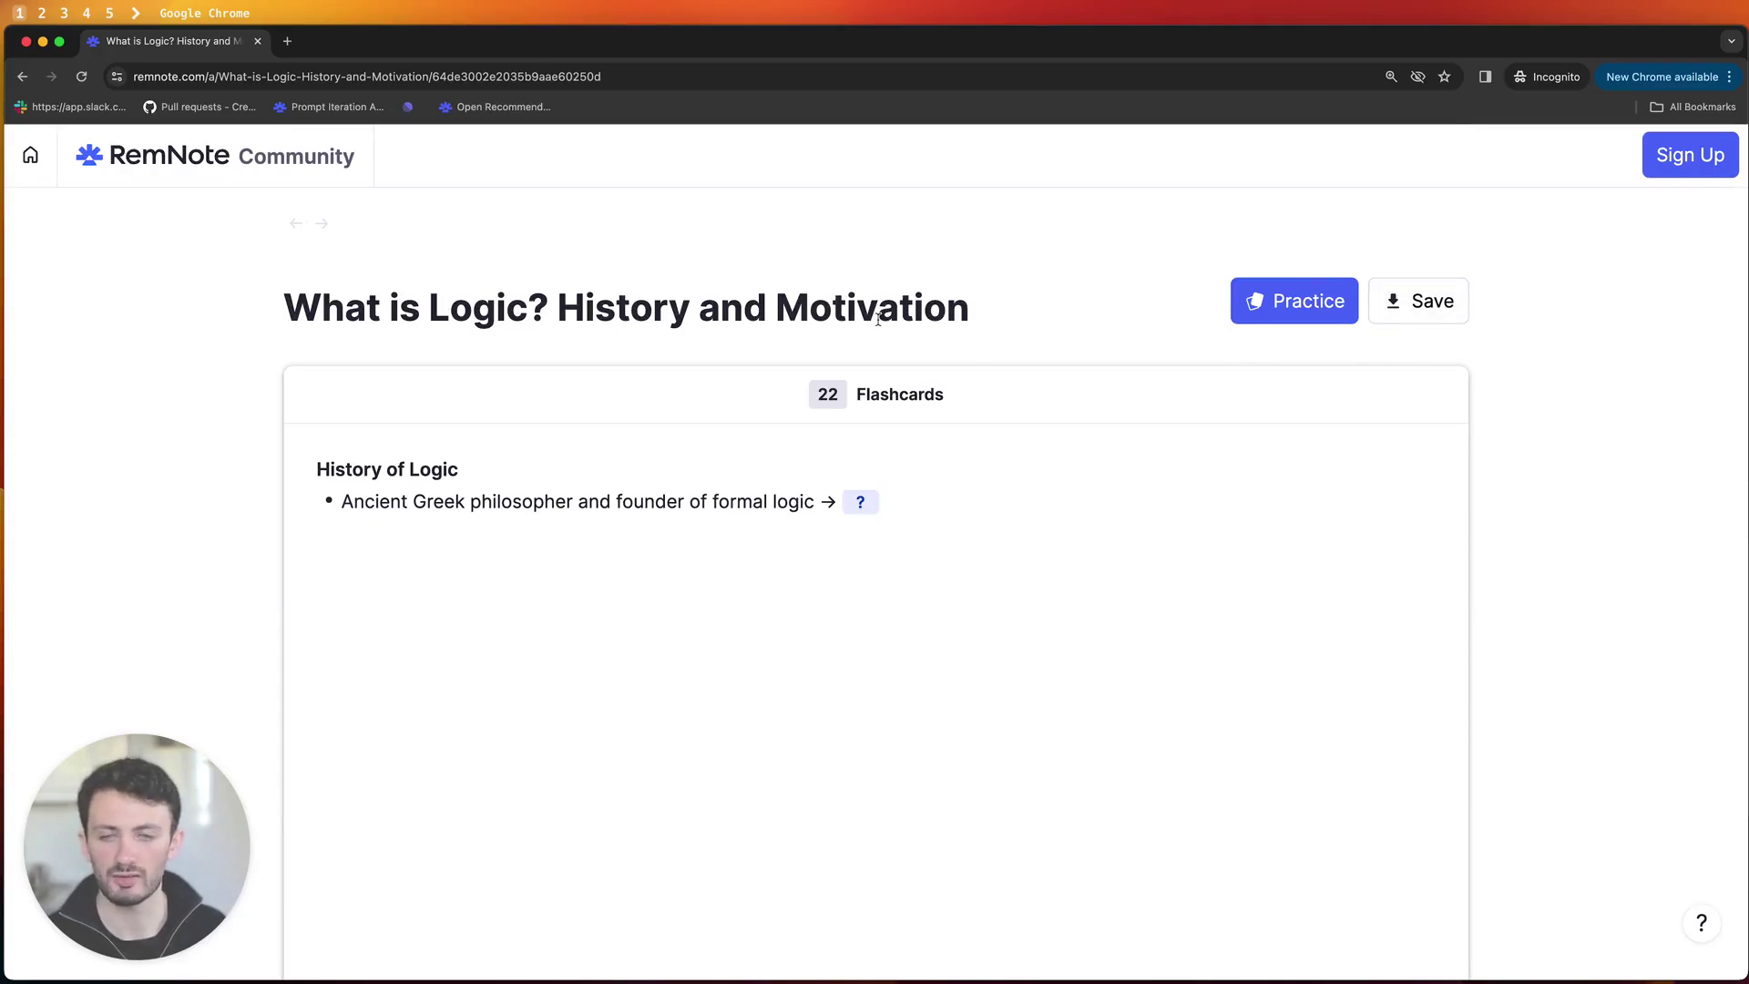
{"action": "scroll", "coordinate": [879, 319], "scroll_direction": "down", "scroll_amount": 1}
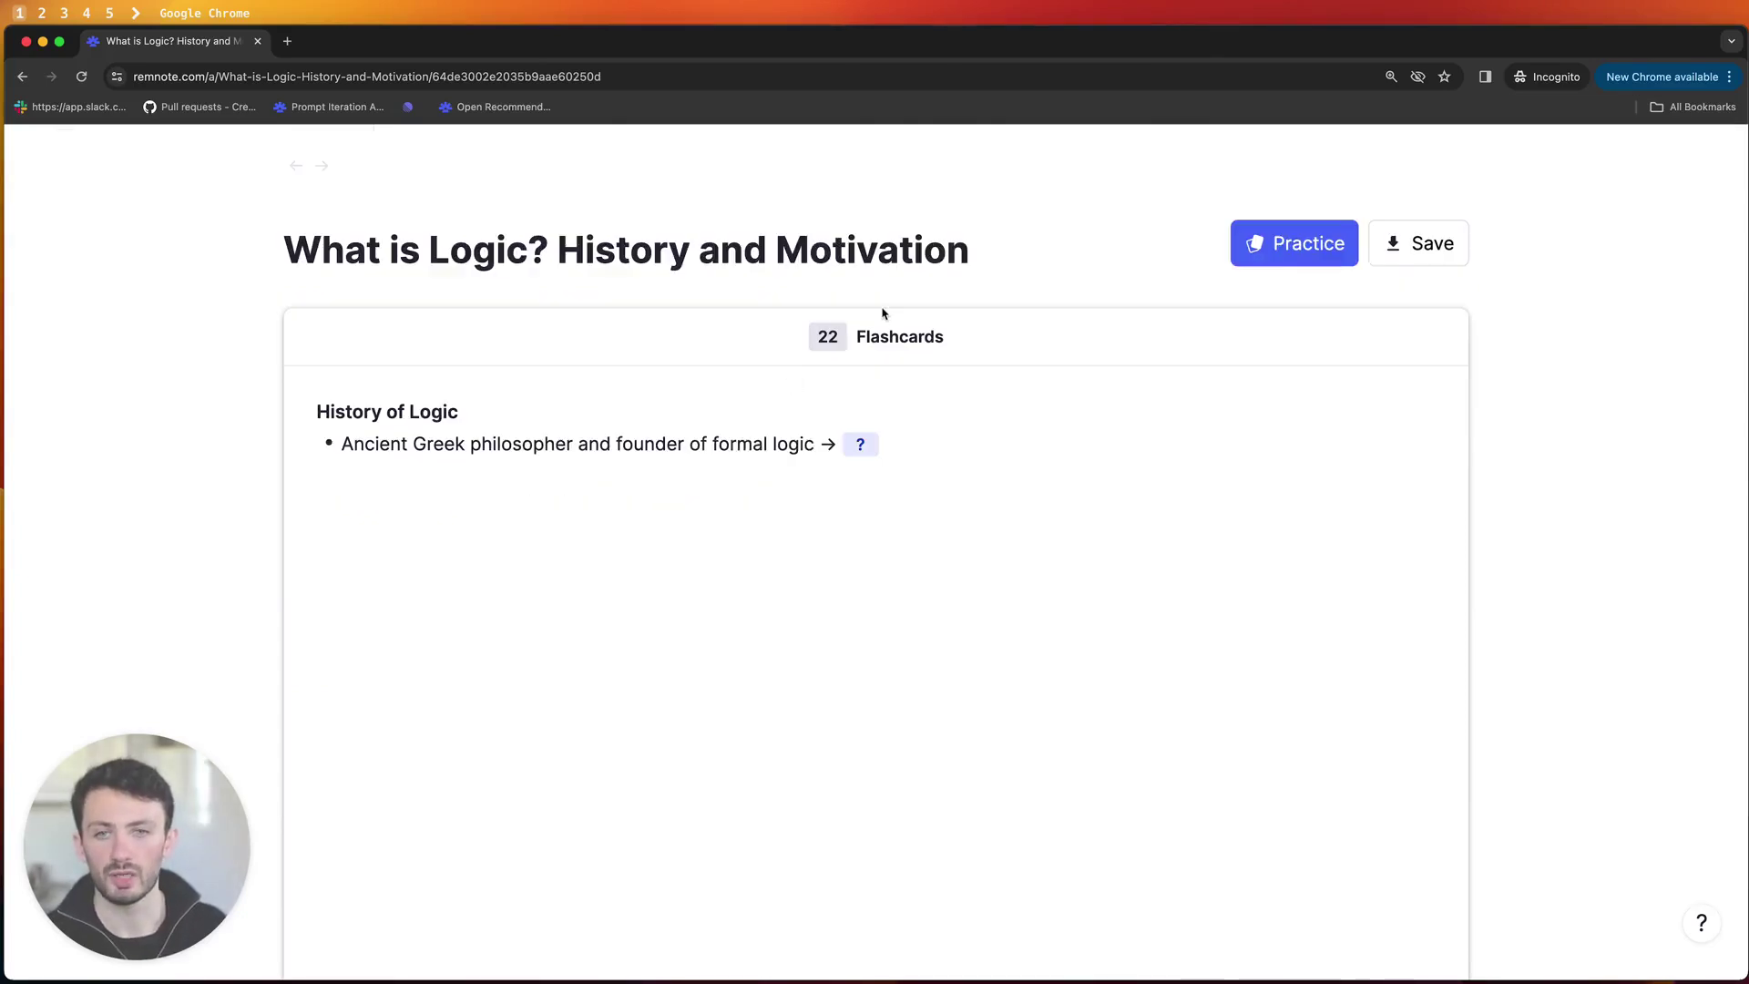
{"action": "scroll", "coordinate": [885, 321], "scroll_direction": "up", "scroll_amount": 1}
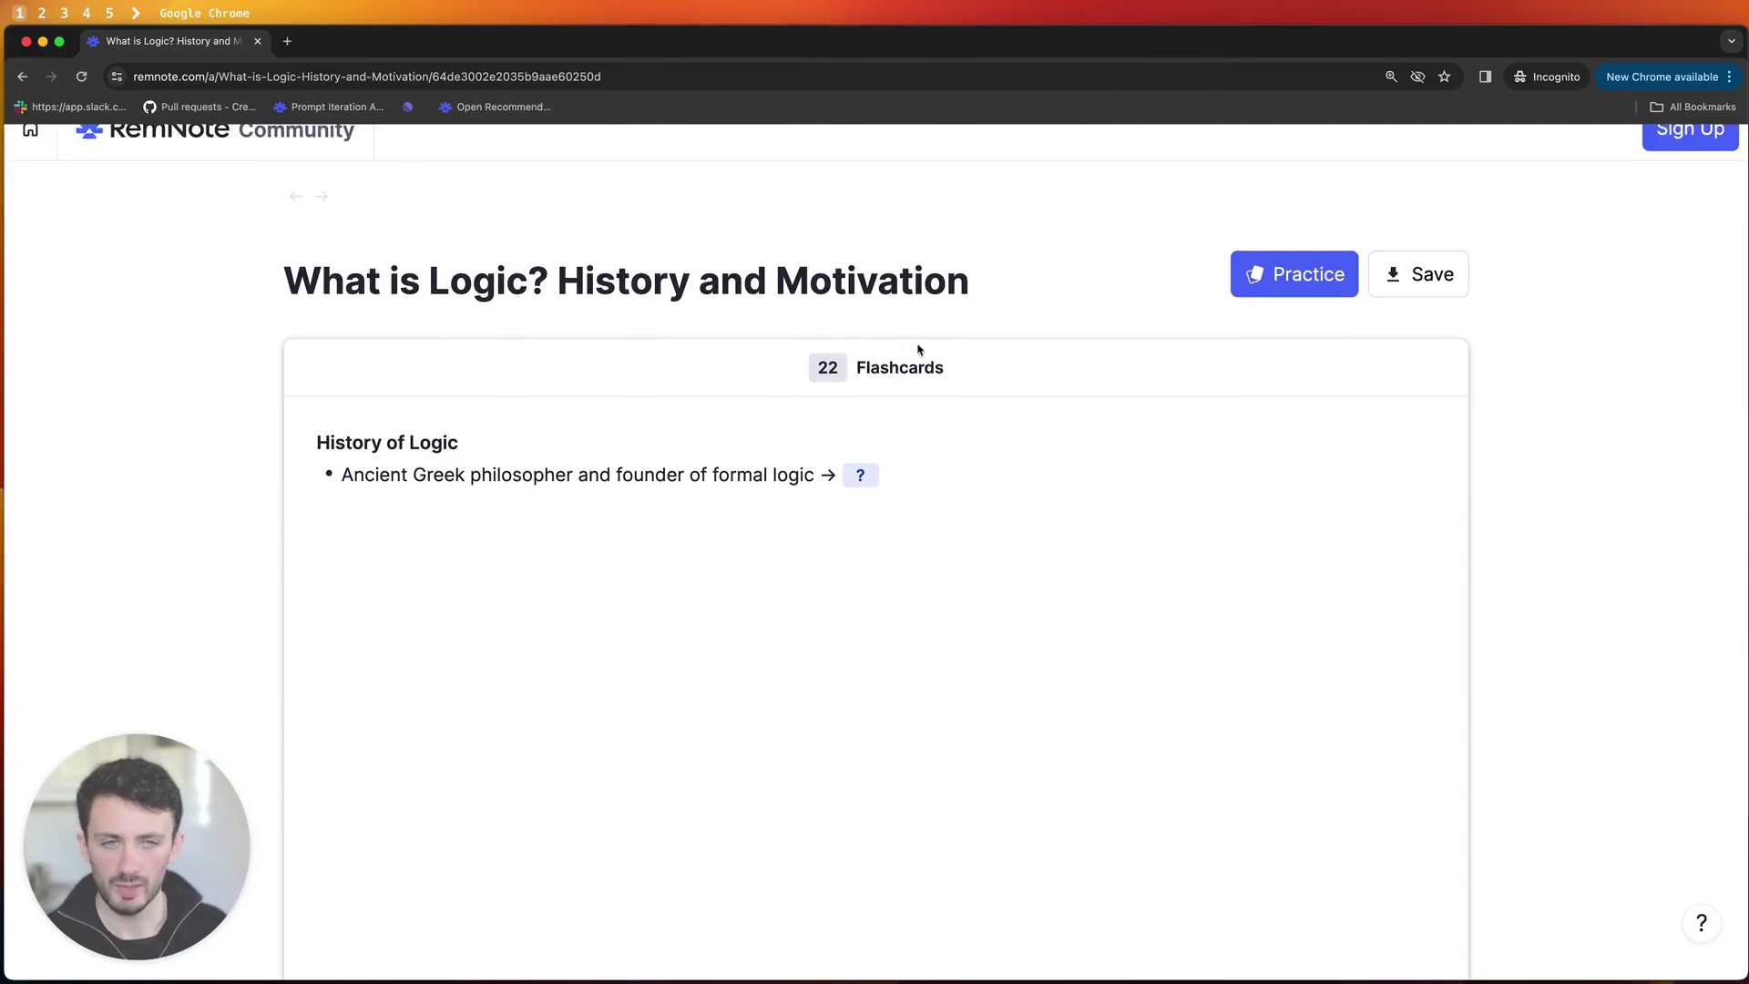
Save the chapter, passing through the sign-up page and back until it shows Saved.
{"action": "left_click", "coordinate": [1419, 278]}
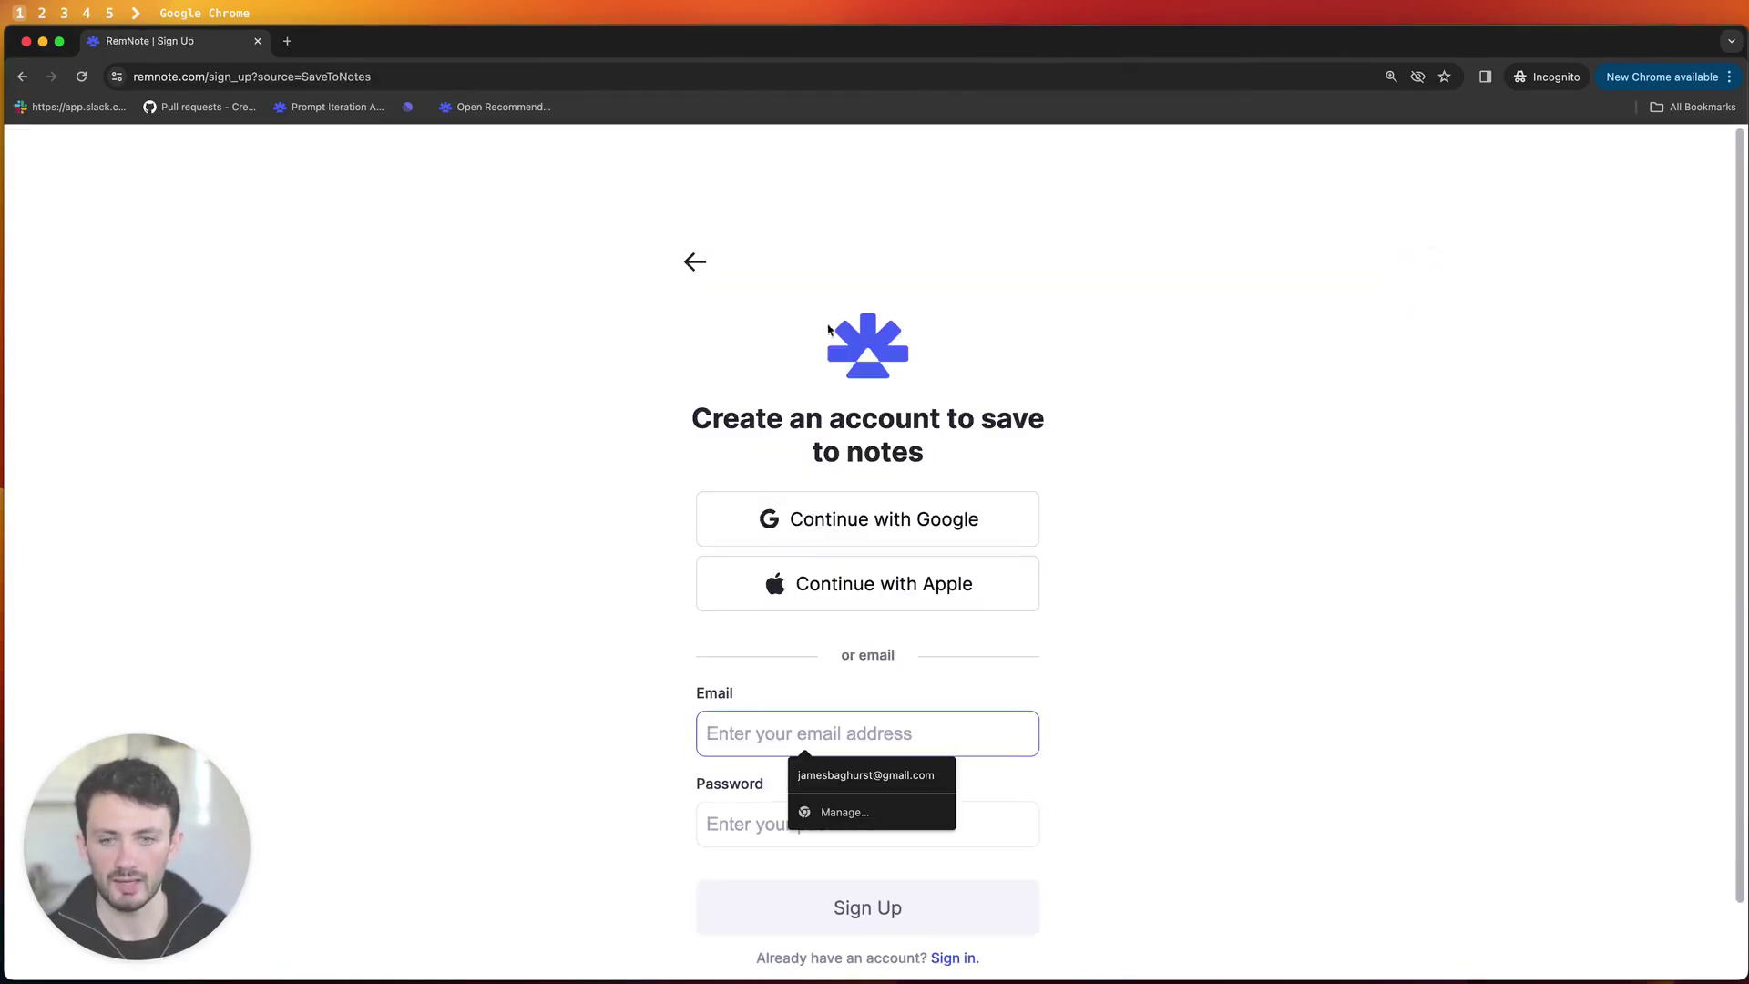
{"action": "left_click", "coordinate": [611, 519]}
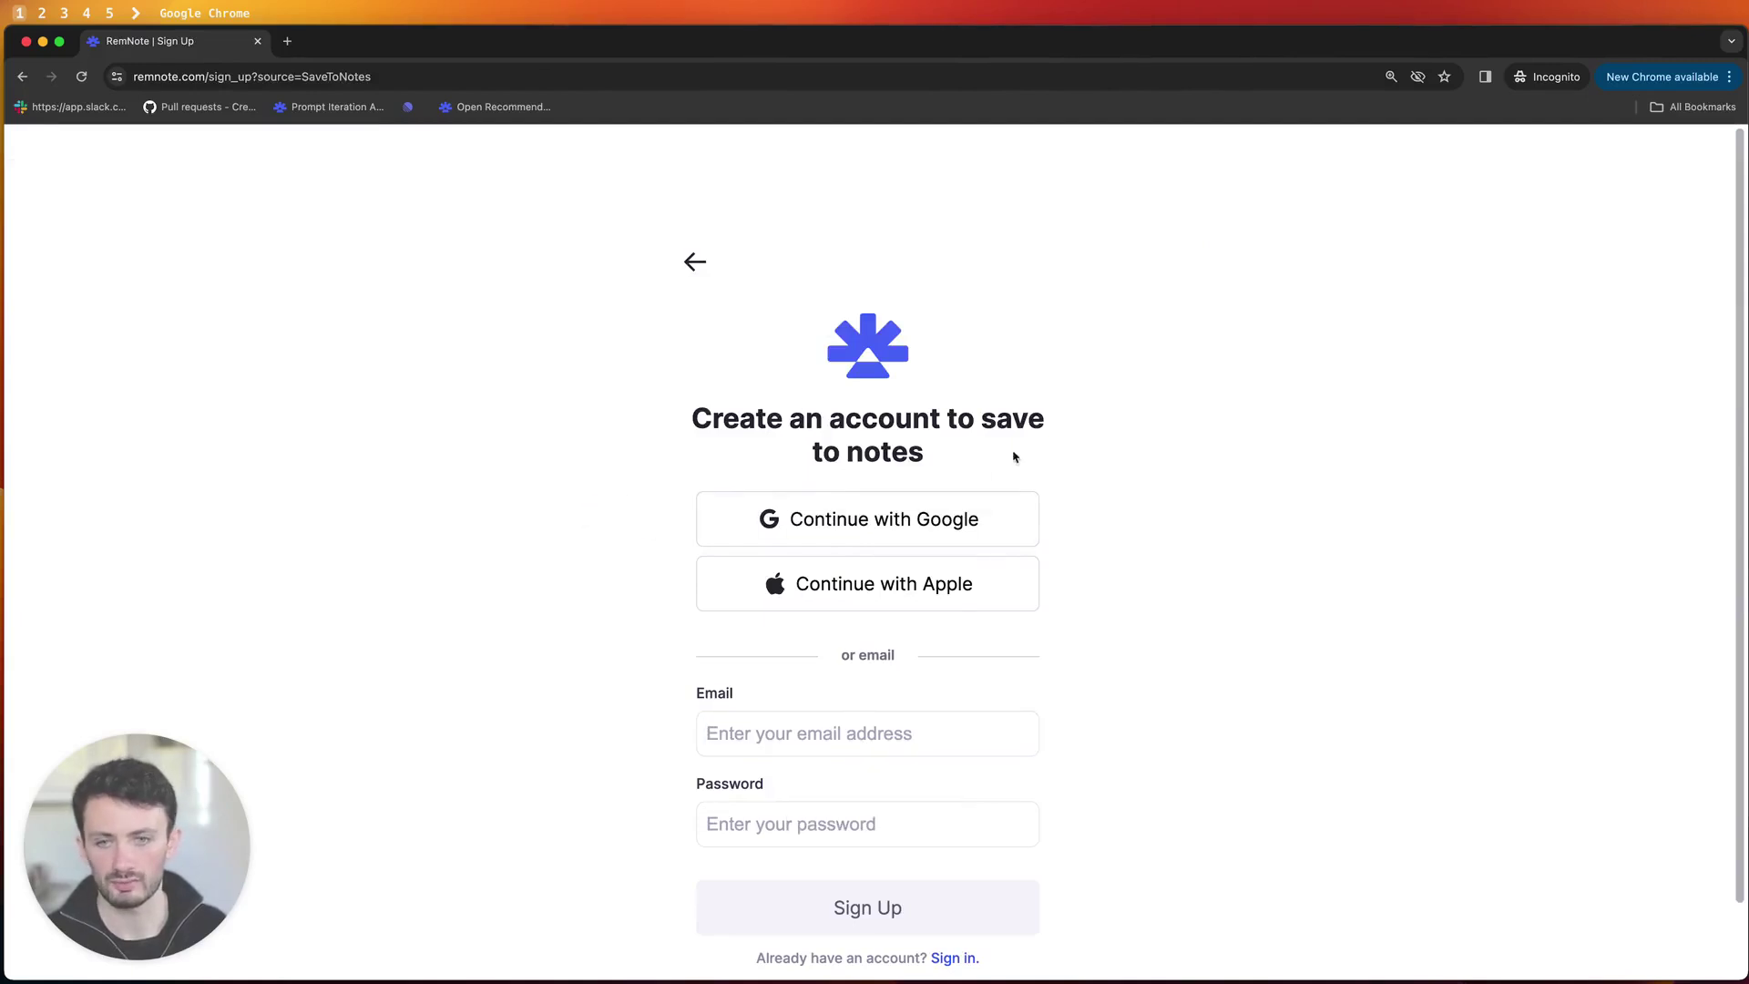
{"action": "scroll", "coordinate": [847, 460], "scroll_direction": "down", "scroll_amount": 1}
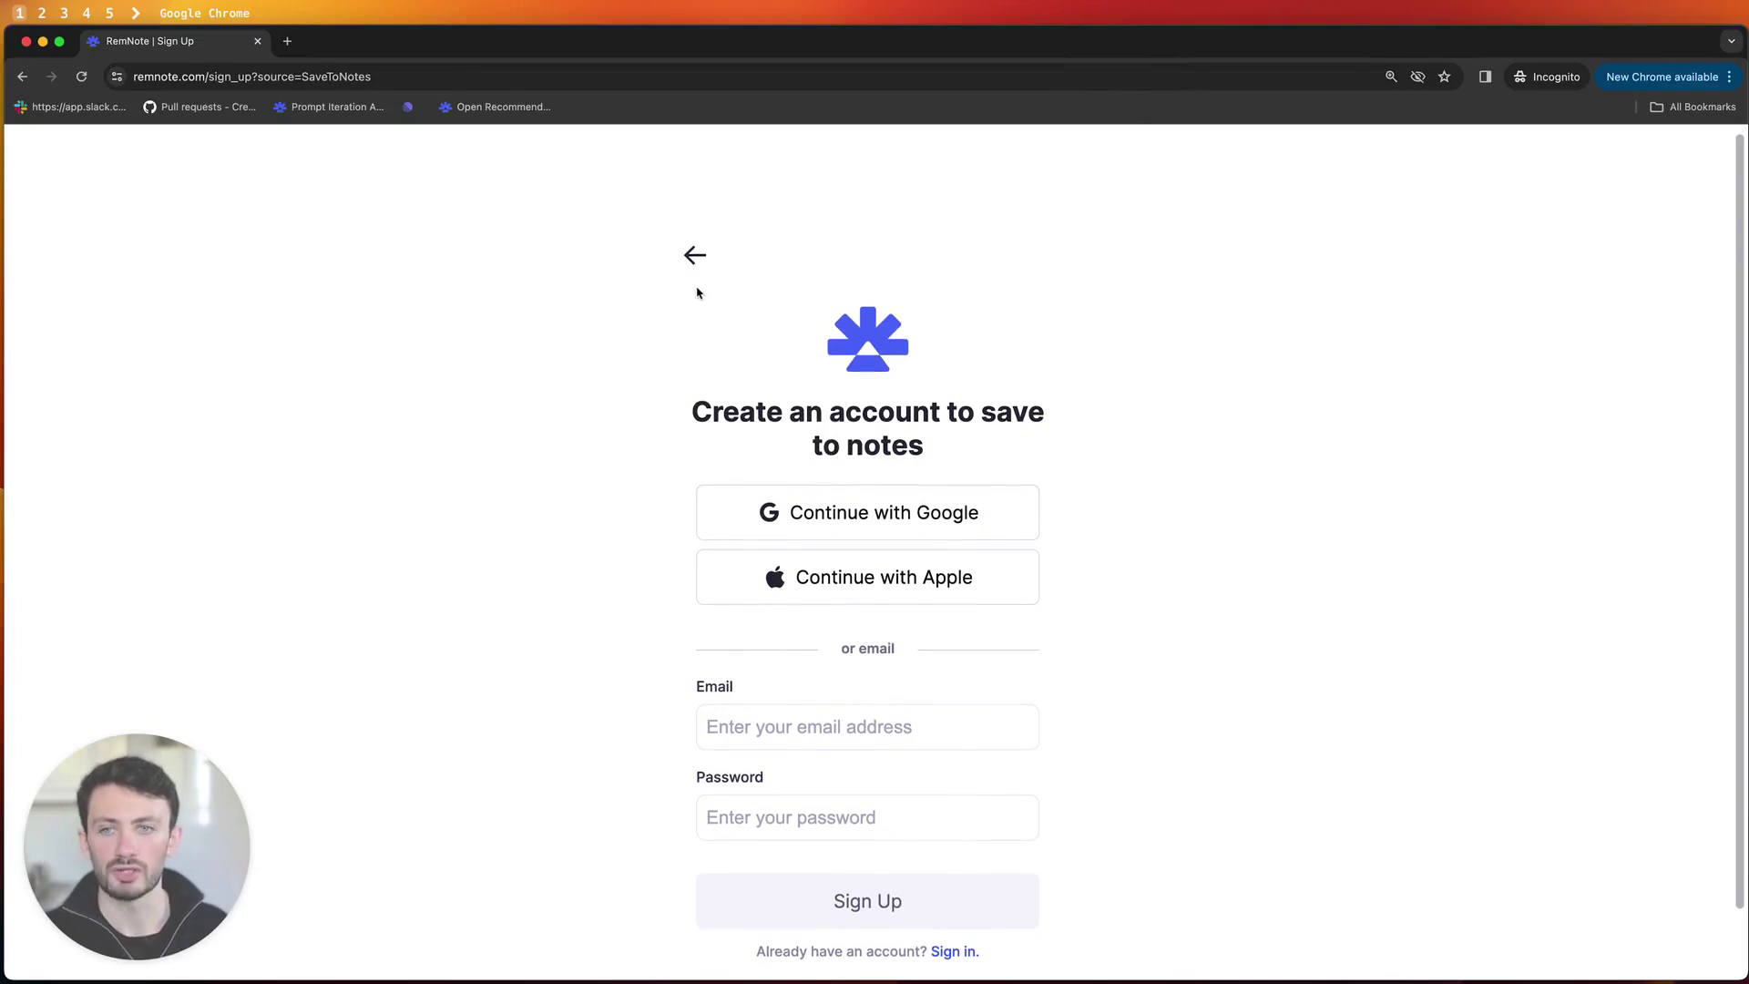
{"action": "left_click", "coordinate": [695, 256]}
{"action": "scroll", "coordinate": [793, 593], "scroll_direction": "down", "scroll_amount": 3}
{"action": "scroll", "coordinate": [795, 593], "scroll_direction": "down", "scroll_amount": 6}
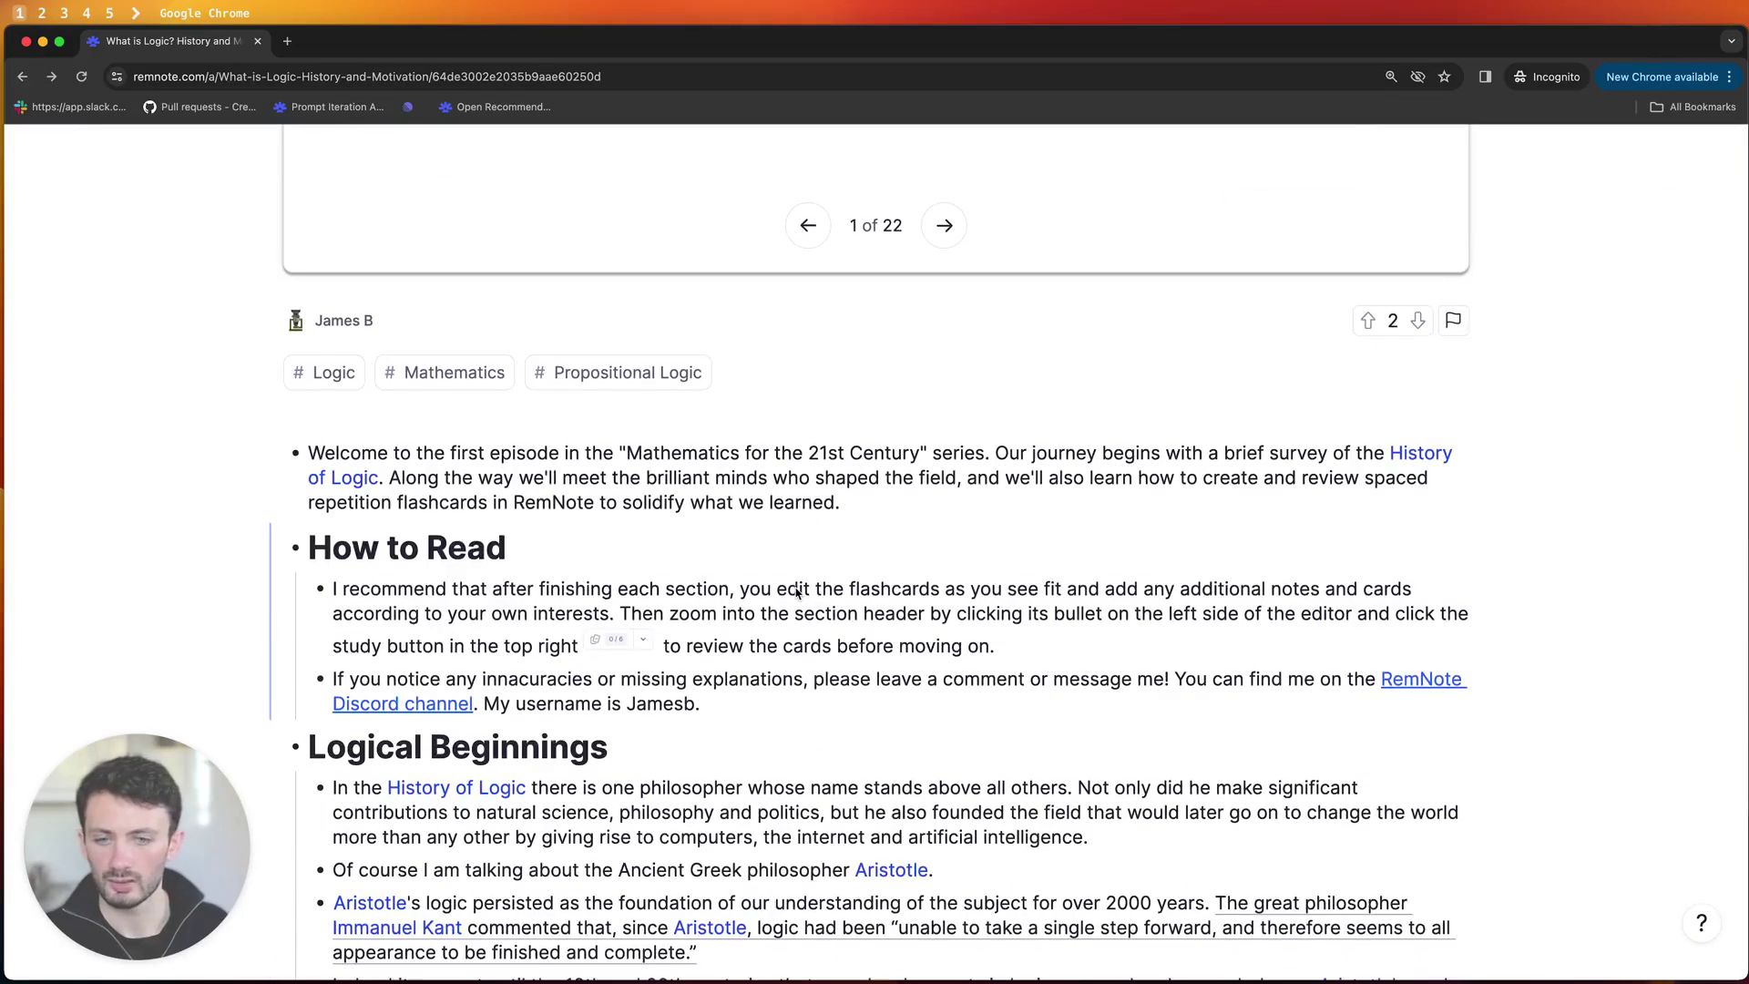
{"action": "scroll", "coordinate": [795, 593], "scroll_direction": "down", "scroll_amount": 3}
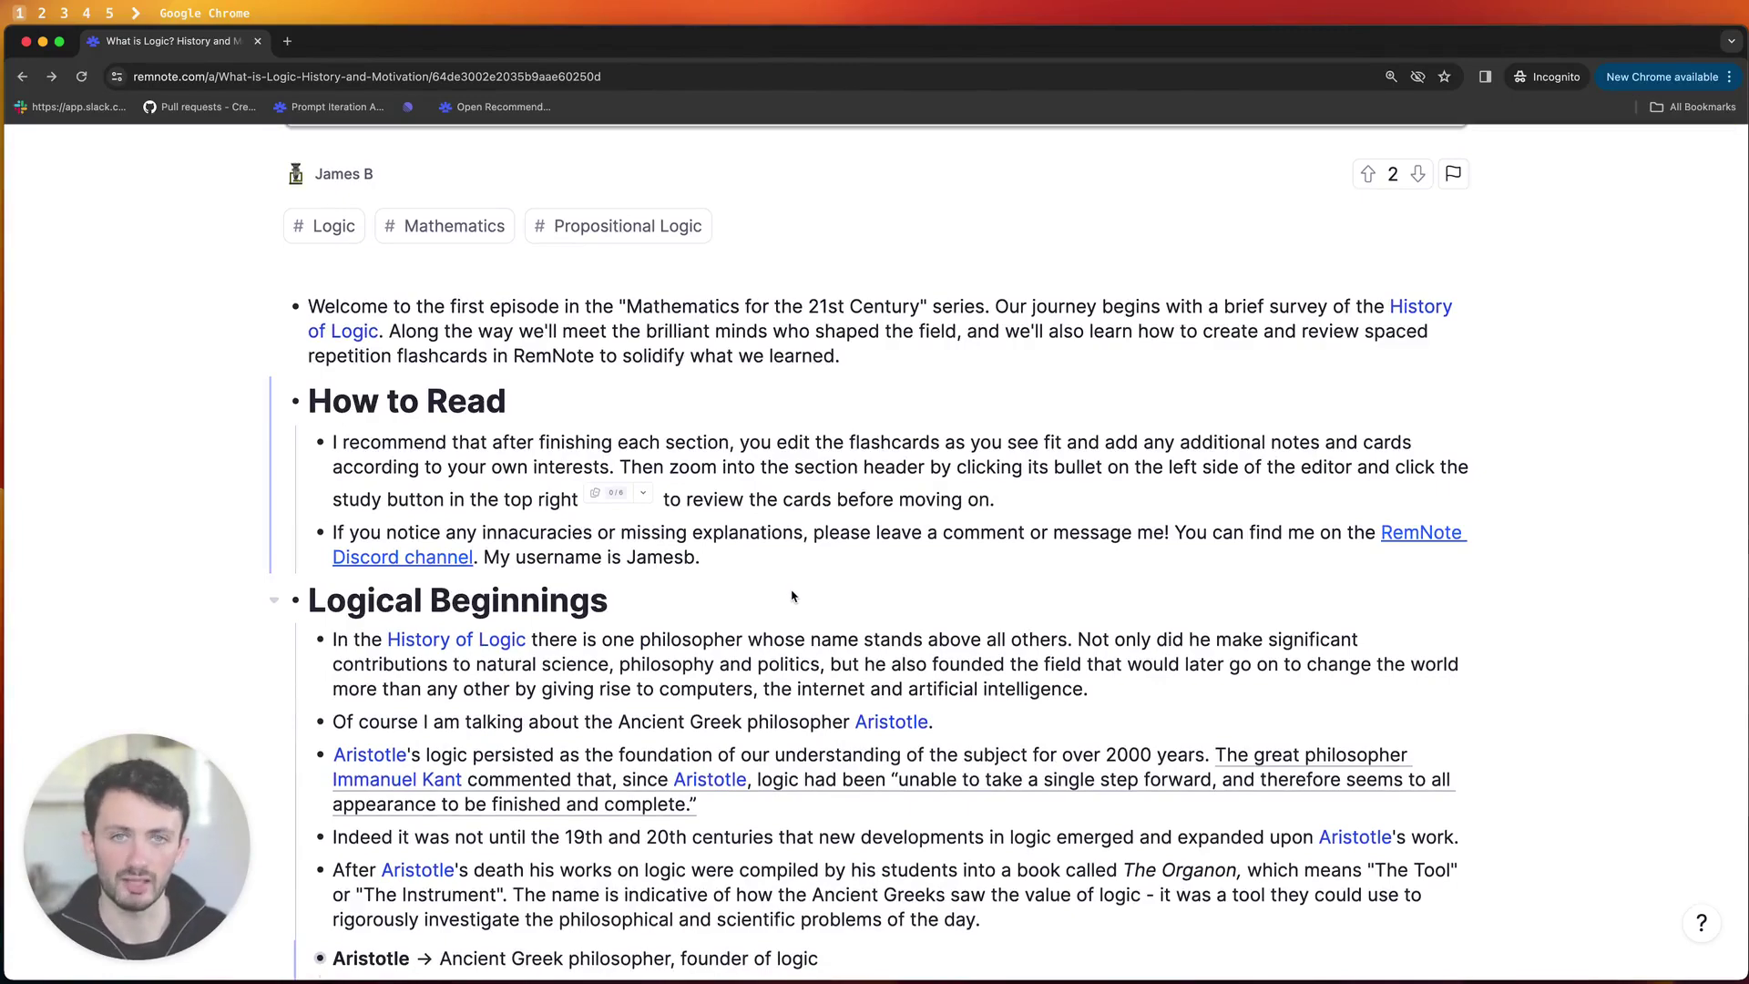
{"action": "scroll", "coordinate": [793, 595], "scroll_direction": "down", "scroll_amount": 4}
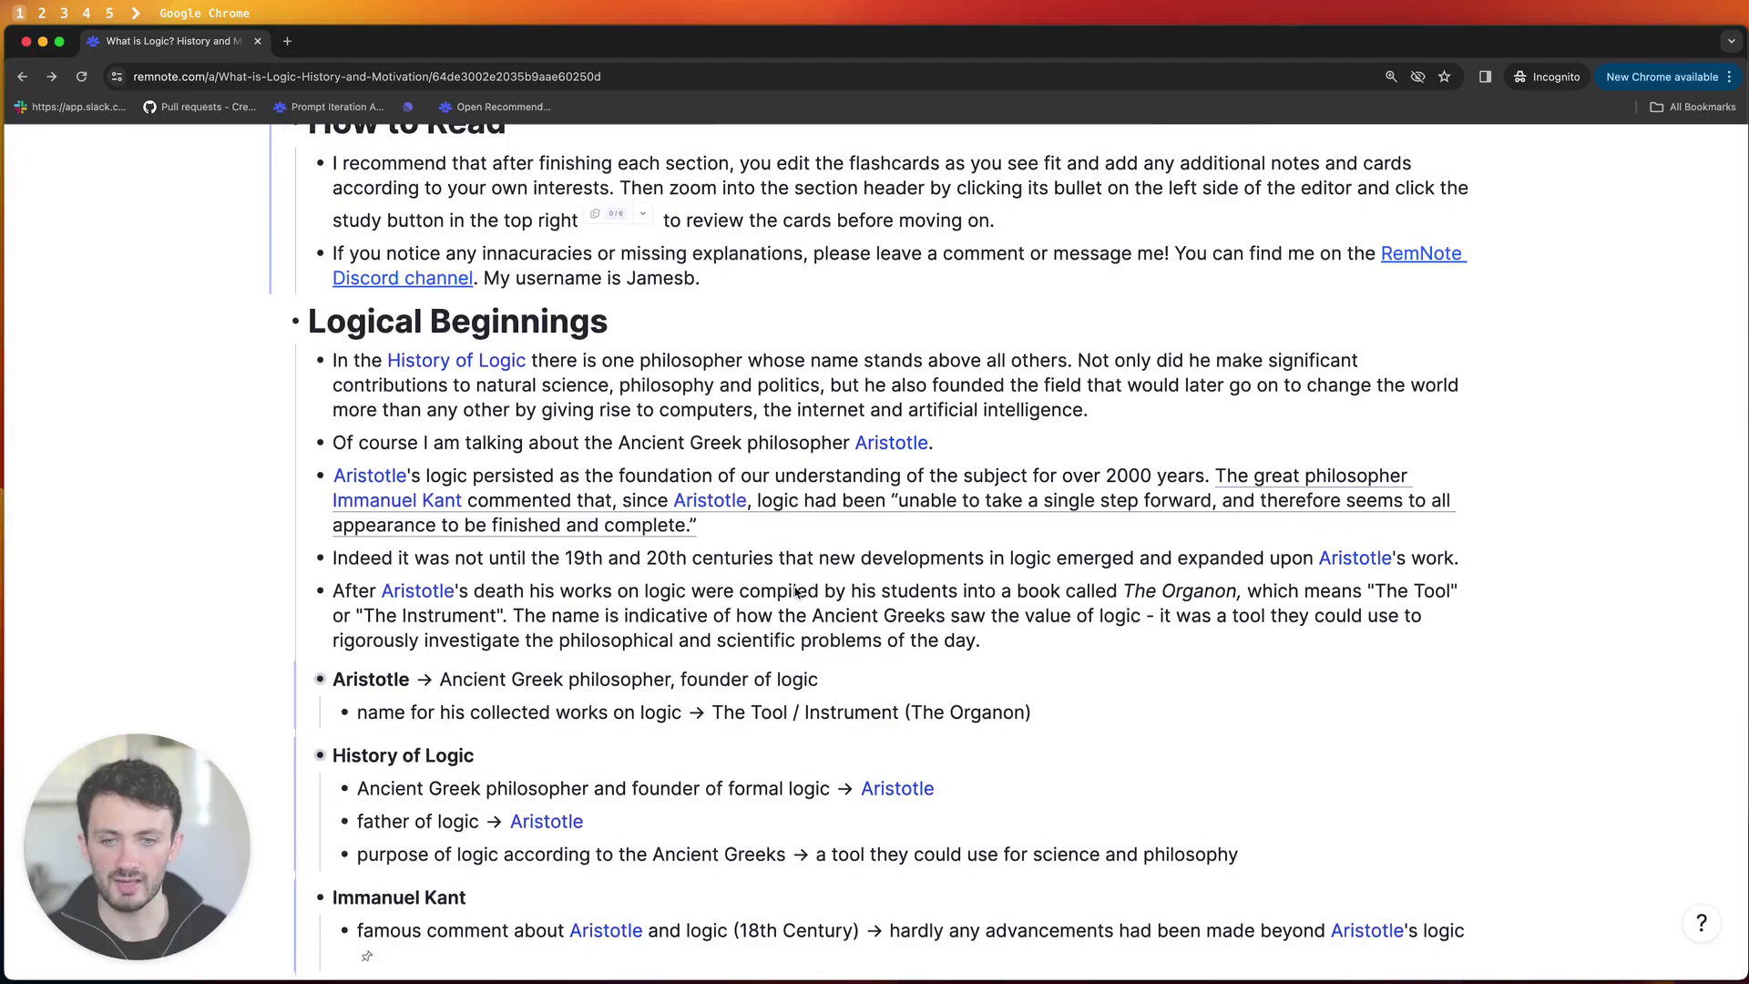
{"action": "scroll", "coordinate": [795, 593], "scroll_direction": "down", "scroll_amount": 4}
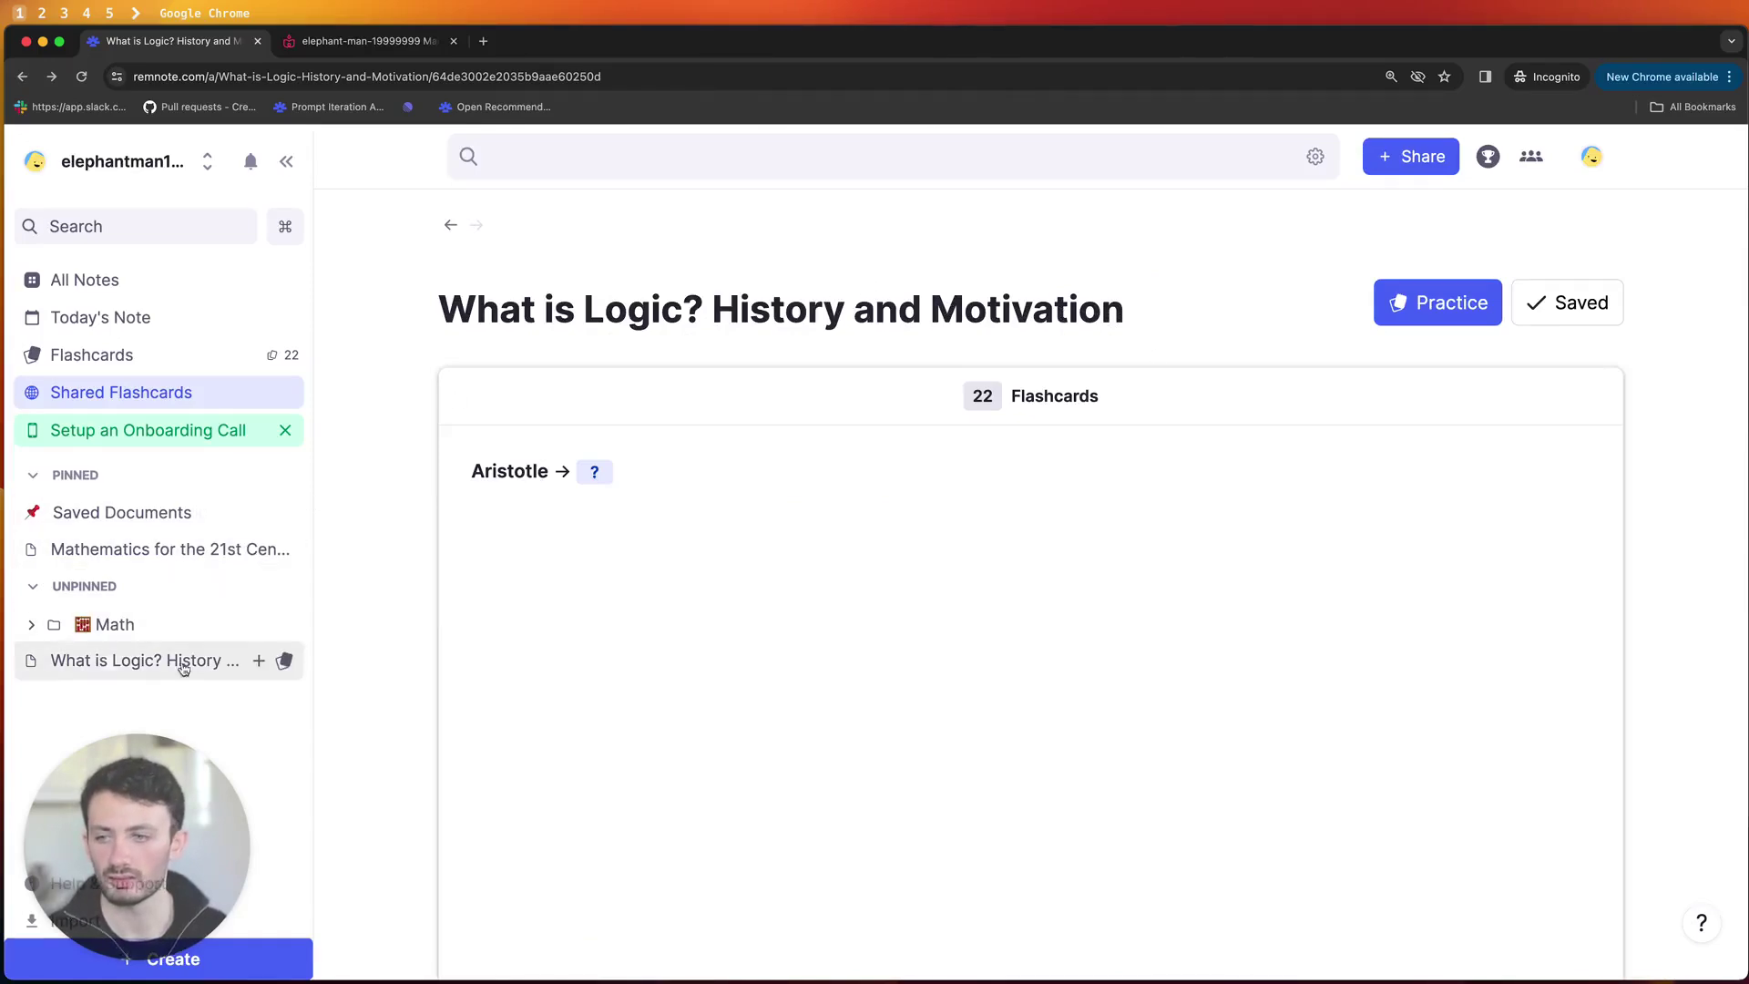
Open 'What is Logic? History and Motivation' from the sidebar and place the cursor after Logical Beginnings.
{"action": "left_click", "coordinate": [80, 668]}
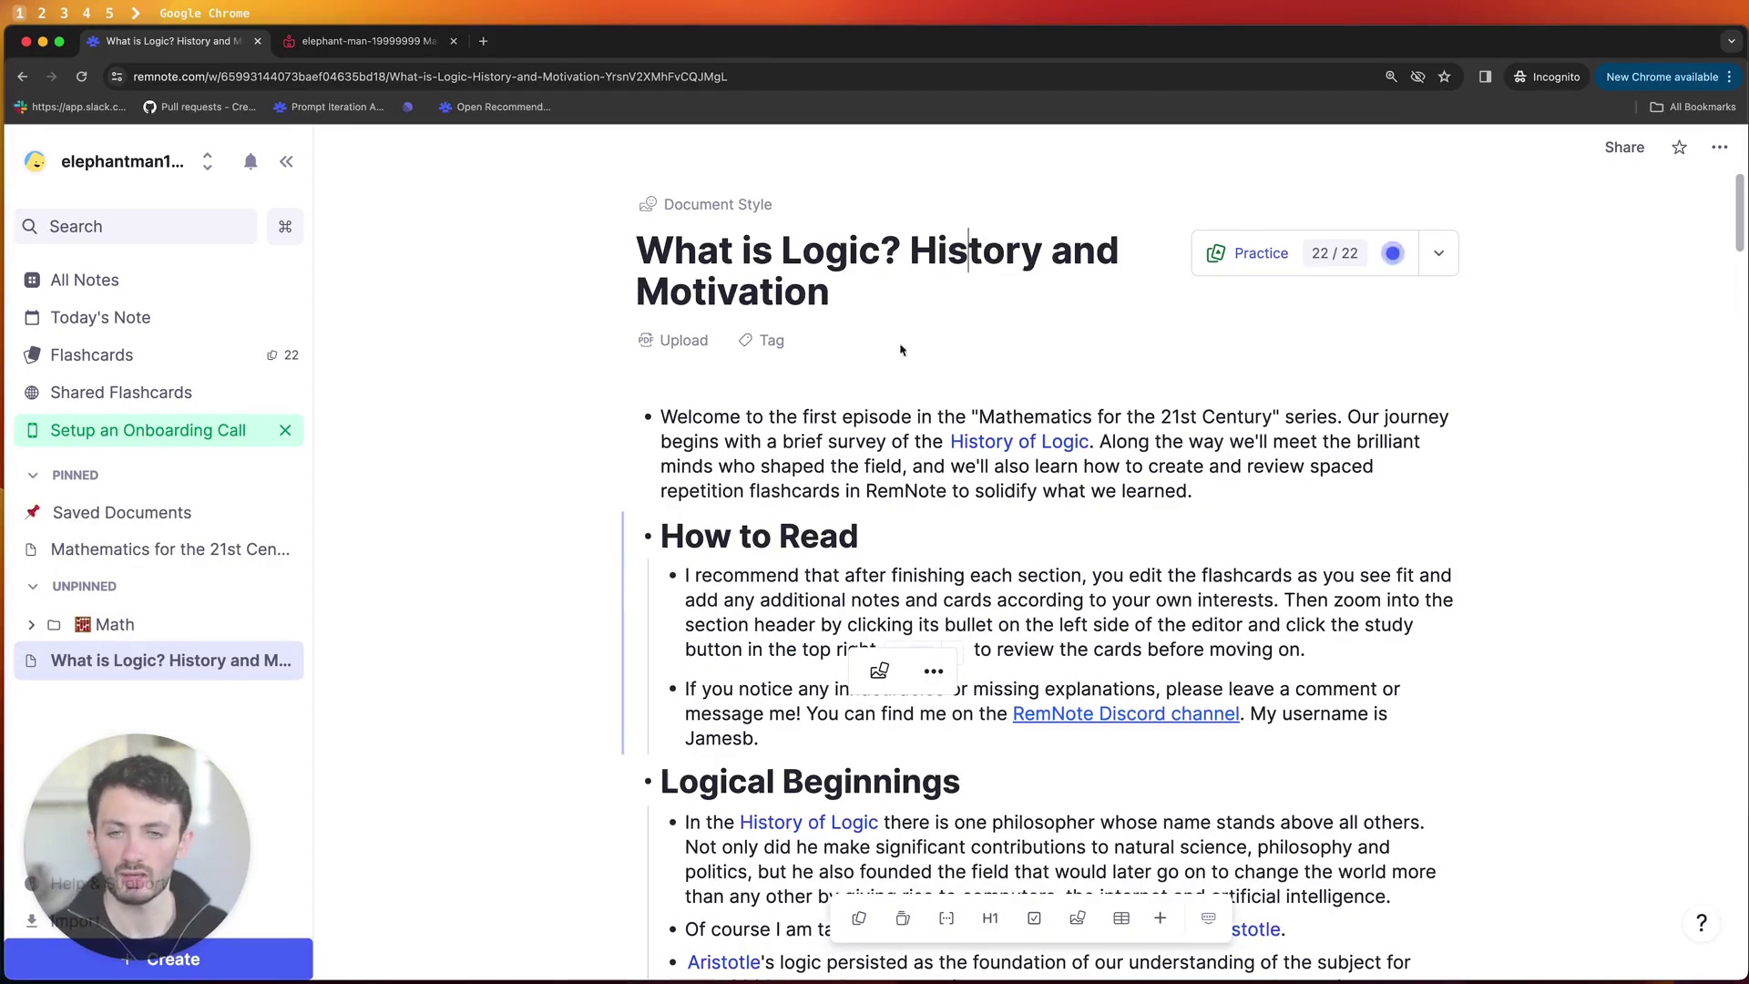
{"action": "scroll", "coordinate": [1025, 456], "scroll_direction": "down", "scroll_amount": 3}
{"action": "scroll", "coordinate": [1025, 455], "scroll_direction": "down", "scroll_amount": 2}
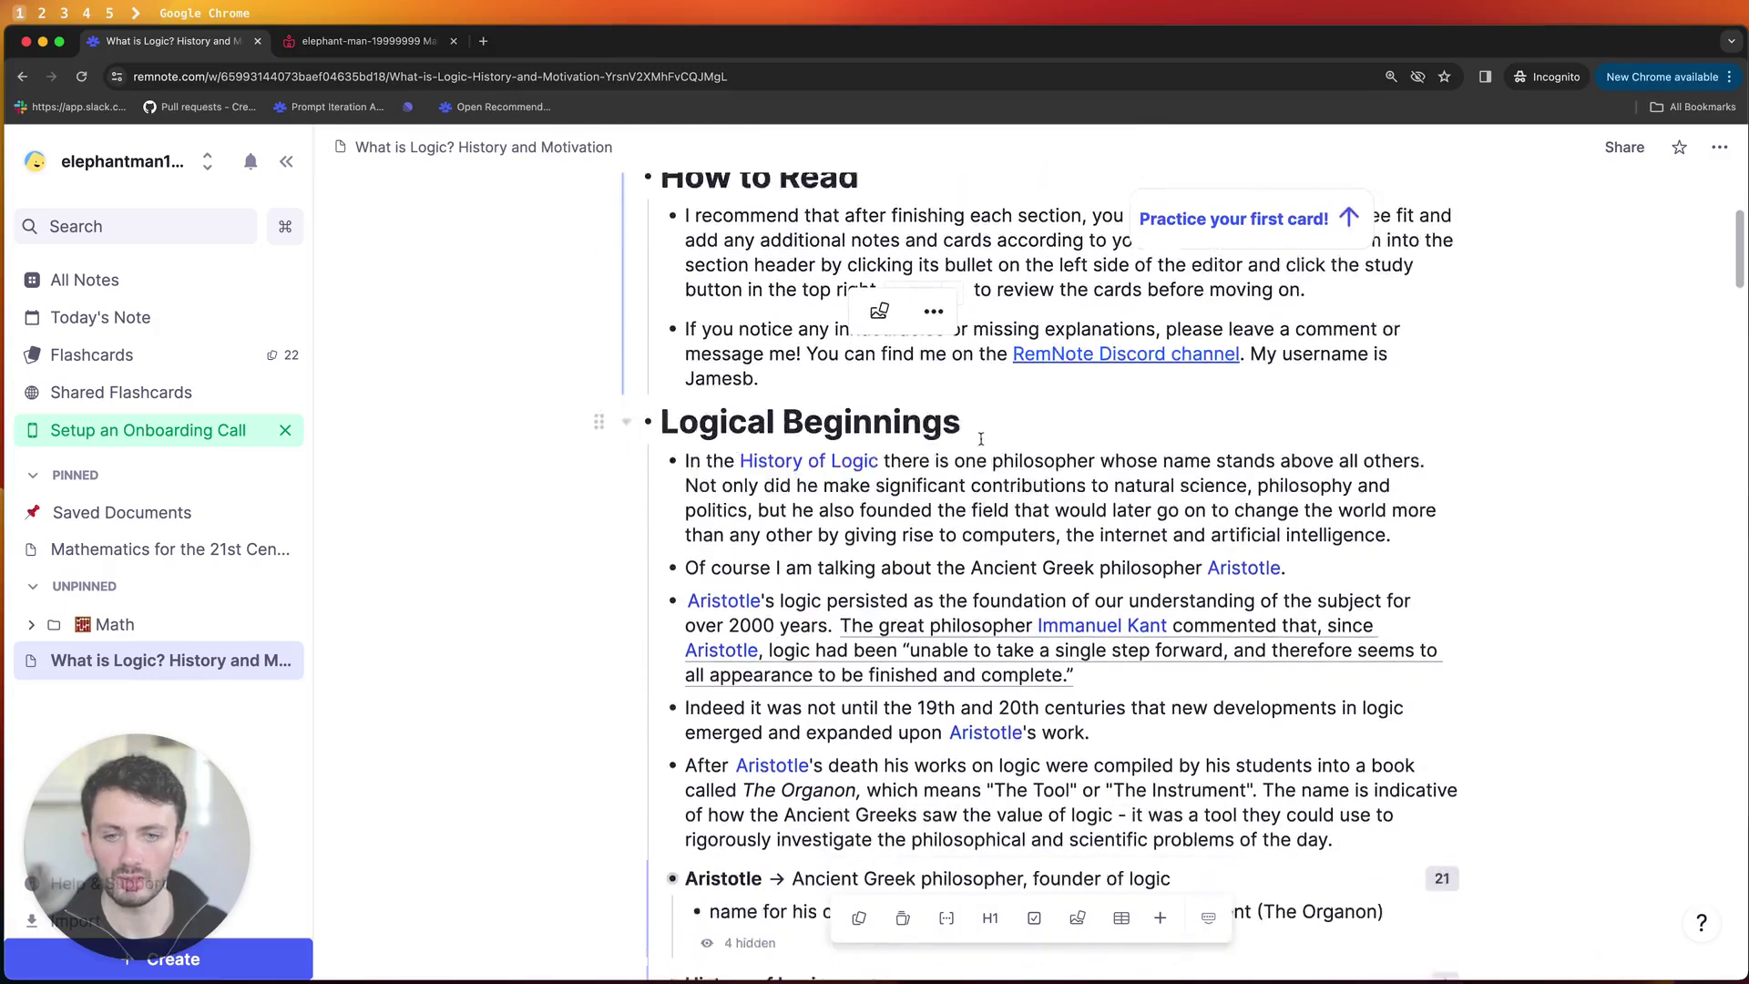
{"action": "left_click", "coordinate": [779, 366]}
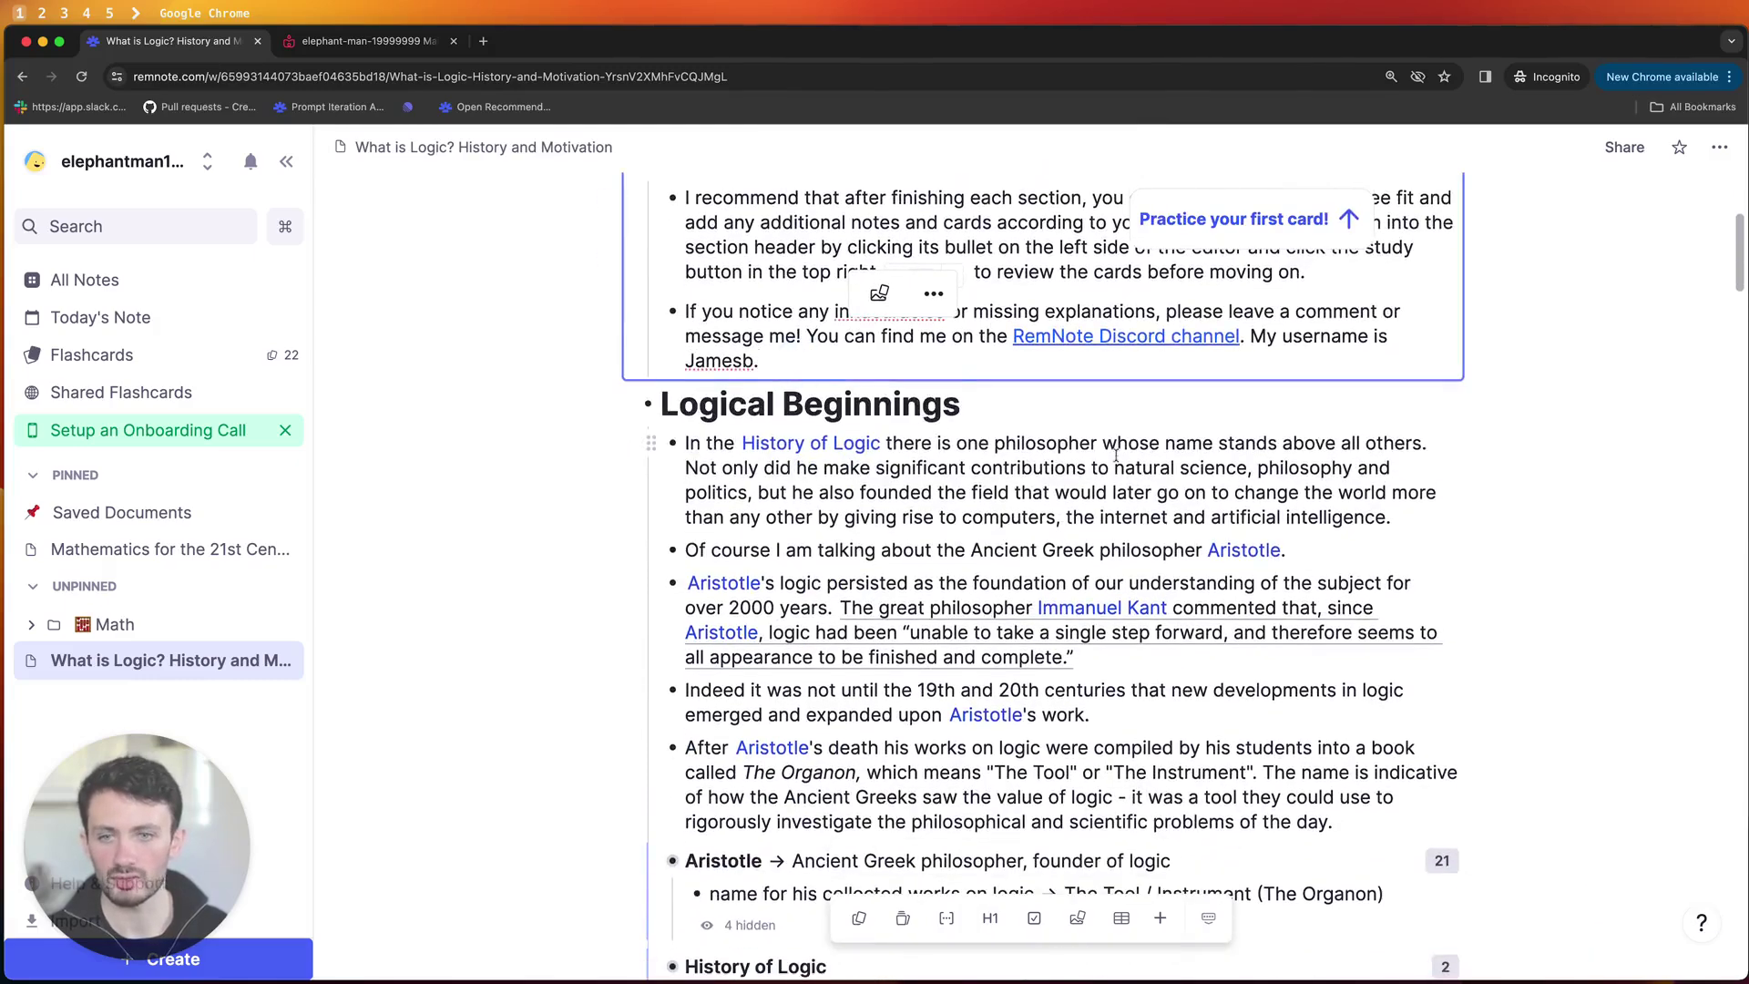
{"action": "left_click", "coordinate": [1046, 408]}
Add a new bullet 'my notes>>sdsad' under Logical Beginnings to create the flashcard.
{"action": "key", "text": "Return"}
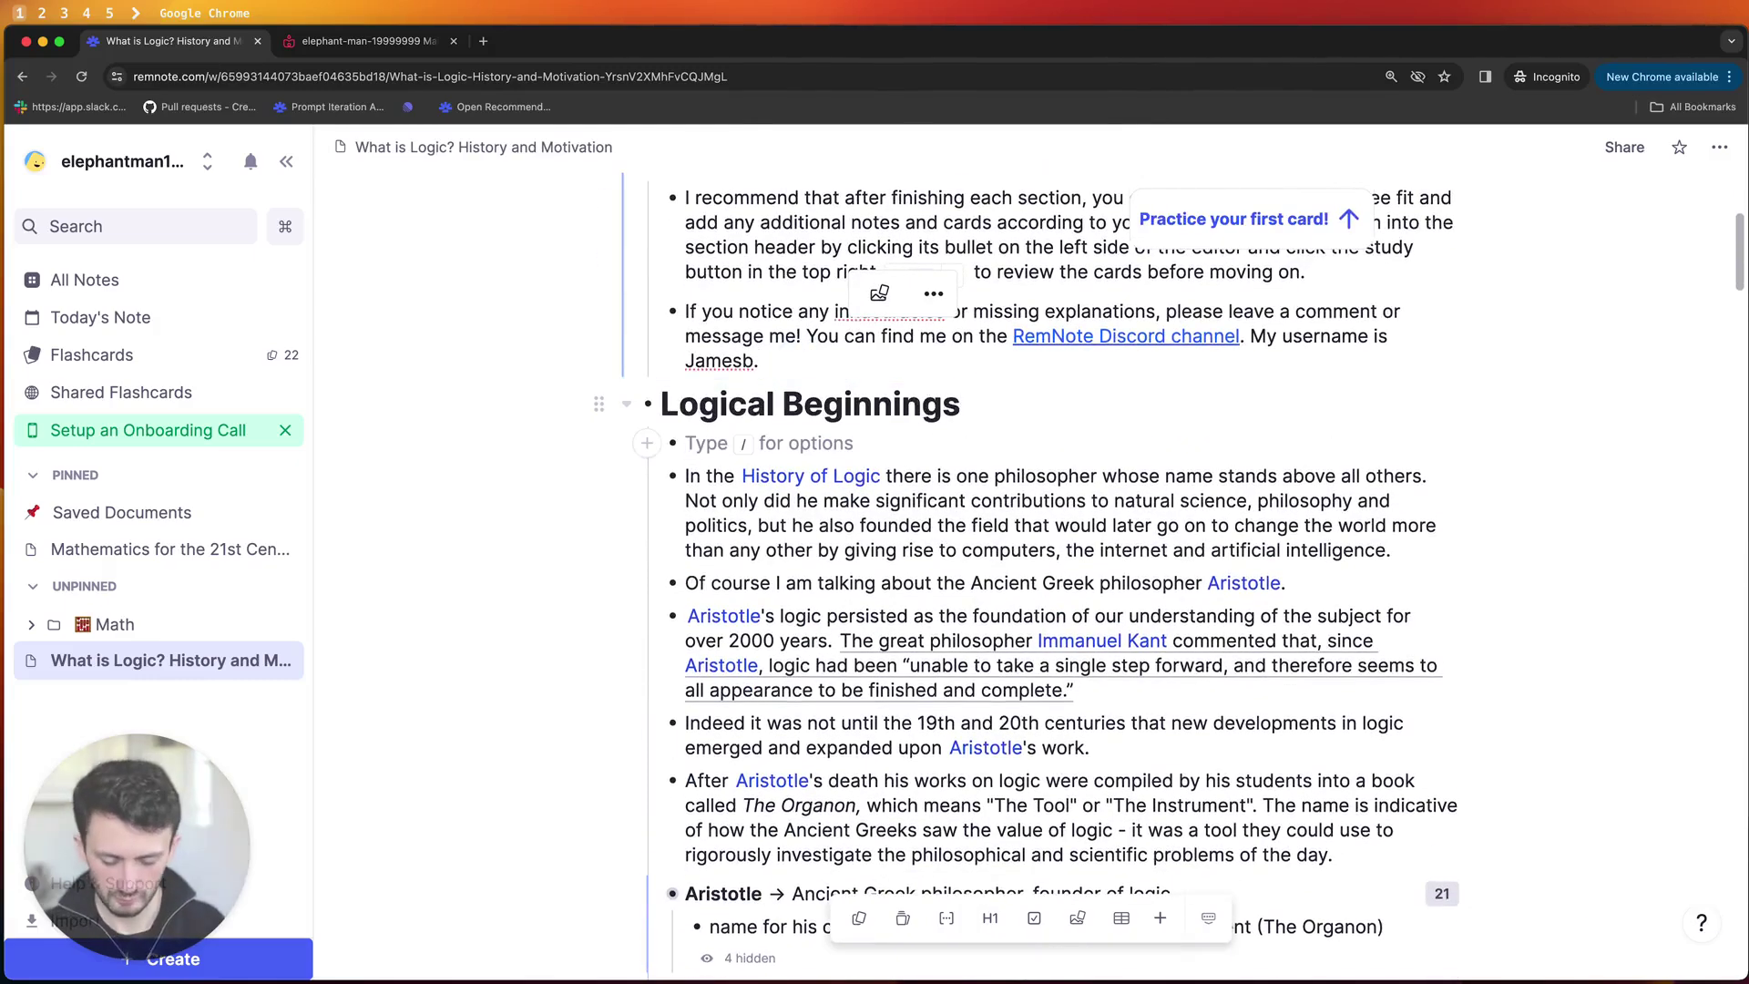
{"action": "type", "text": "my notes"}
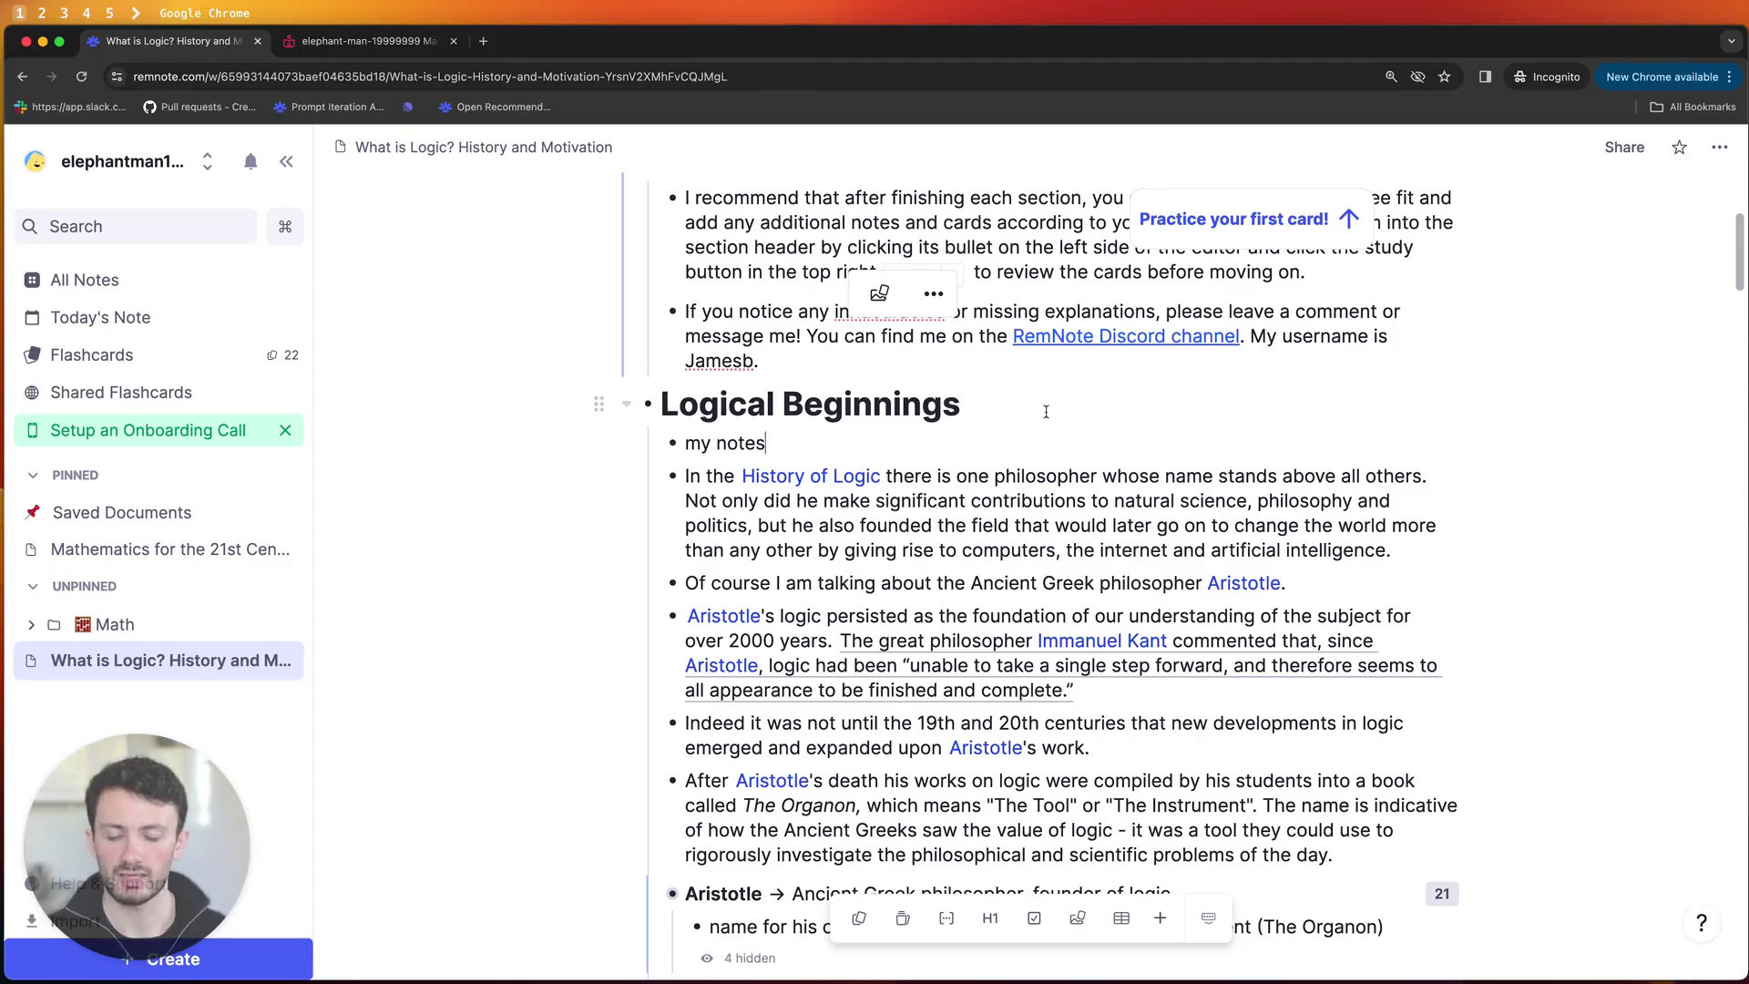
{"action": "type", "text": ">>sdsad"}
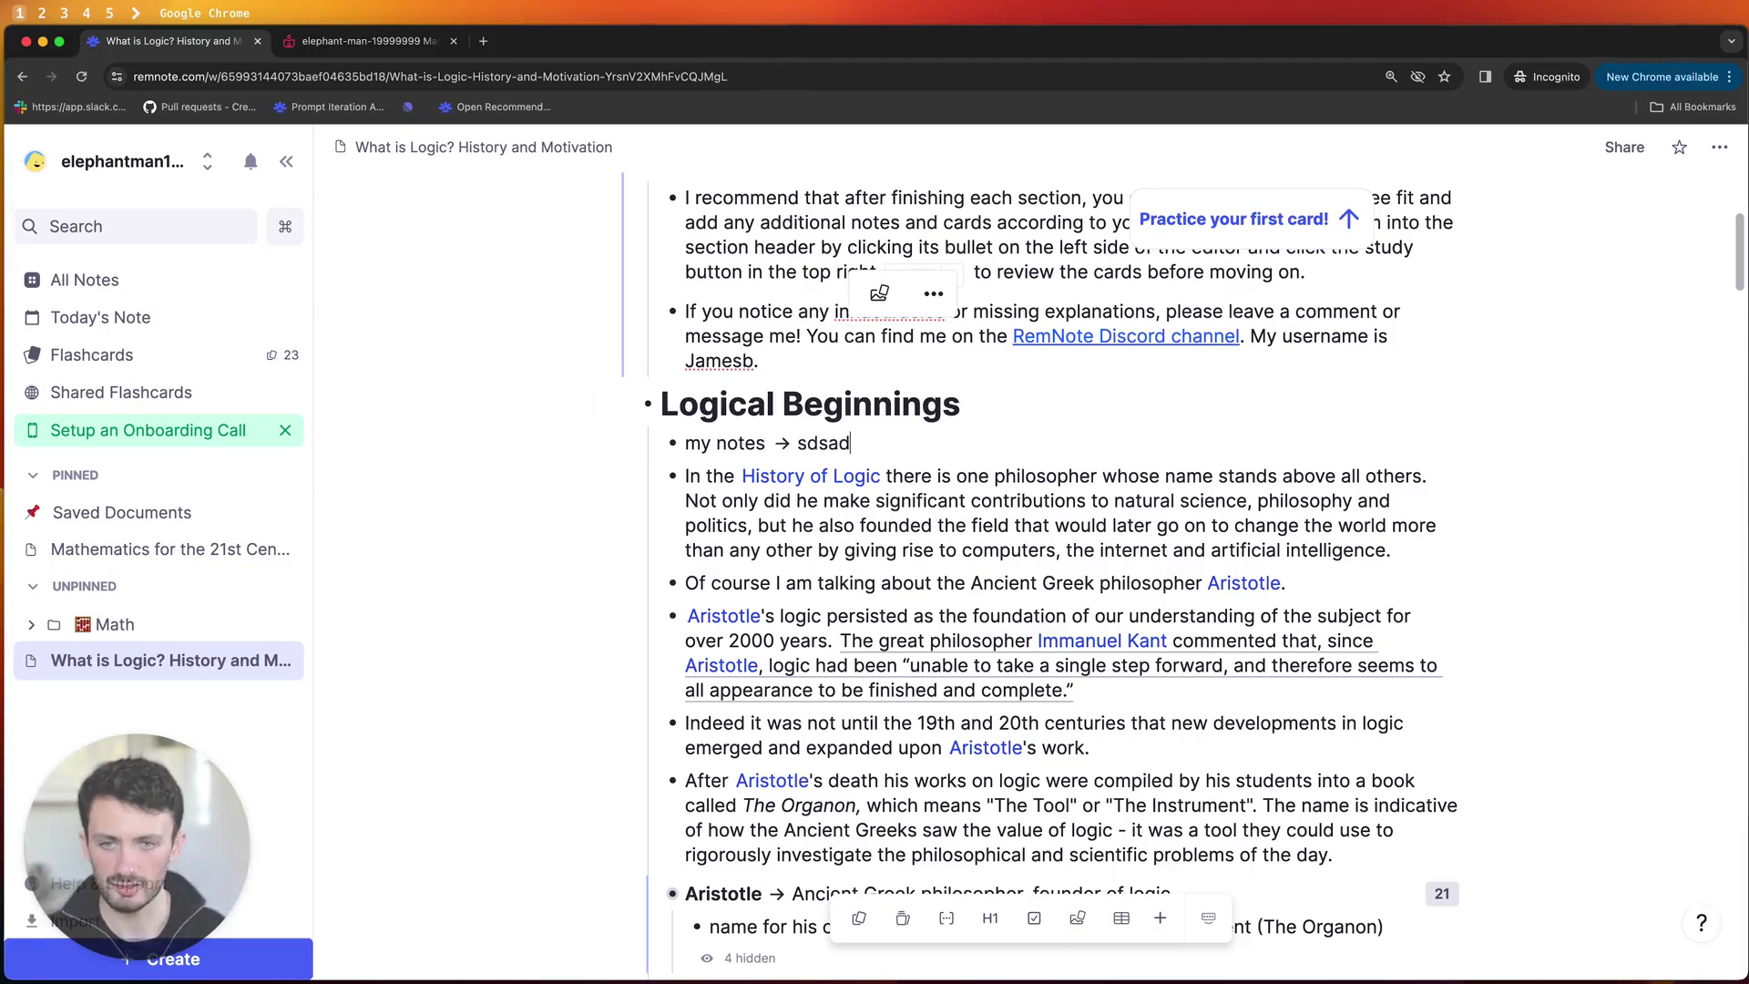
{"action": "scroll", "coordinate": [914, 403], "scroll_direction": "down", "scroll_amount": 7}
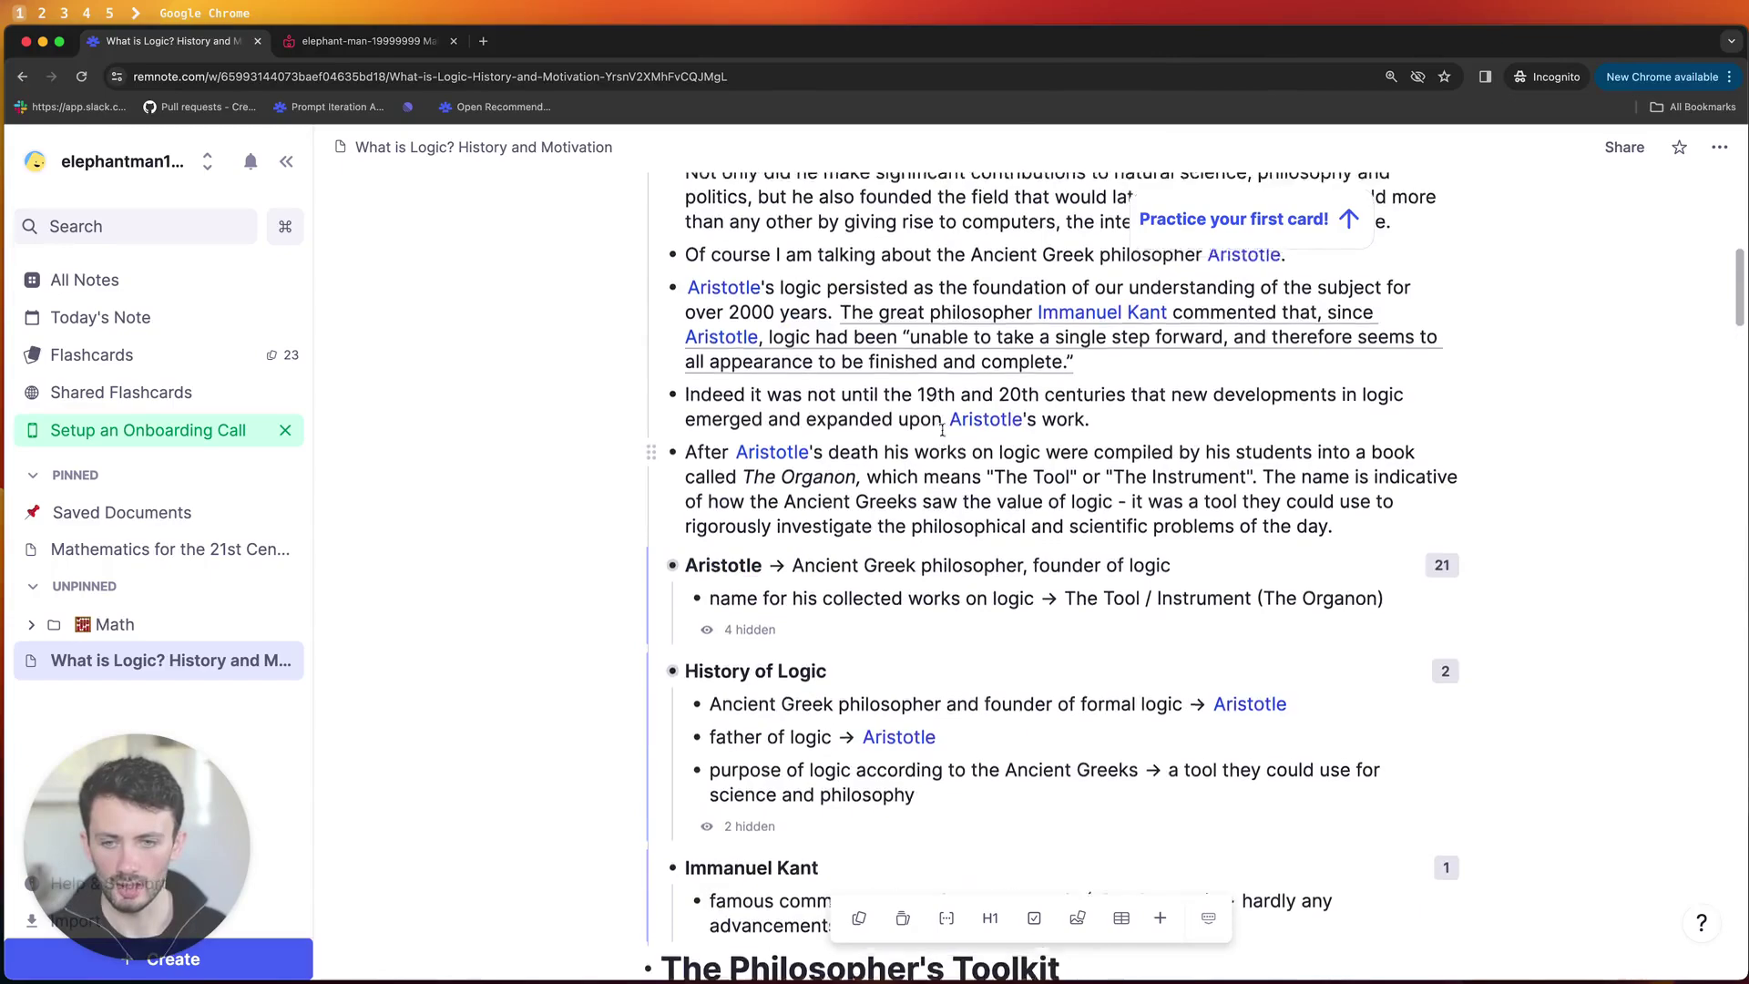
{"action": "scroll", "coordinate": [914, 404], "scroll_direction": "up", "scroll_amount": 5}
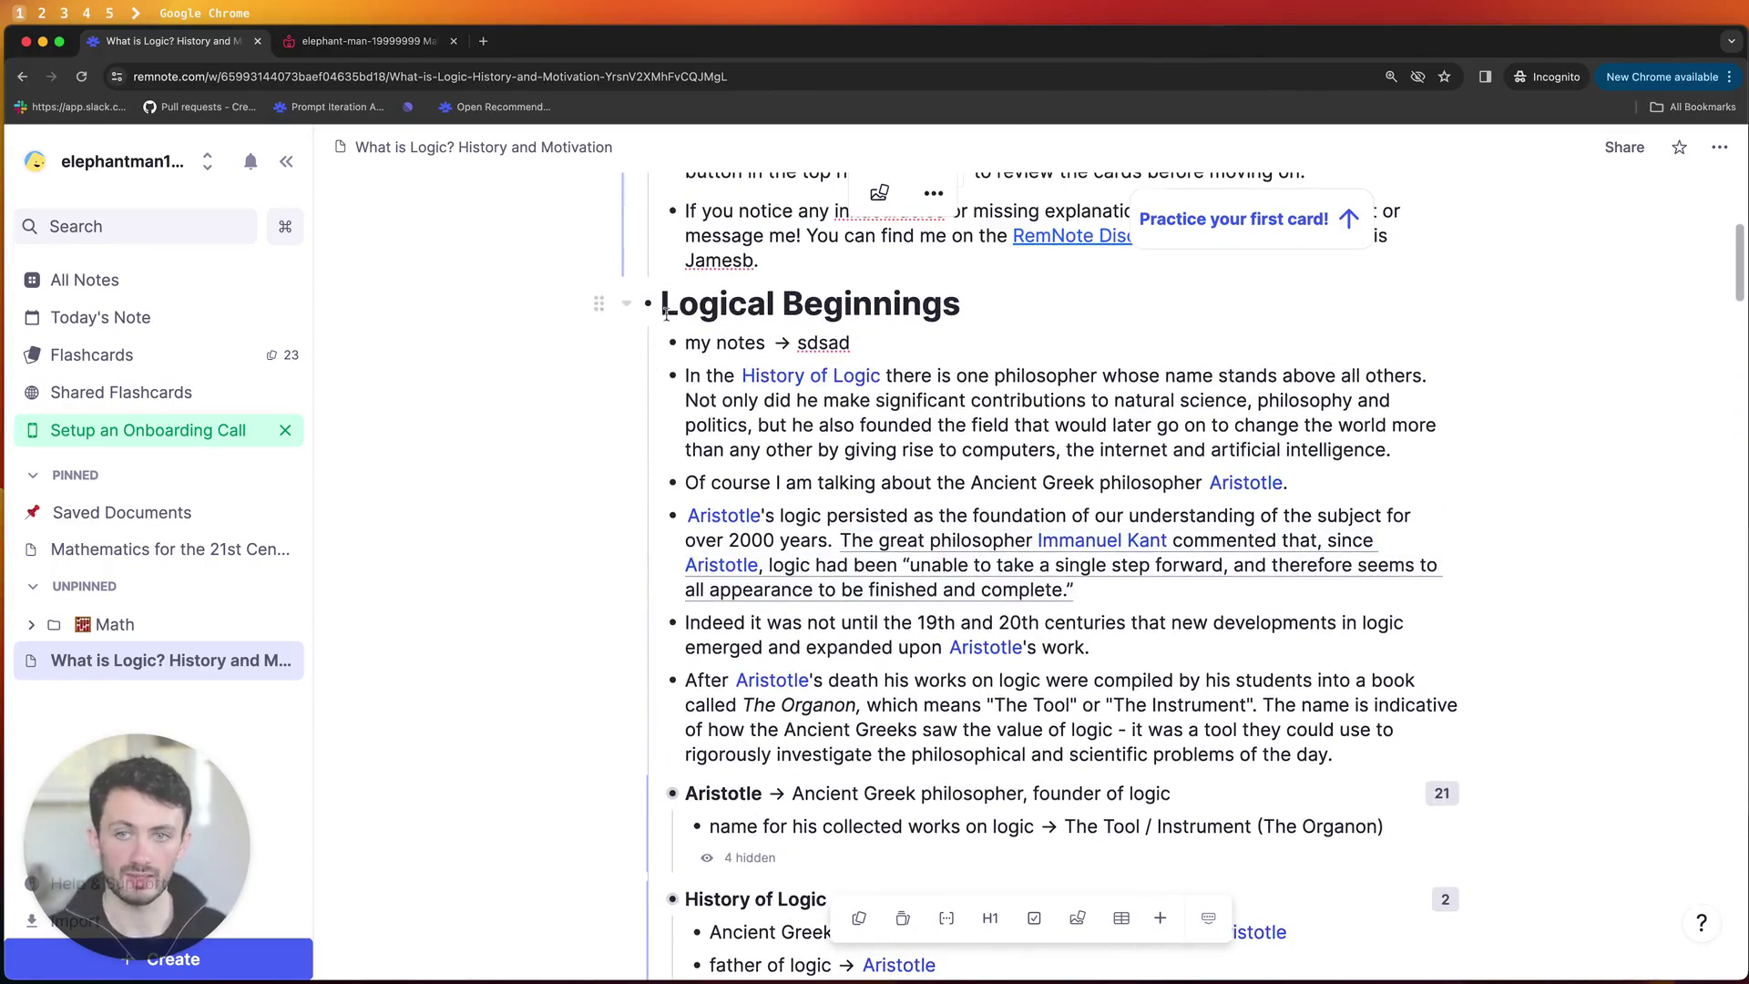
{"action": "scroll", "coordinate": [715, 380], "scroll_direction": "up", "scroll_amount": 2}
{"action": "scroll", "coordinate": [715, 380], "scroll_direction": "up", "scroll_amount": 3}
{"action": "scroll", "coordinate": [692, 388], "scroll_direction": "down", "scroll_amount": 3}
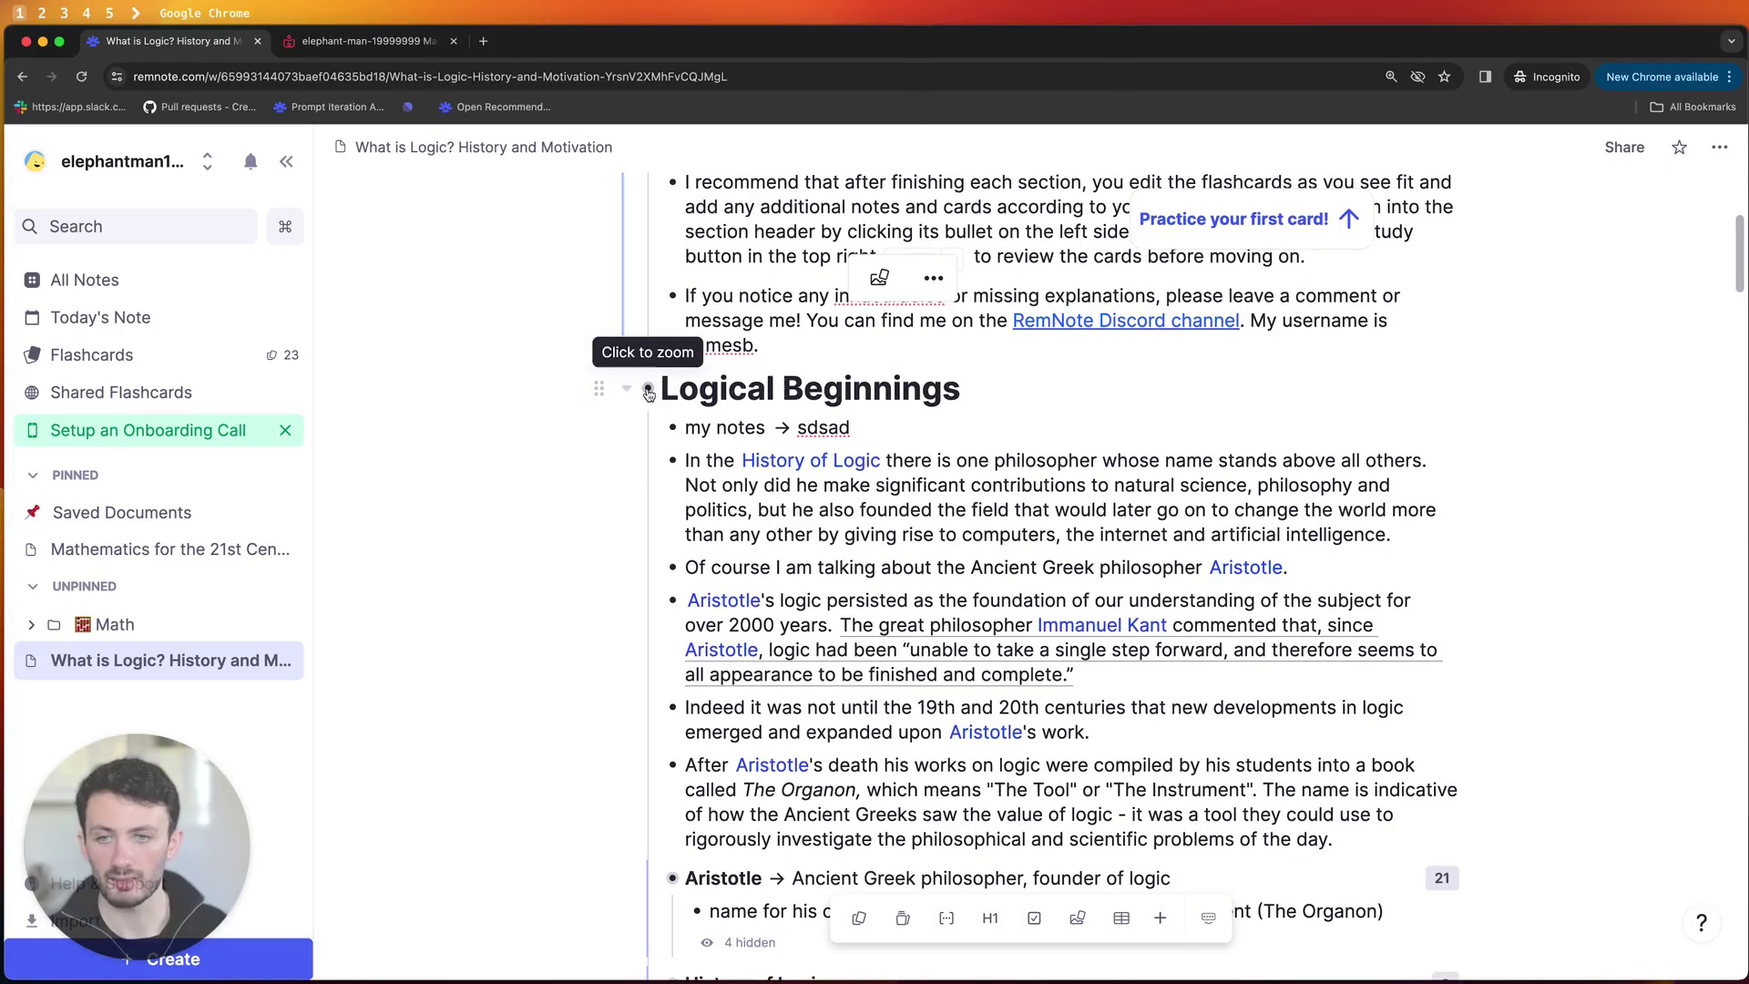
Zoom into Logical Beginnings and start practicing its 7 flashcards.
{"action": "left_click", "coordinate": [648, 392]}
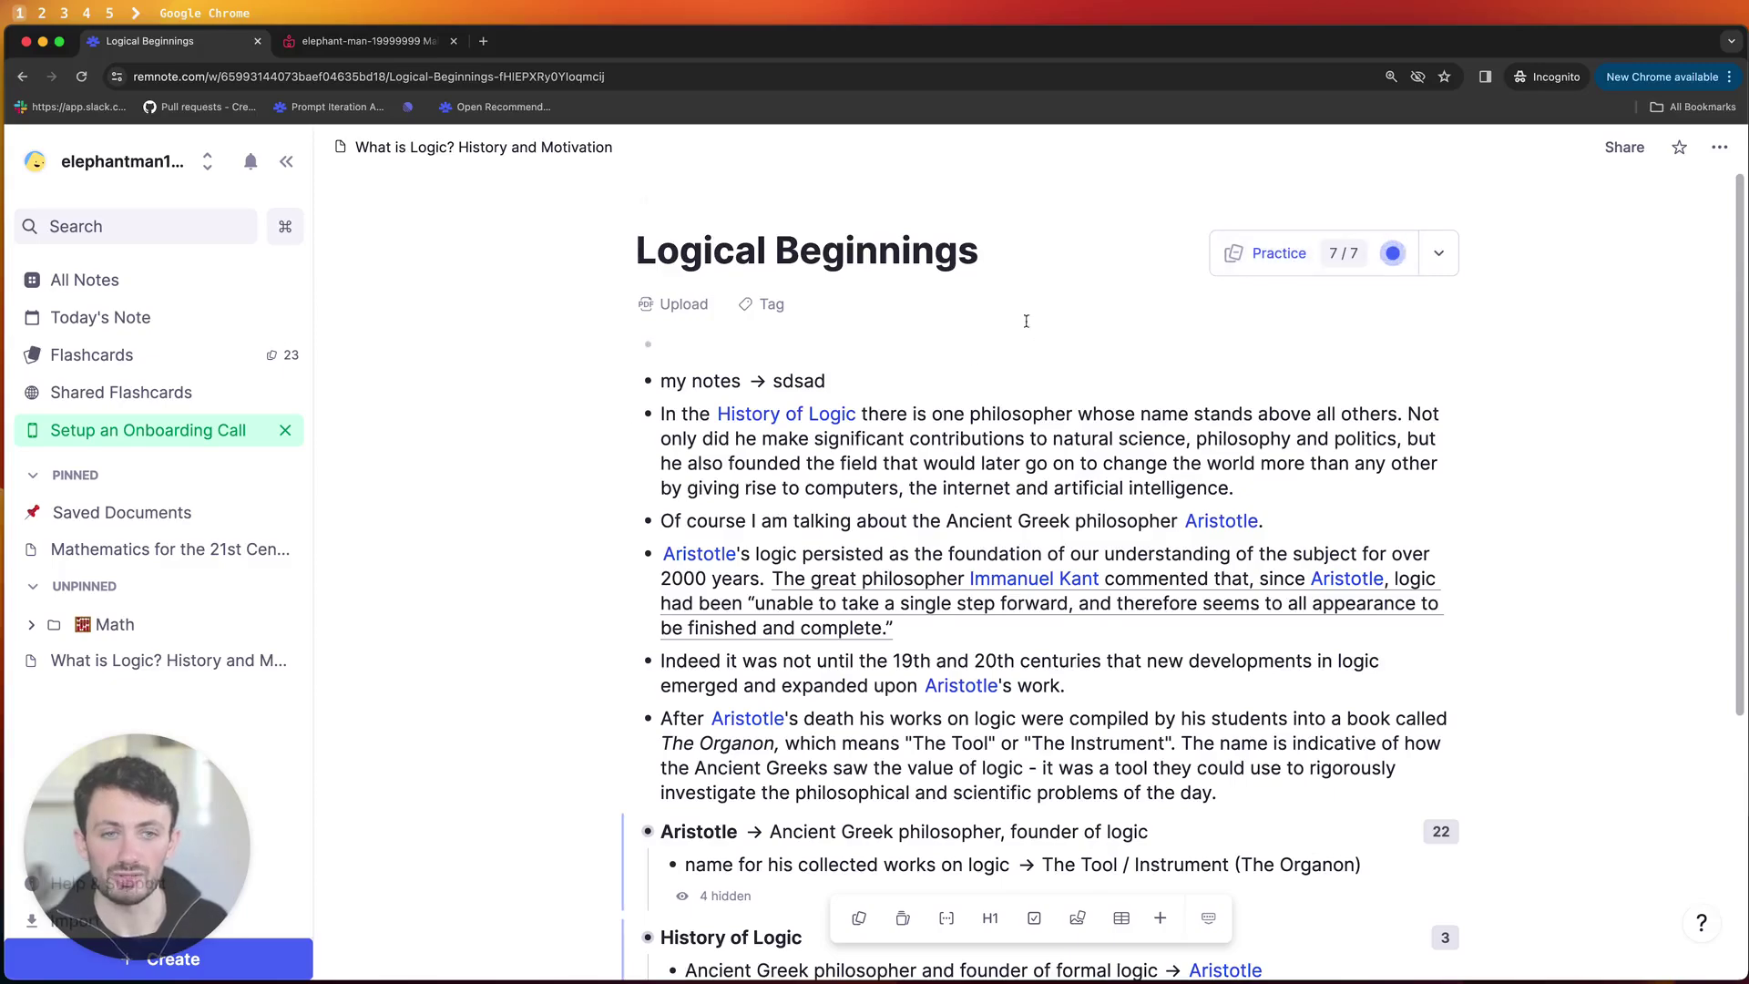
{"action": "left_click", "coordinate": [1280, 255]}
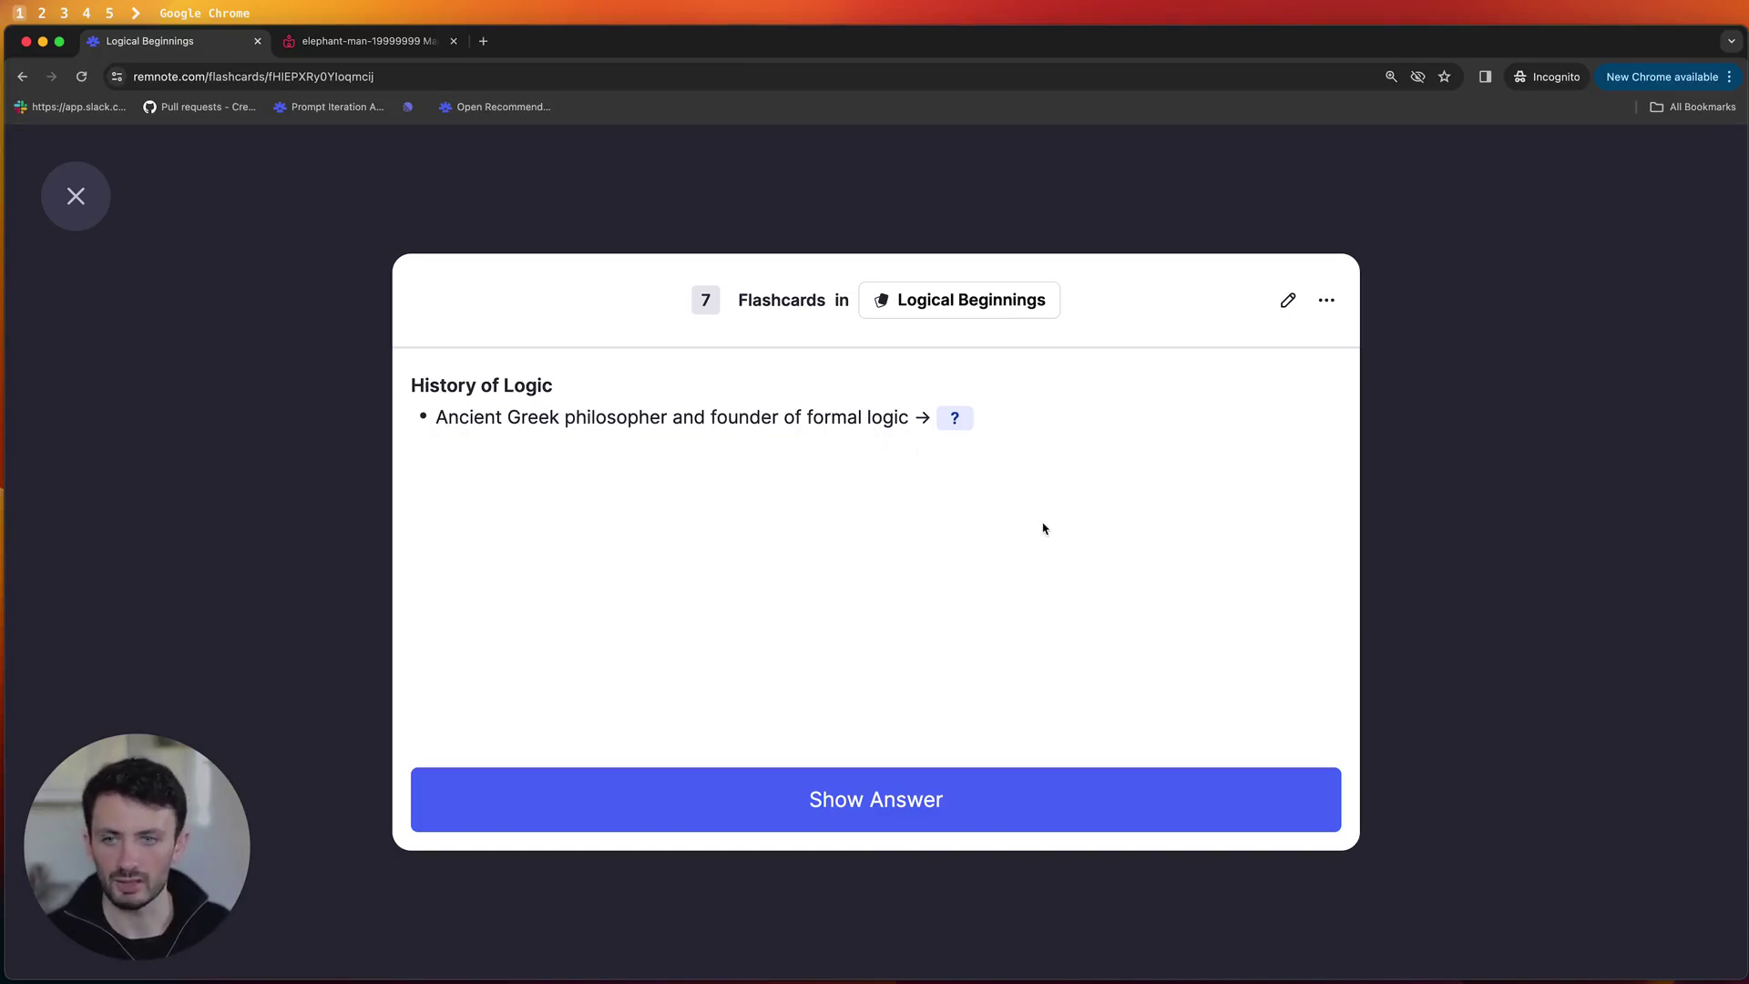
Reveal the first card's answer, rate it as easily recalled, and reveal the next card's answer.
{"action": "left_click", "coordinate": [1195, 799]}
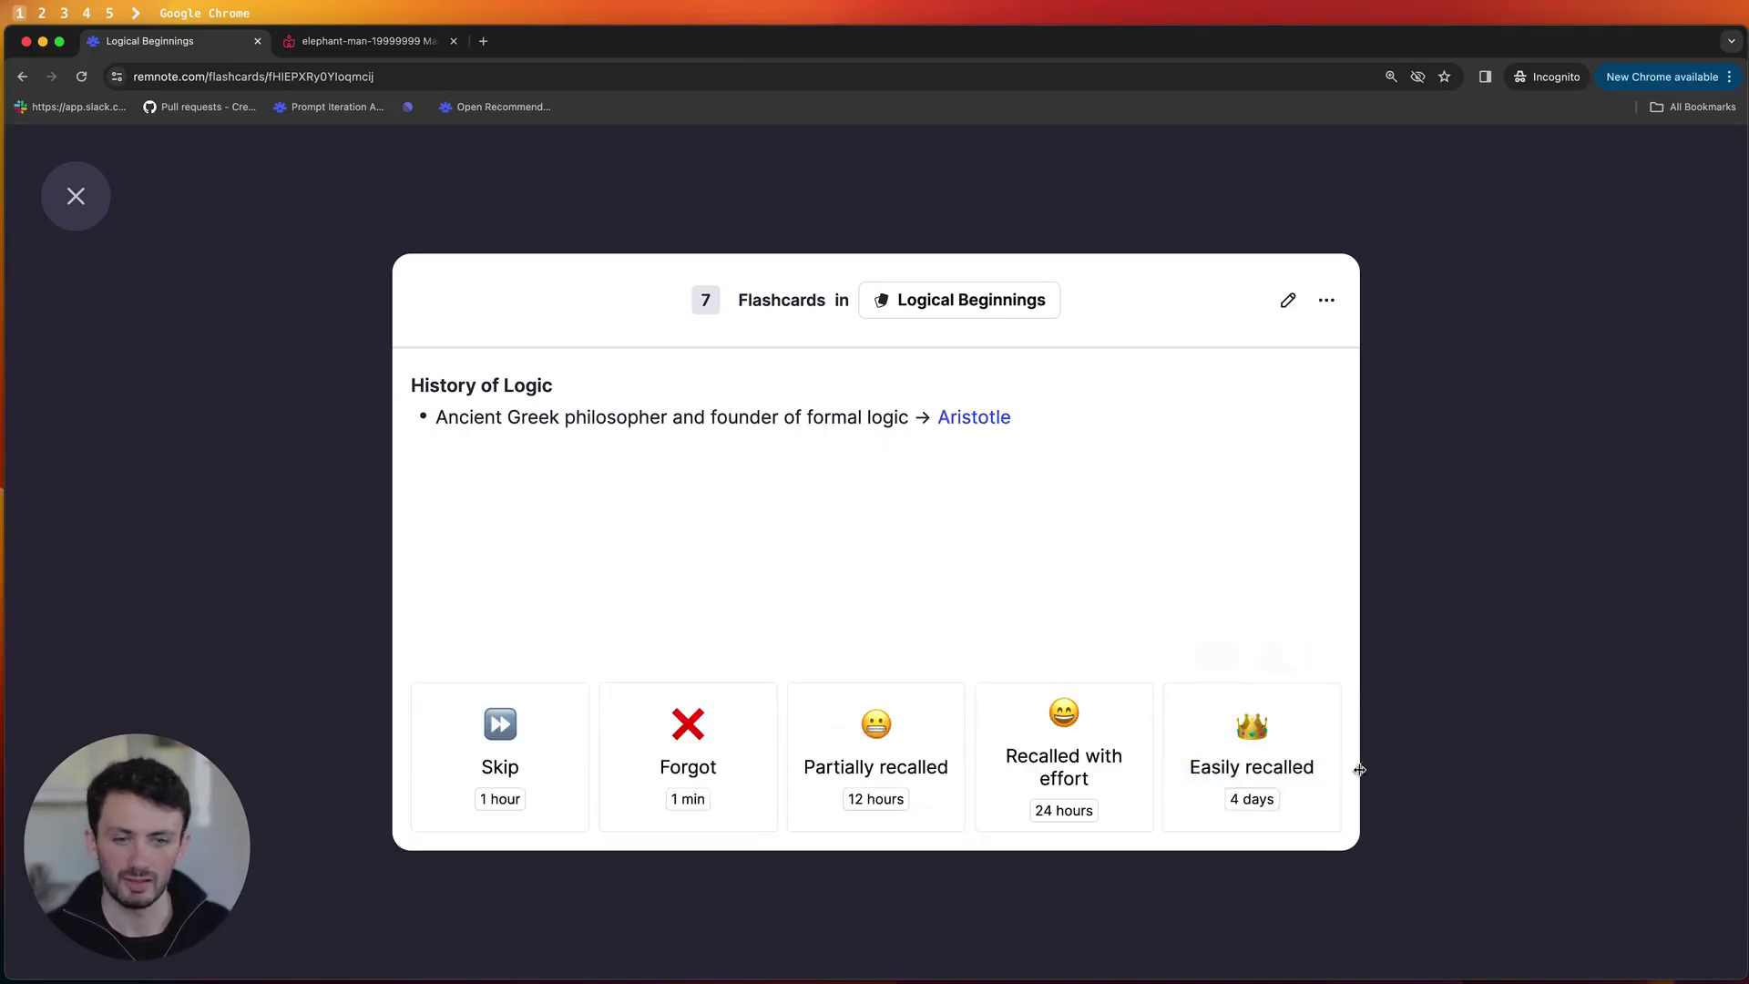
{"action": "left_click", "coordinate": [1262, 761]}
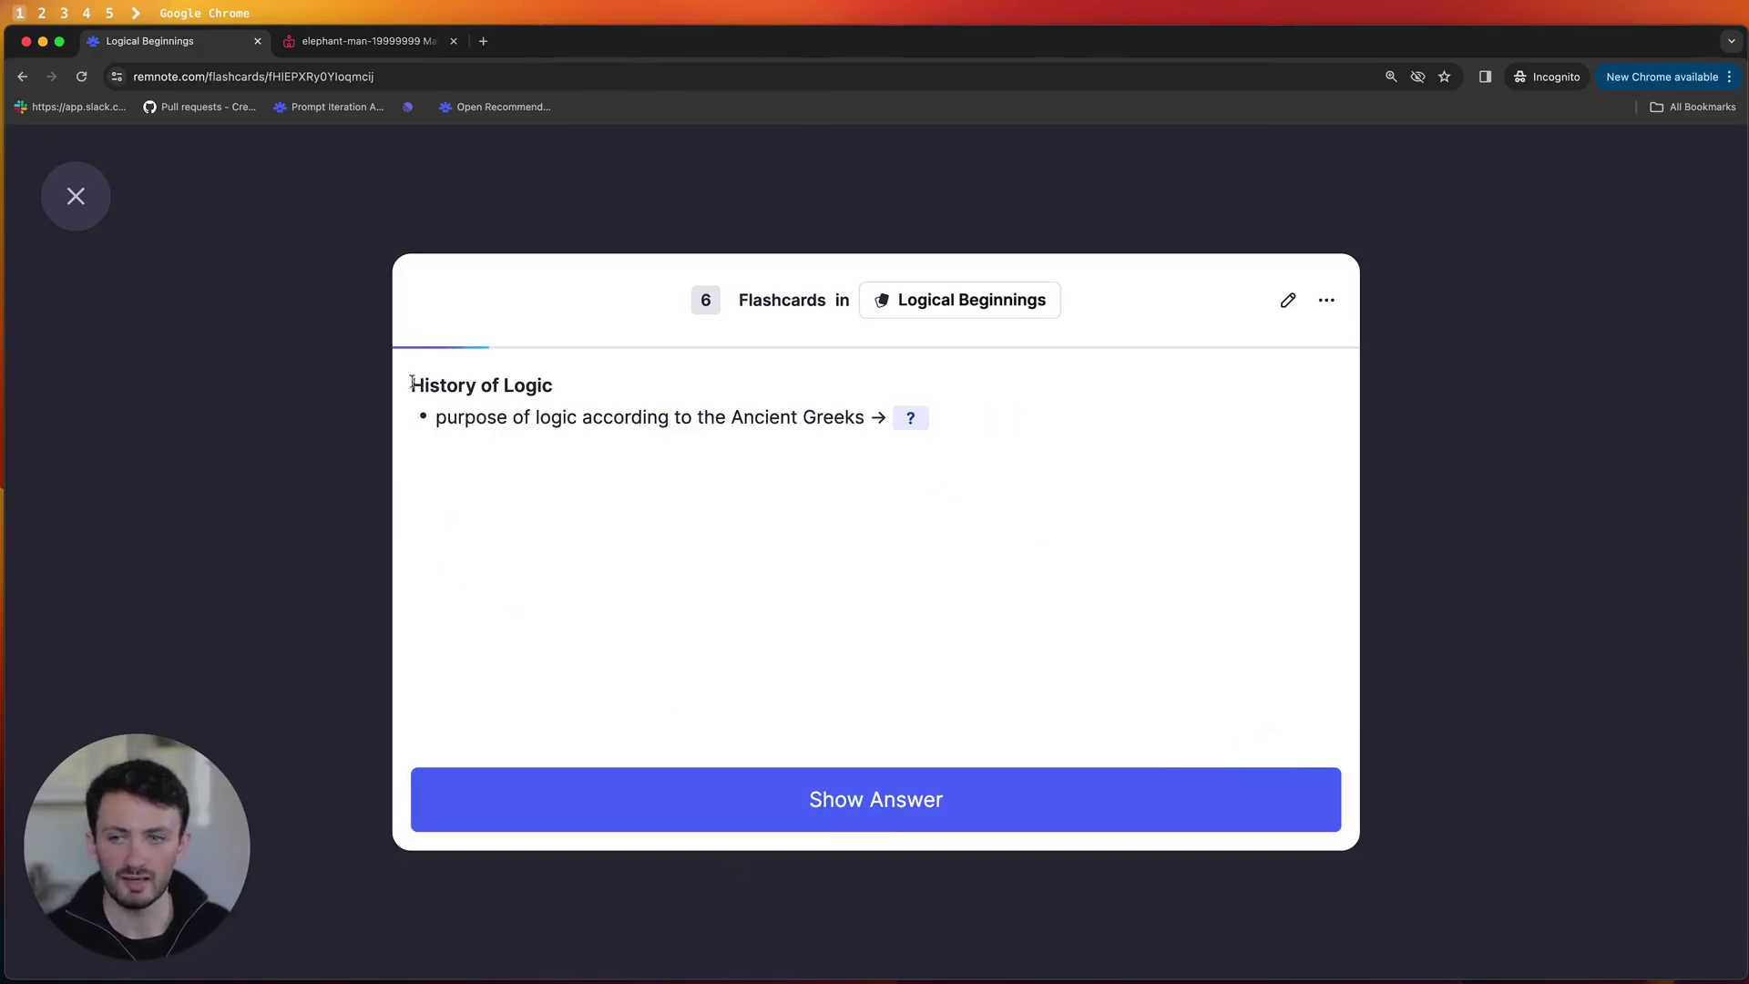
{"action": "left_click", "coordinate": [982, 789]}
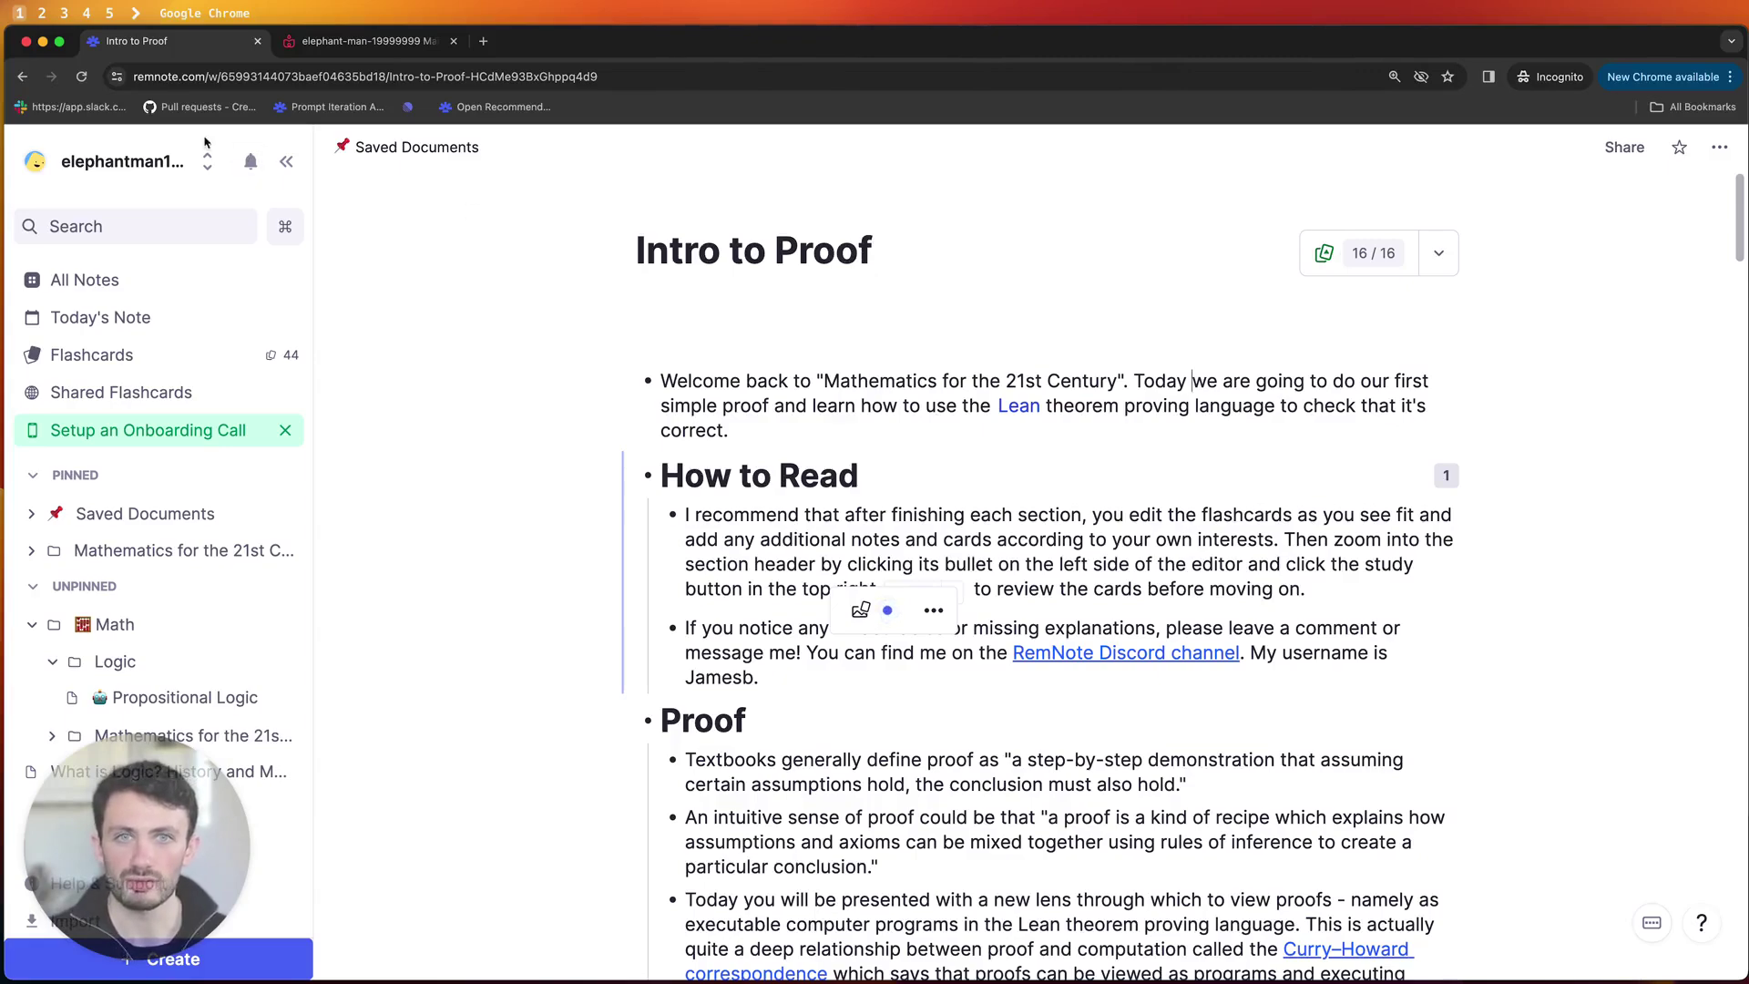
Search plugins for 'lean', install and authorize Lean Theorem Prover 0.0.5, then close Settings.
{"action": "left_click", "coordinate": [132, 157]}
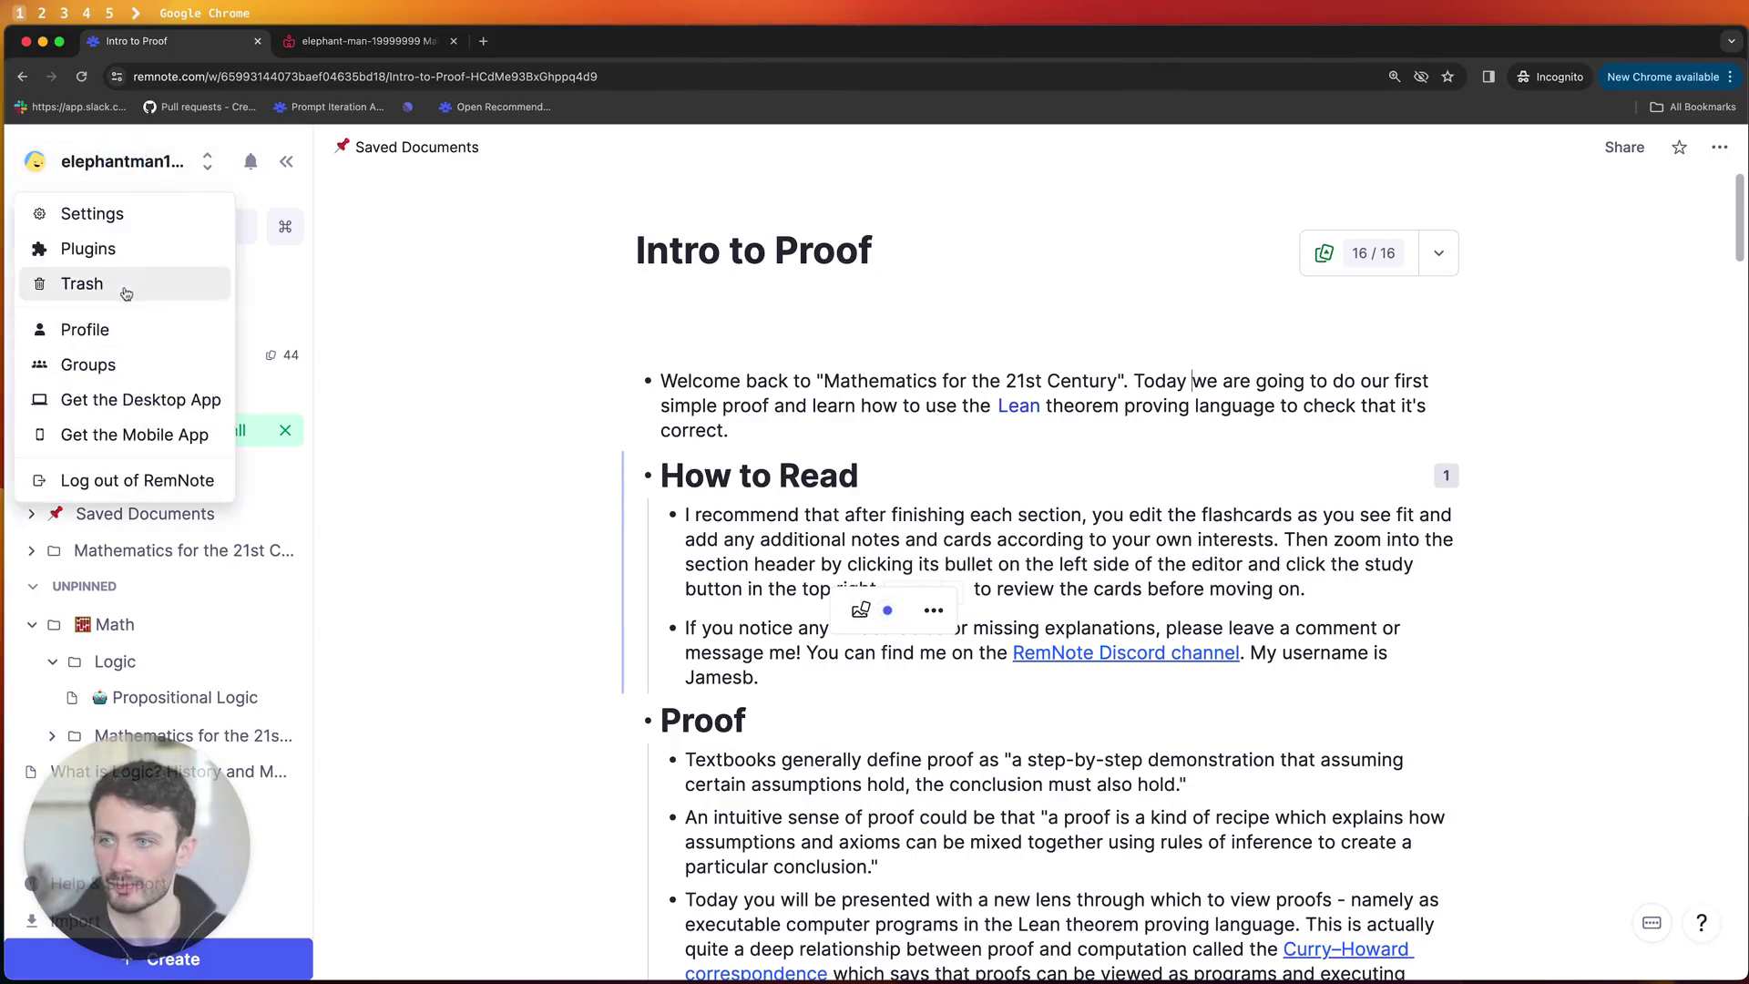
{"action": "left_click", "coordinate": [107, 248]}
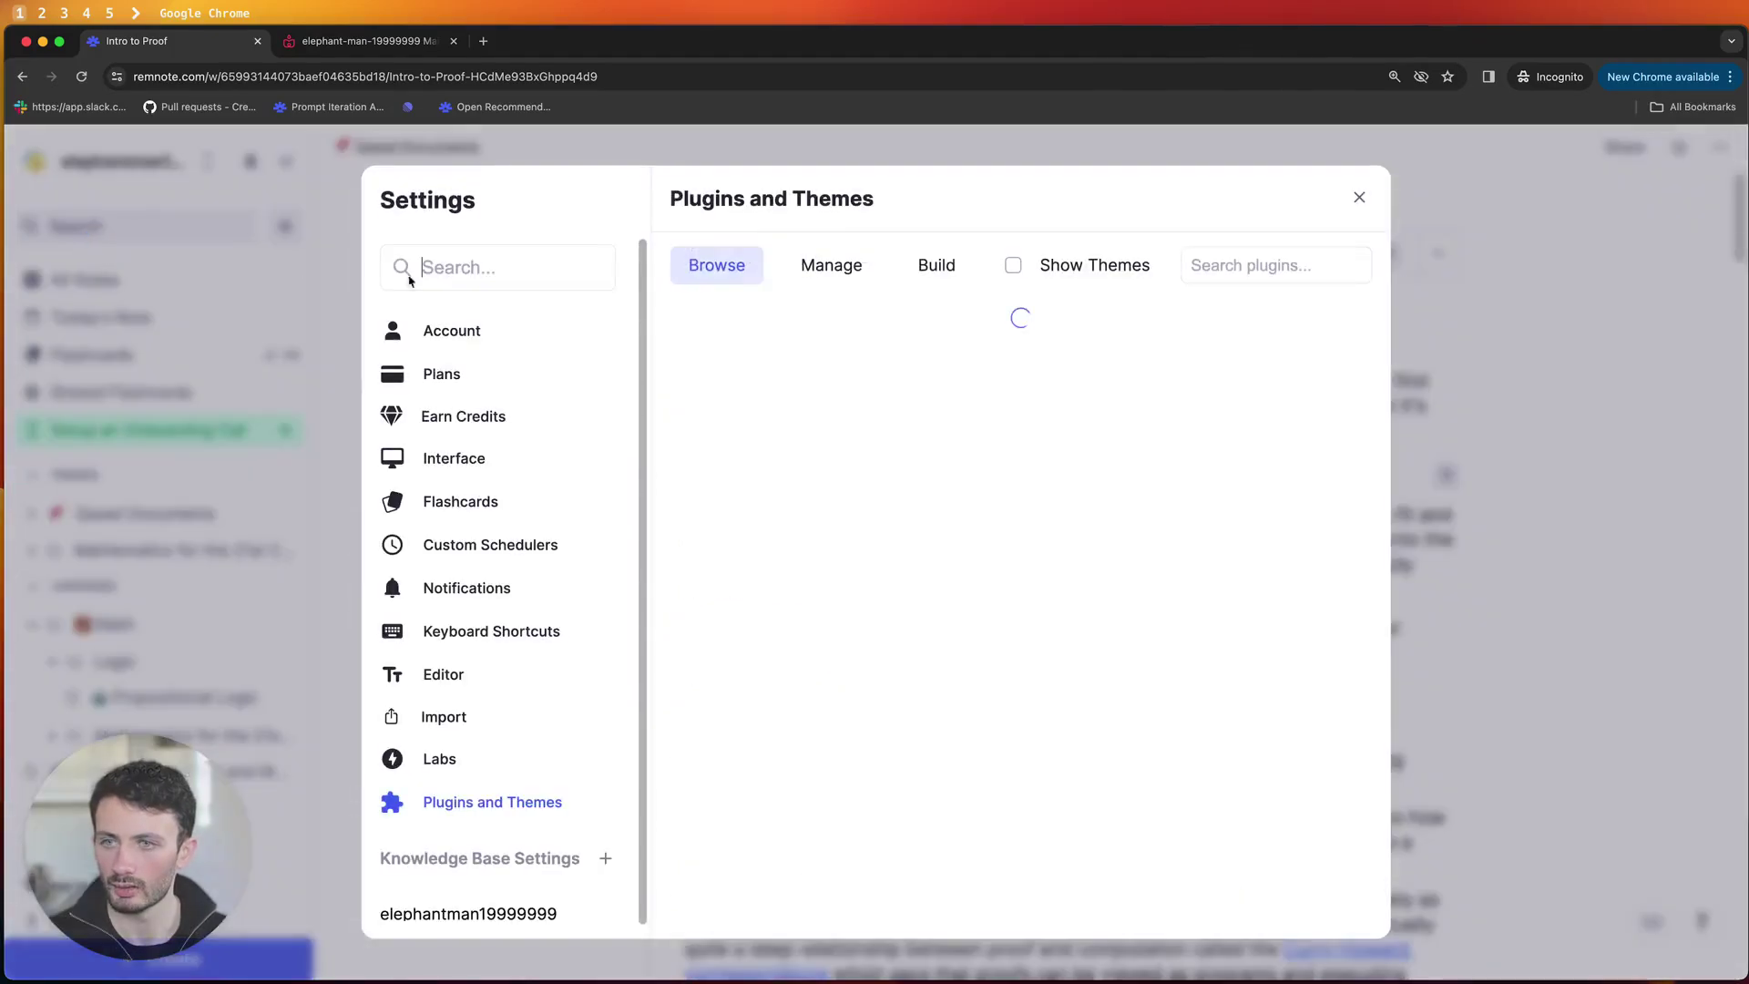
{"action": "left_click", "coordinate": [1223, 265]}
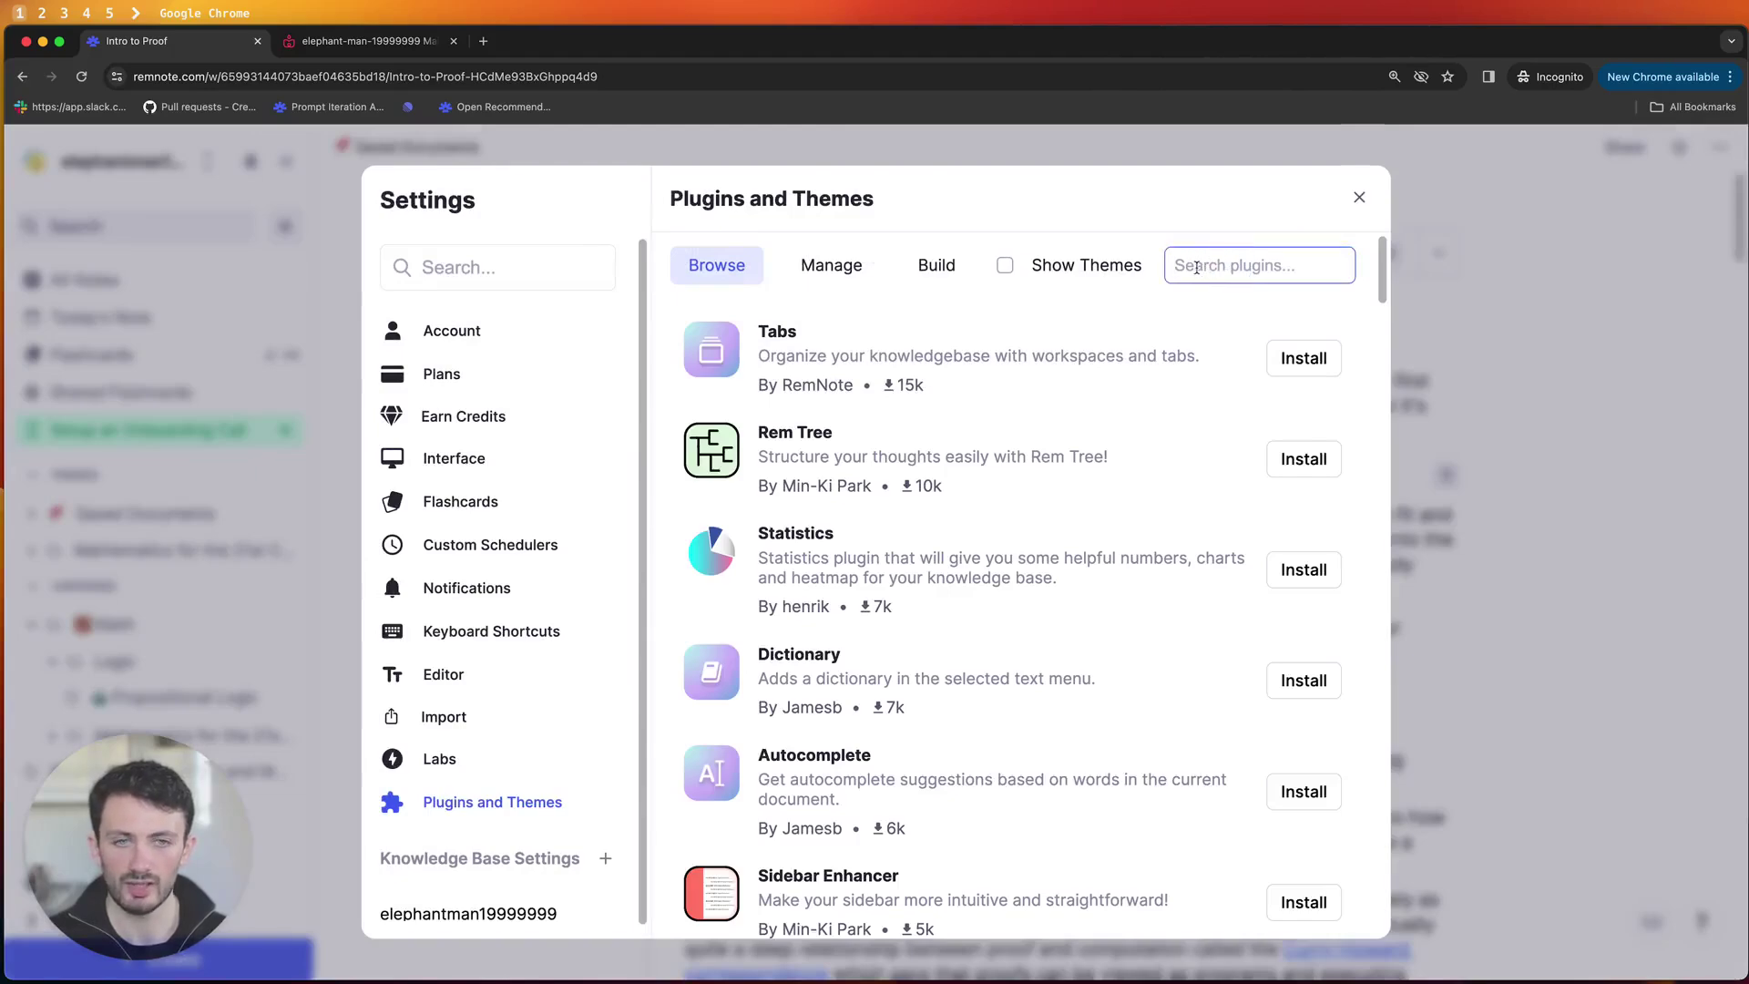
{"action": "type", "text": "lean"}
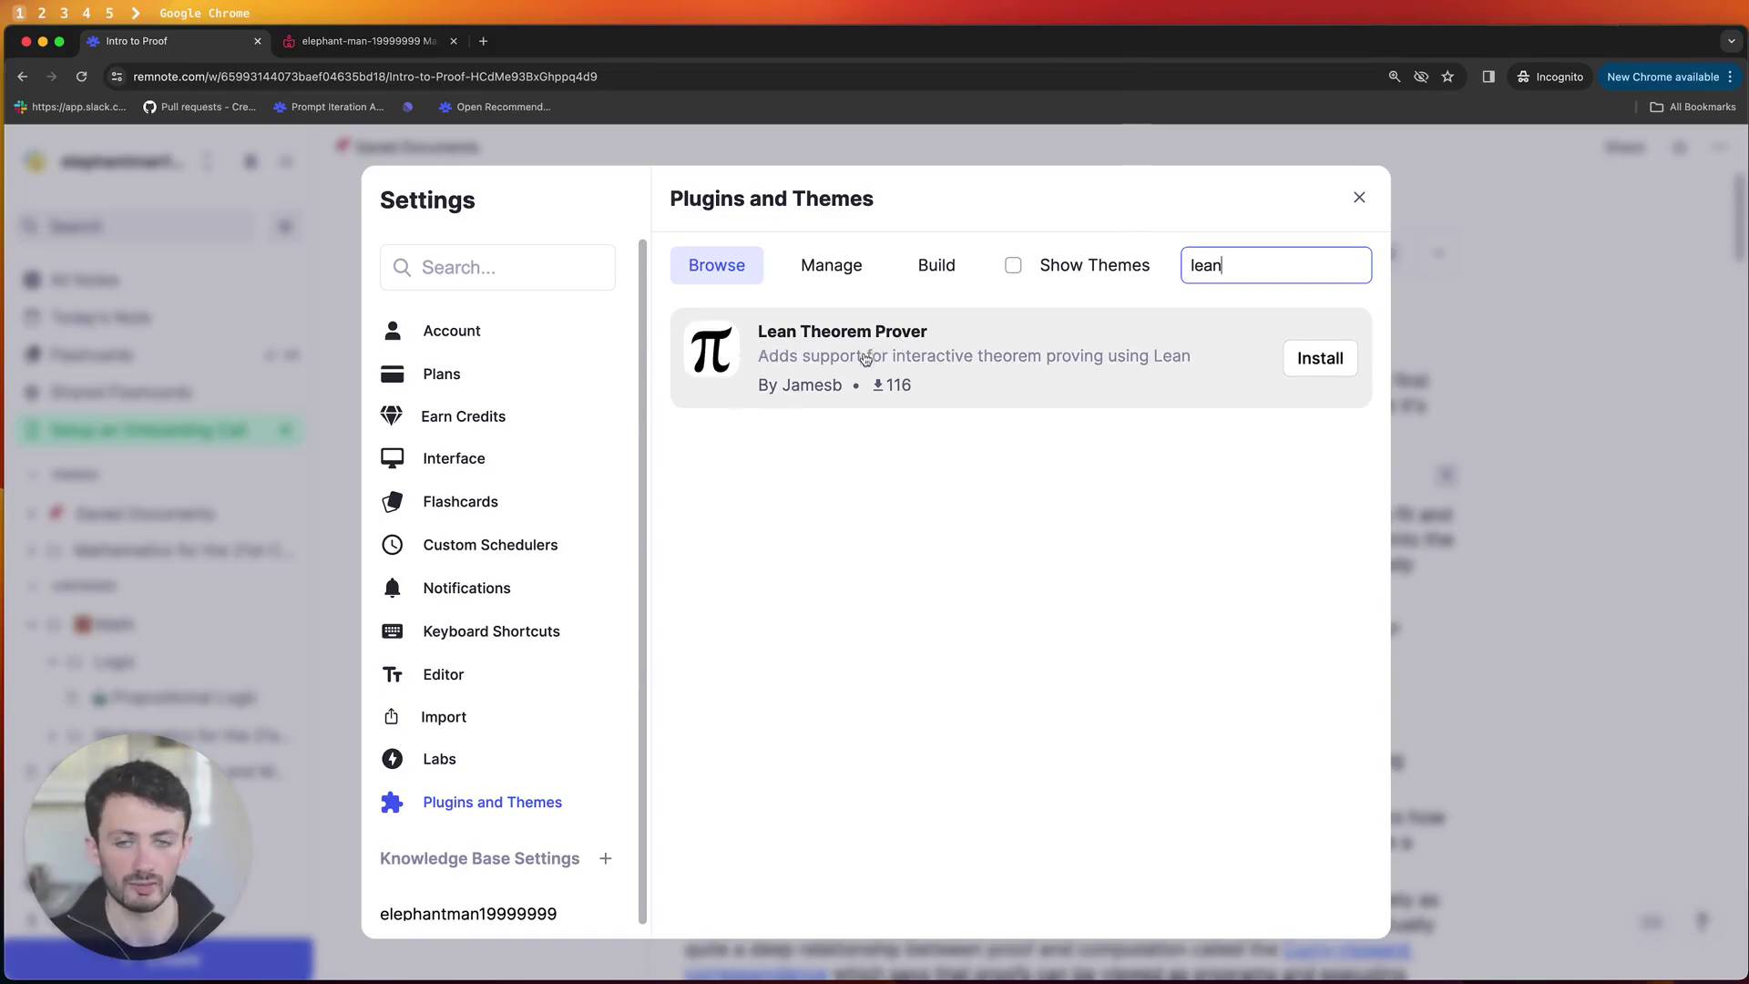
{"action": "left_click", "coordinate": [1317, 359]}
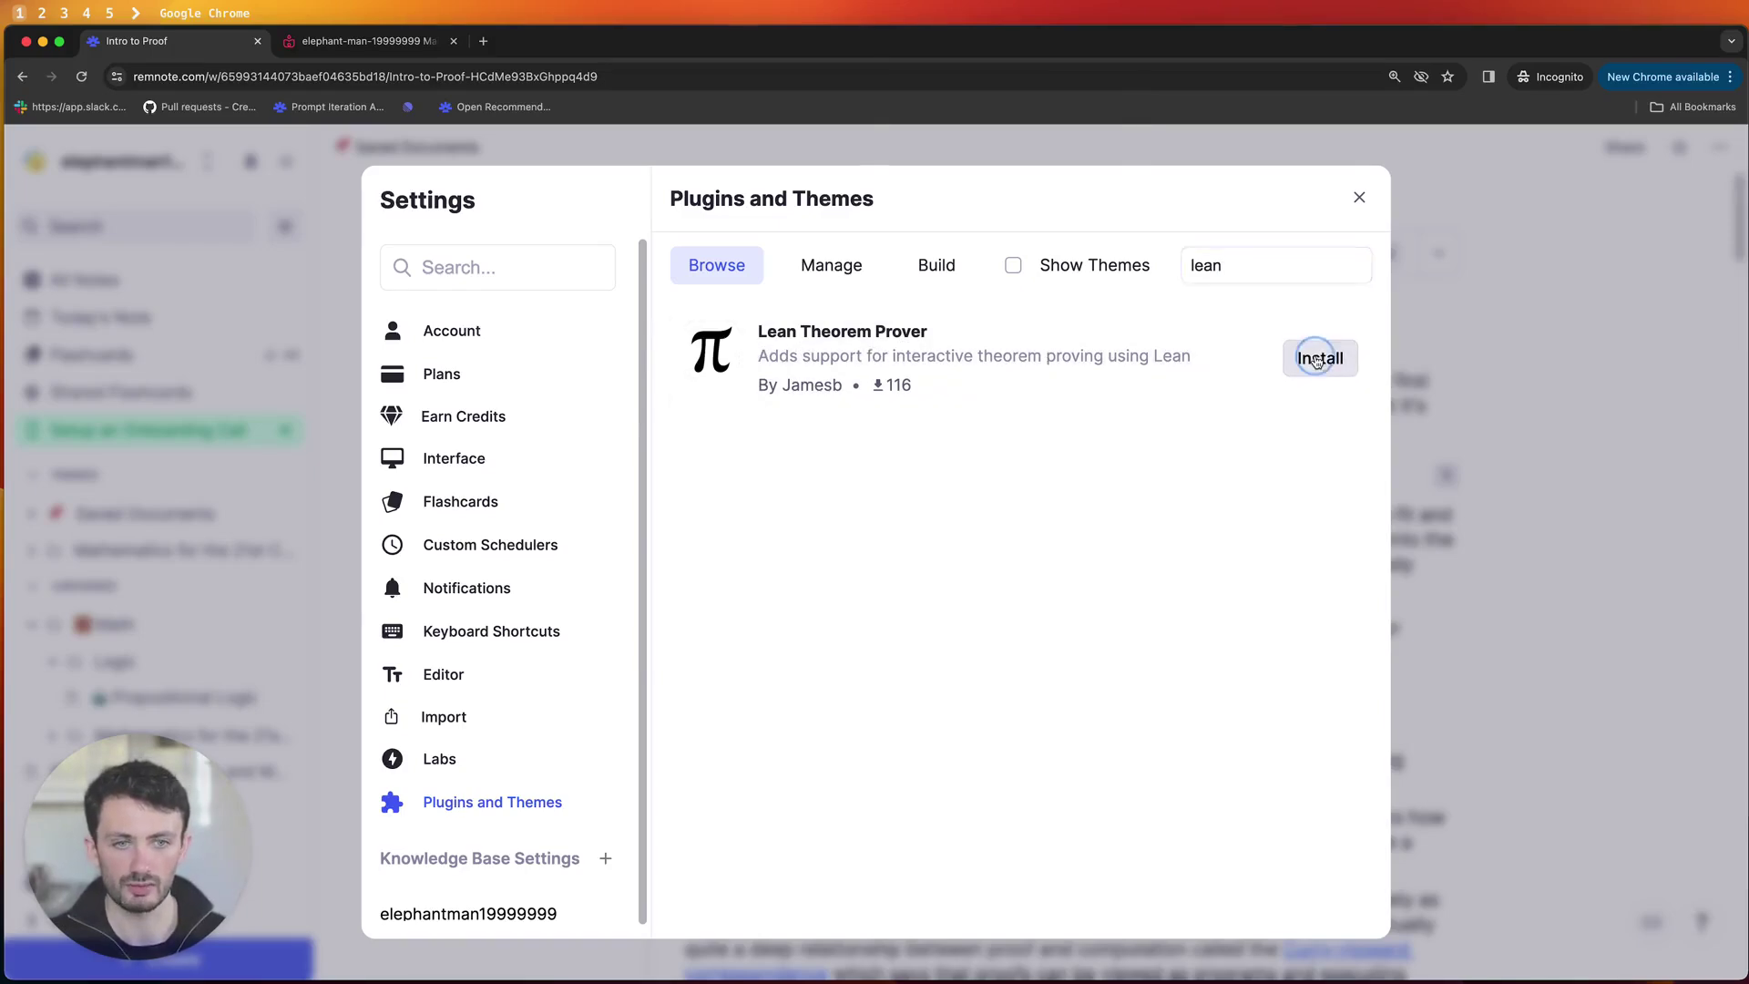
{"action": "left_click", "coordinate": [872, 518]}
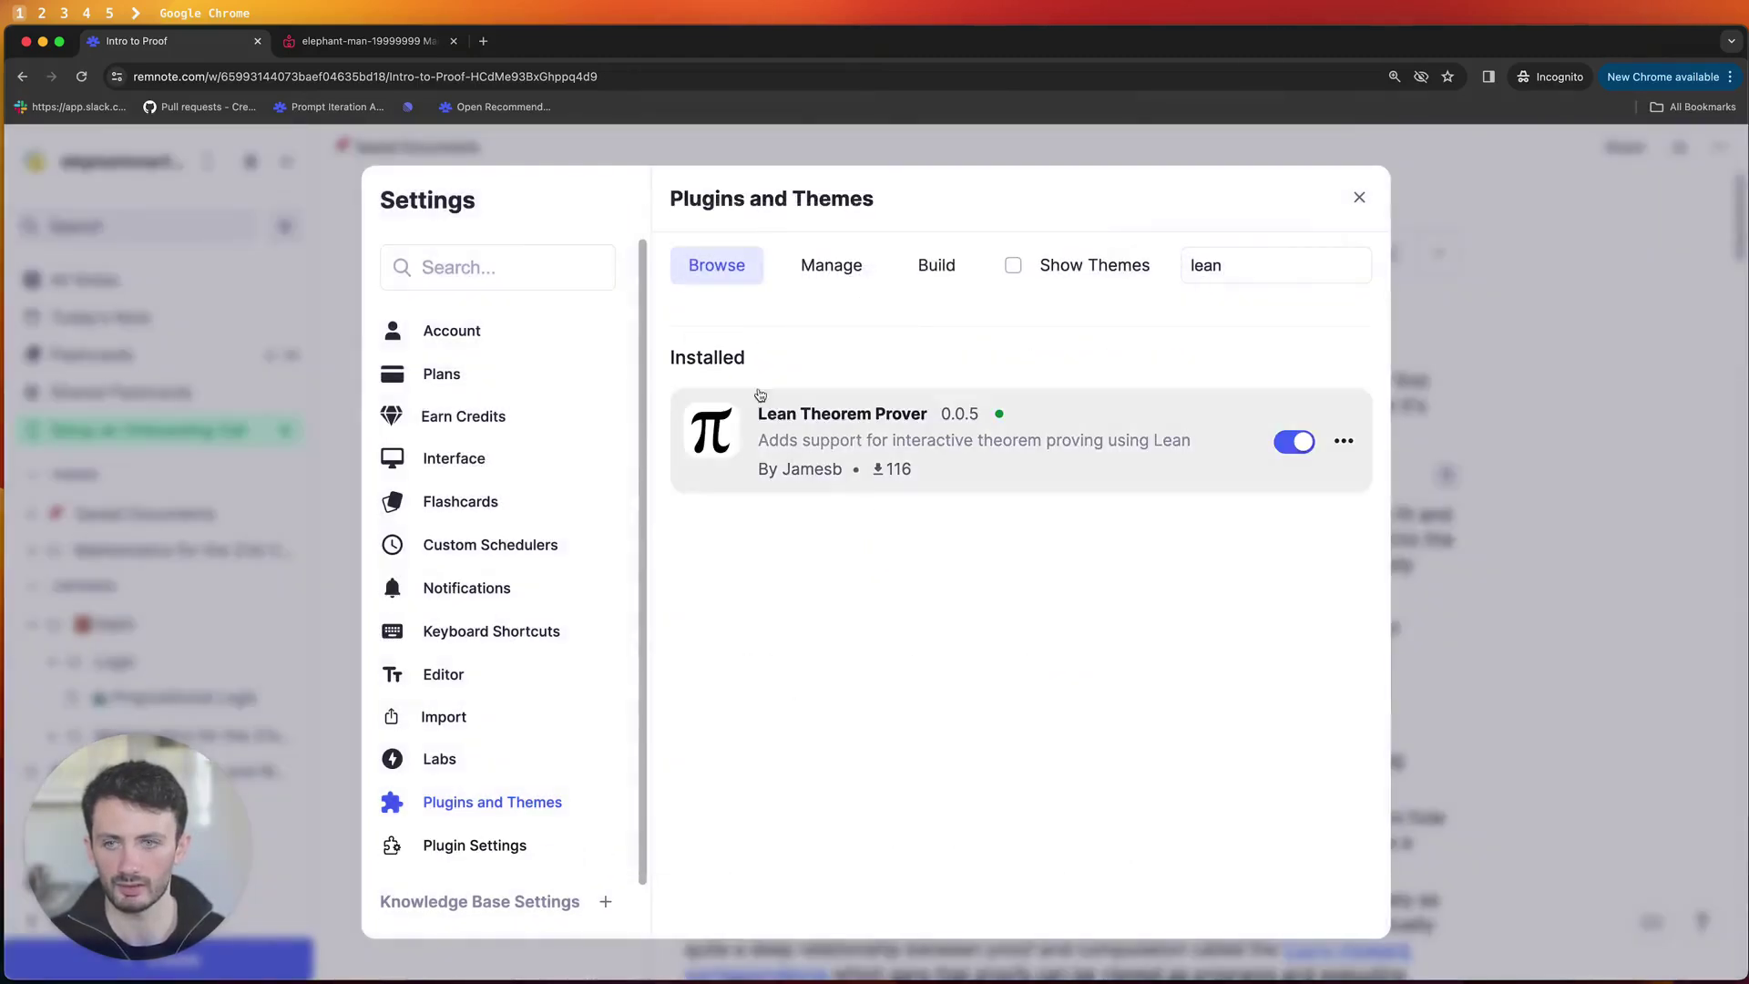
{"action": "left_click", "coordinate": [1358, 198]}
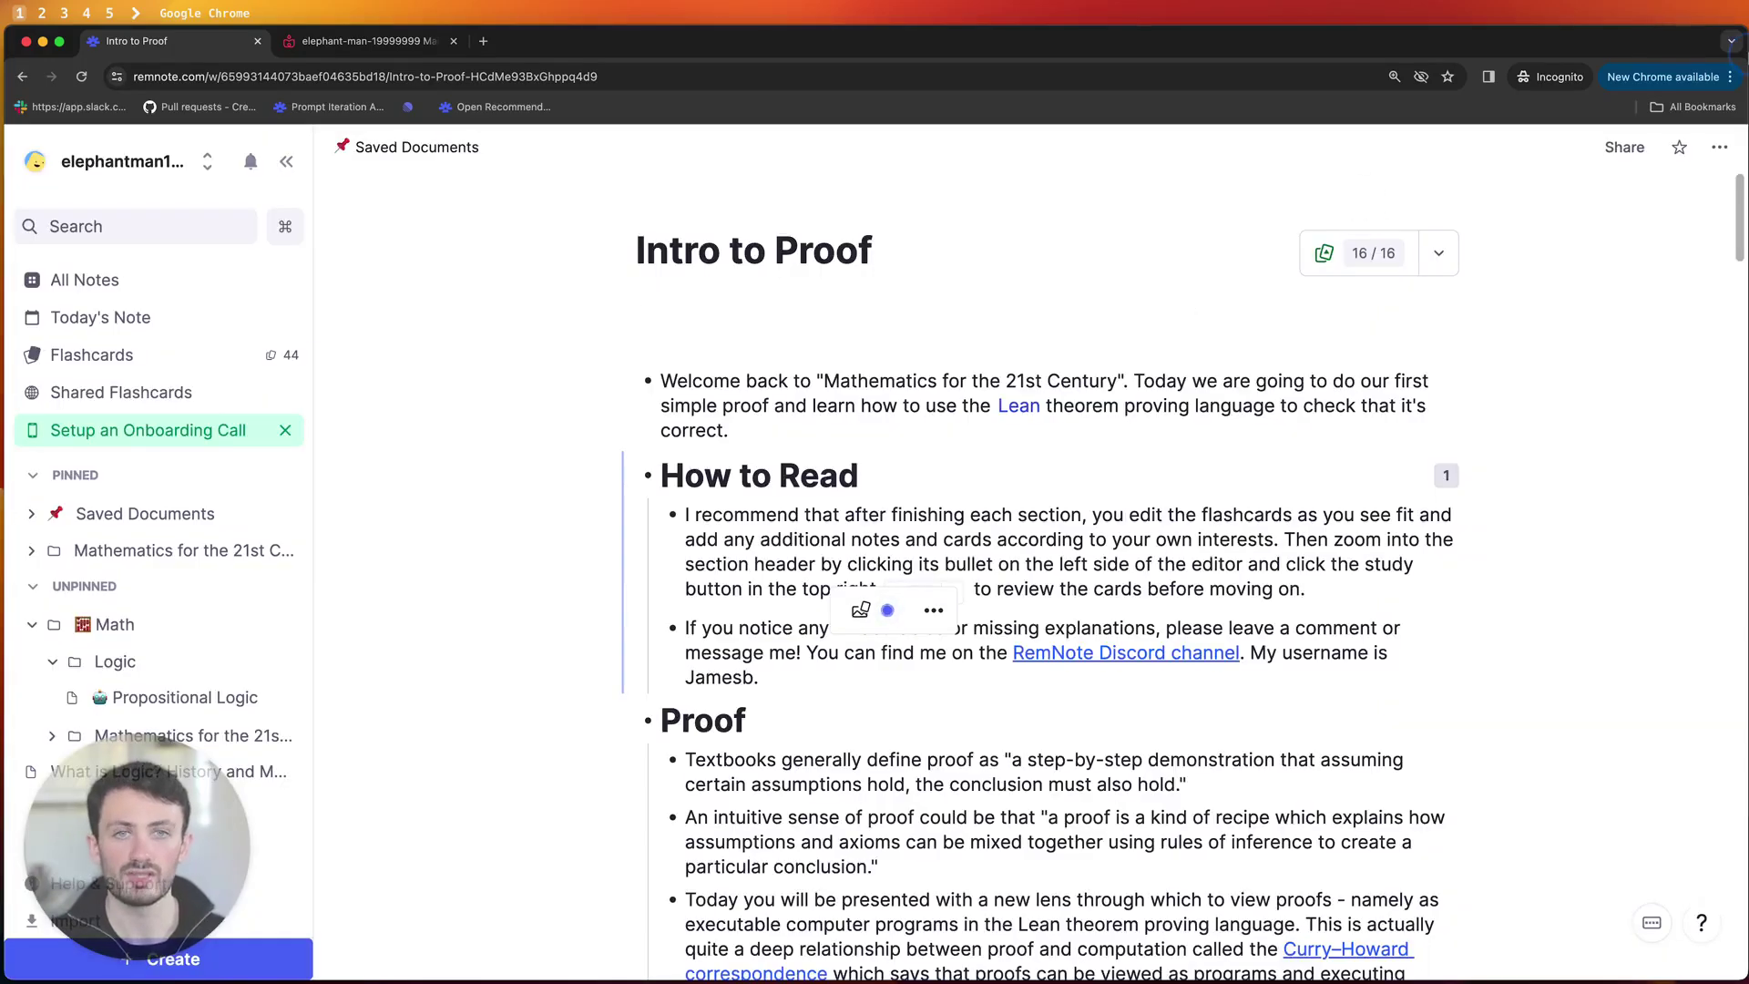
Scroll to 'Checking Our Proof In Lean' and open the A ∧ B ⟹ B ∧ A rem in the Lean editor.
{"action": "left_click_drag", "start_coordinate": [1738, 219], "coordinate": [1728, 767]}
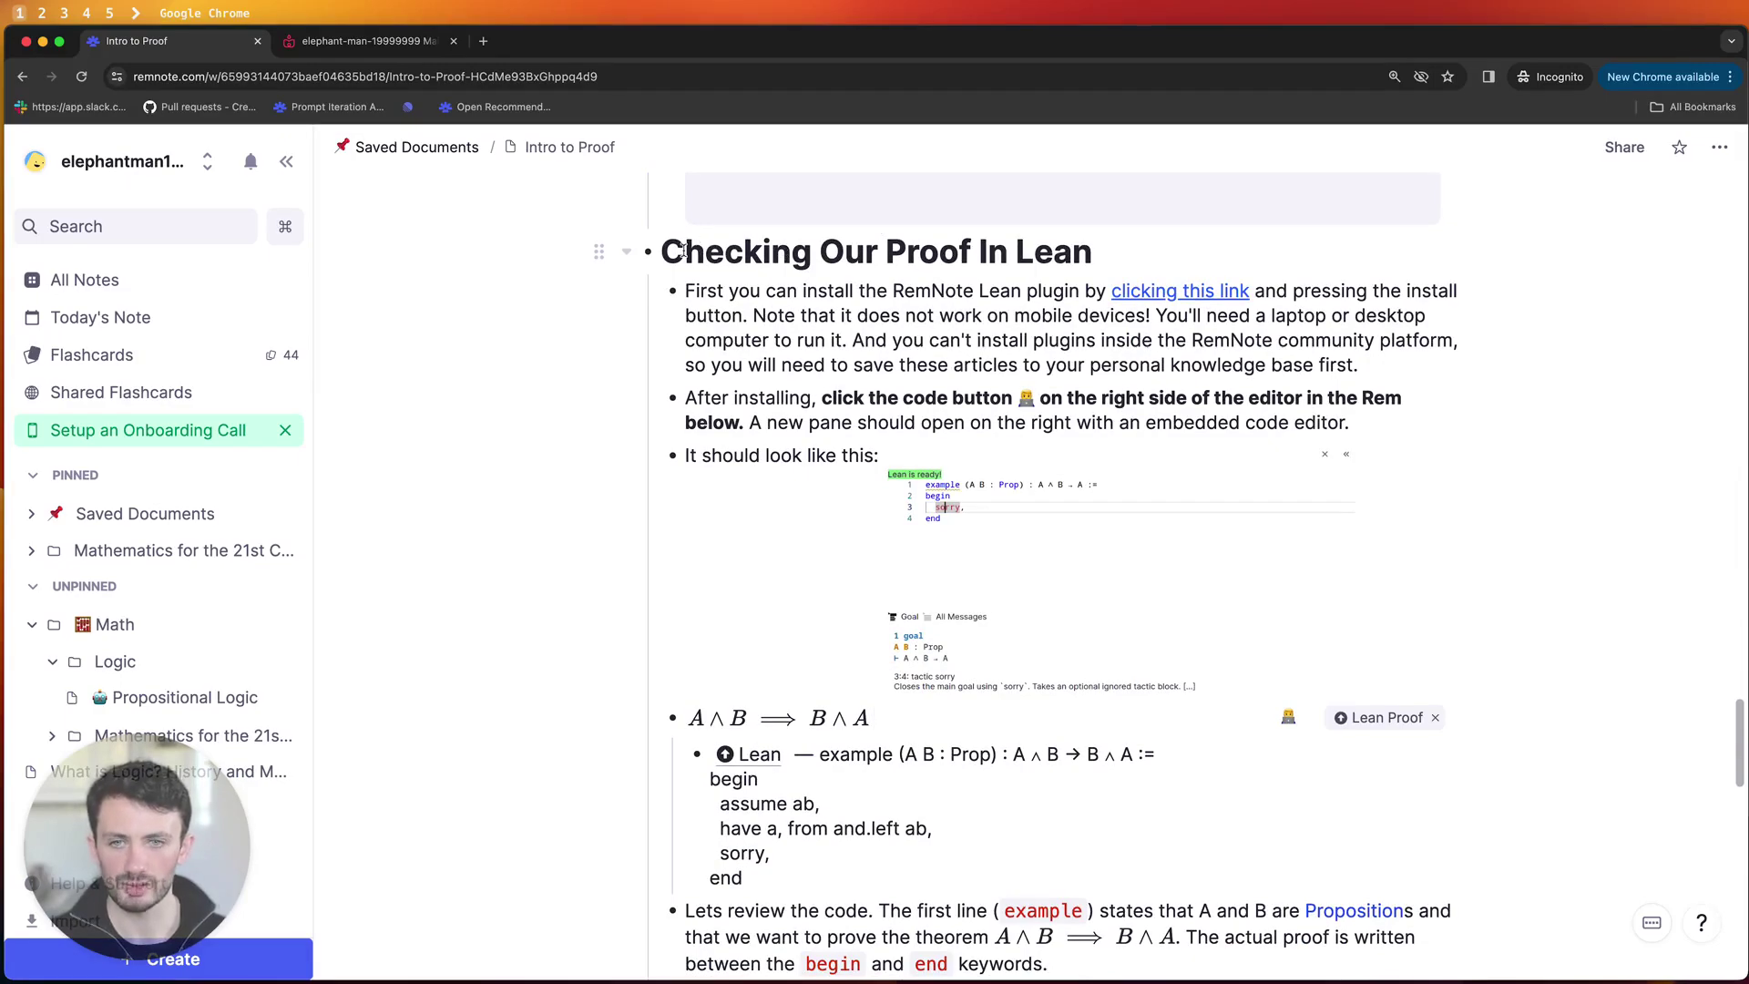
{"action": "scroll", "coordinate": [855, 625], "scroll_direction": "down", "scroll_amount": 5}
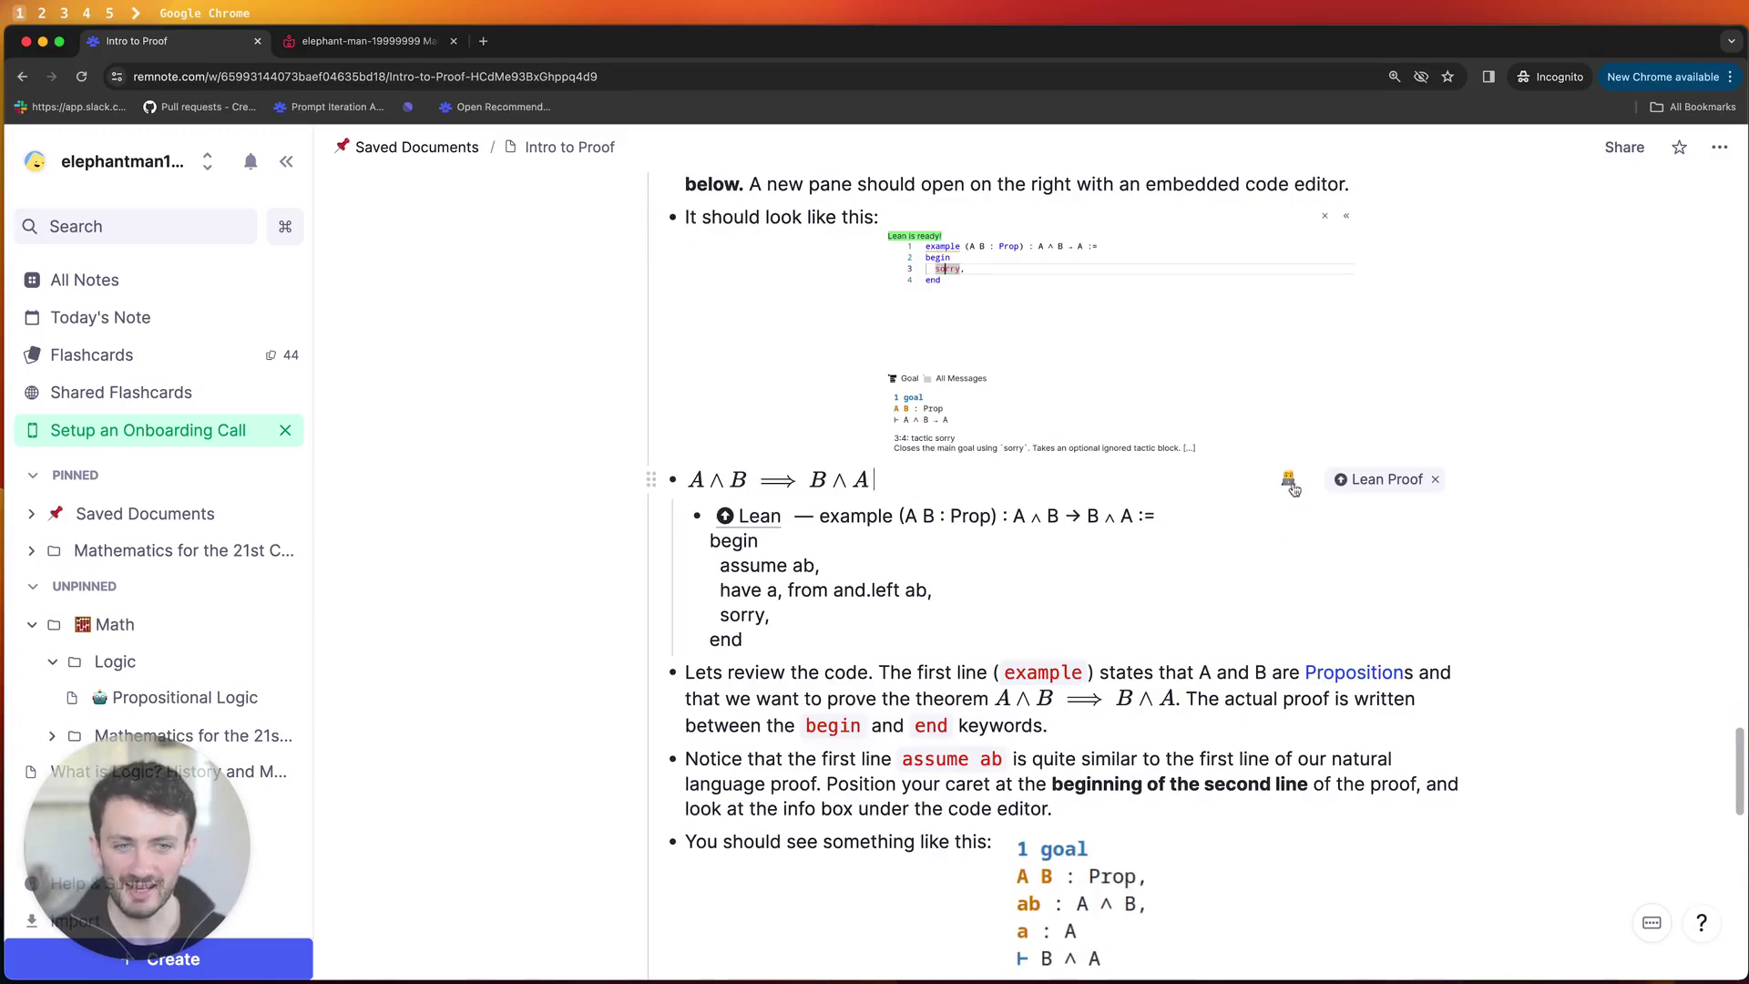
{"action": "left_click", "coordinate": [940, 499]}
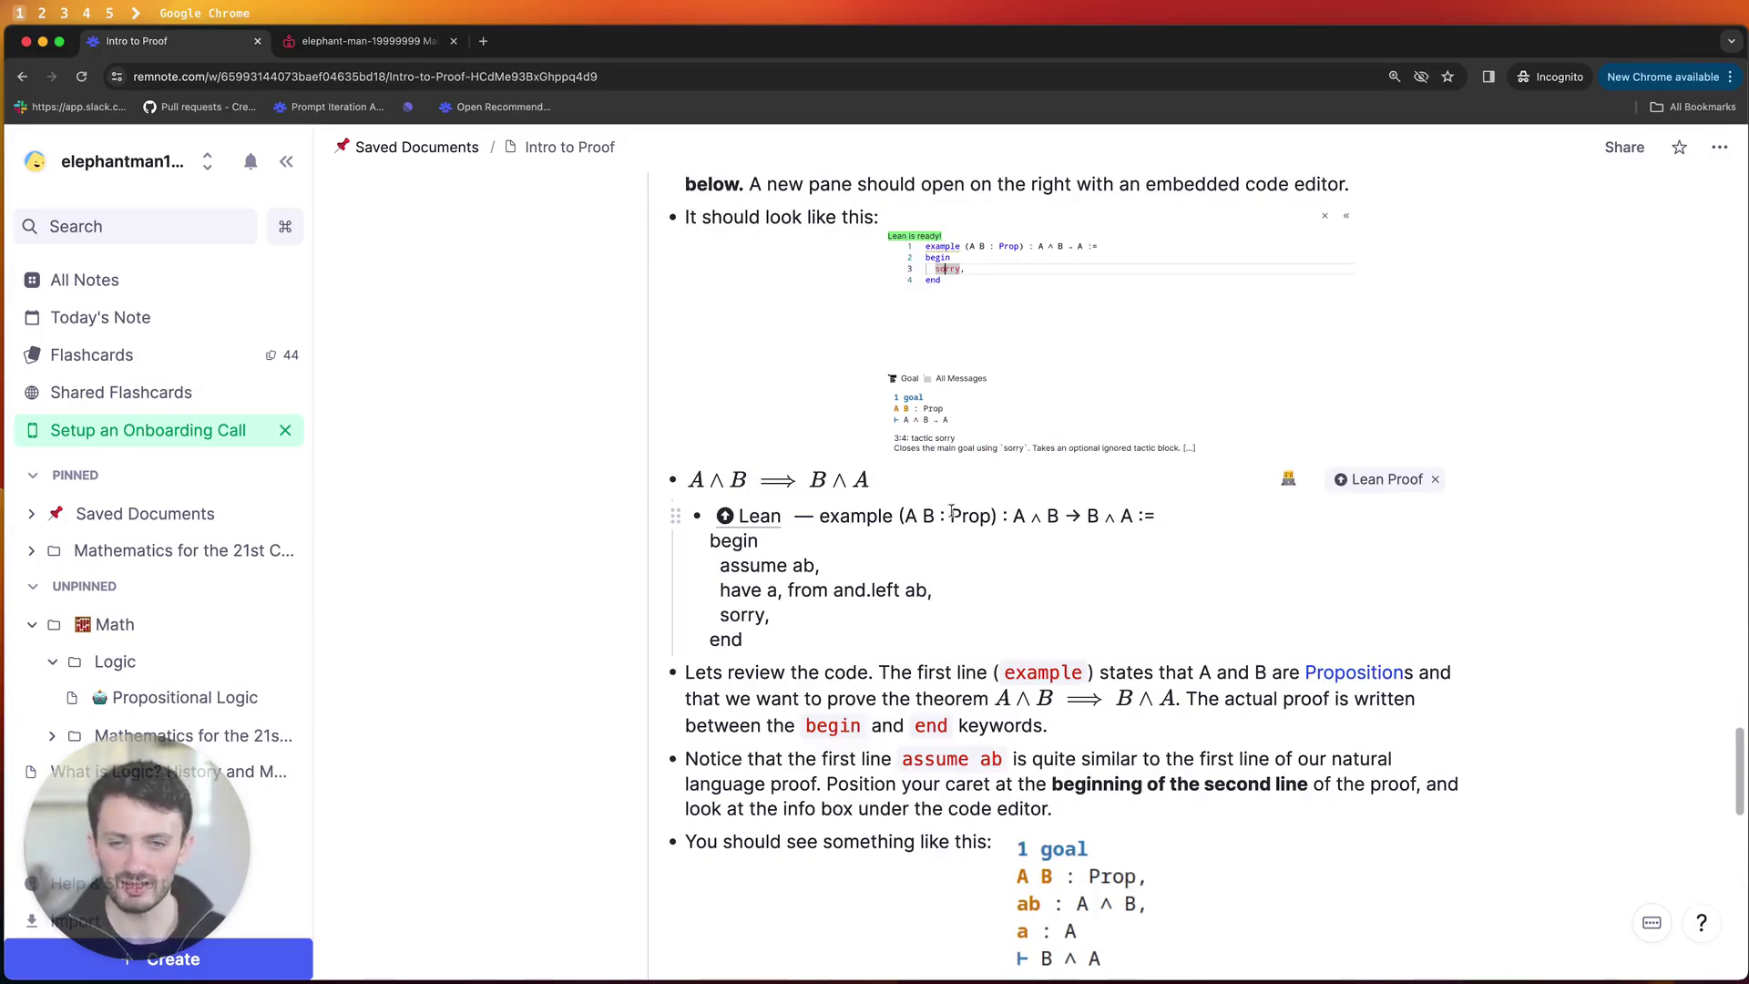
{"action": "left_click", "coordinate": [1288, 481]}
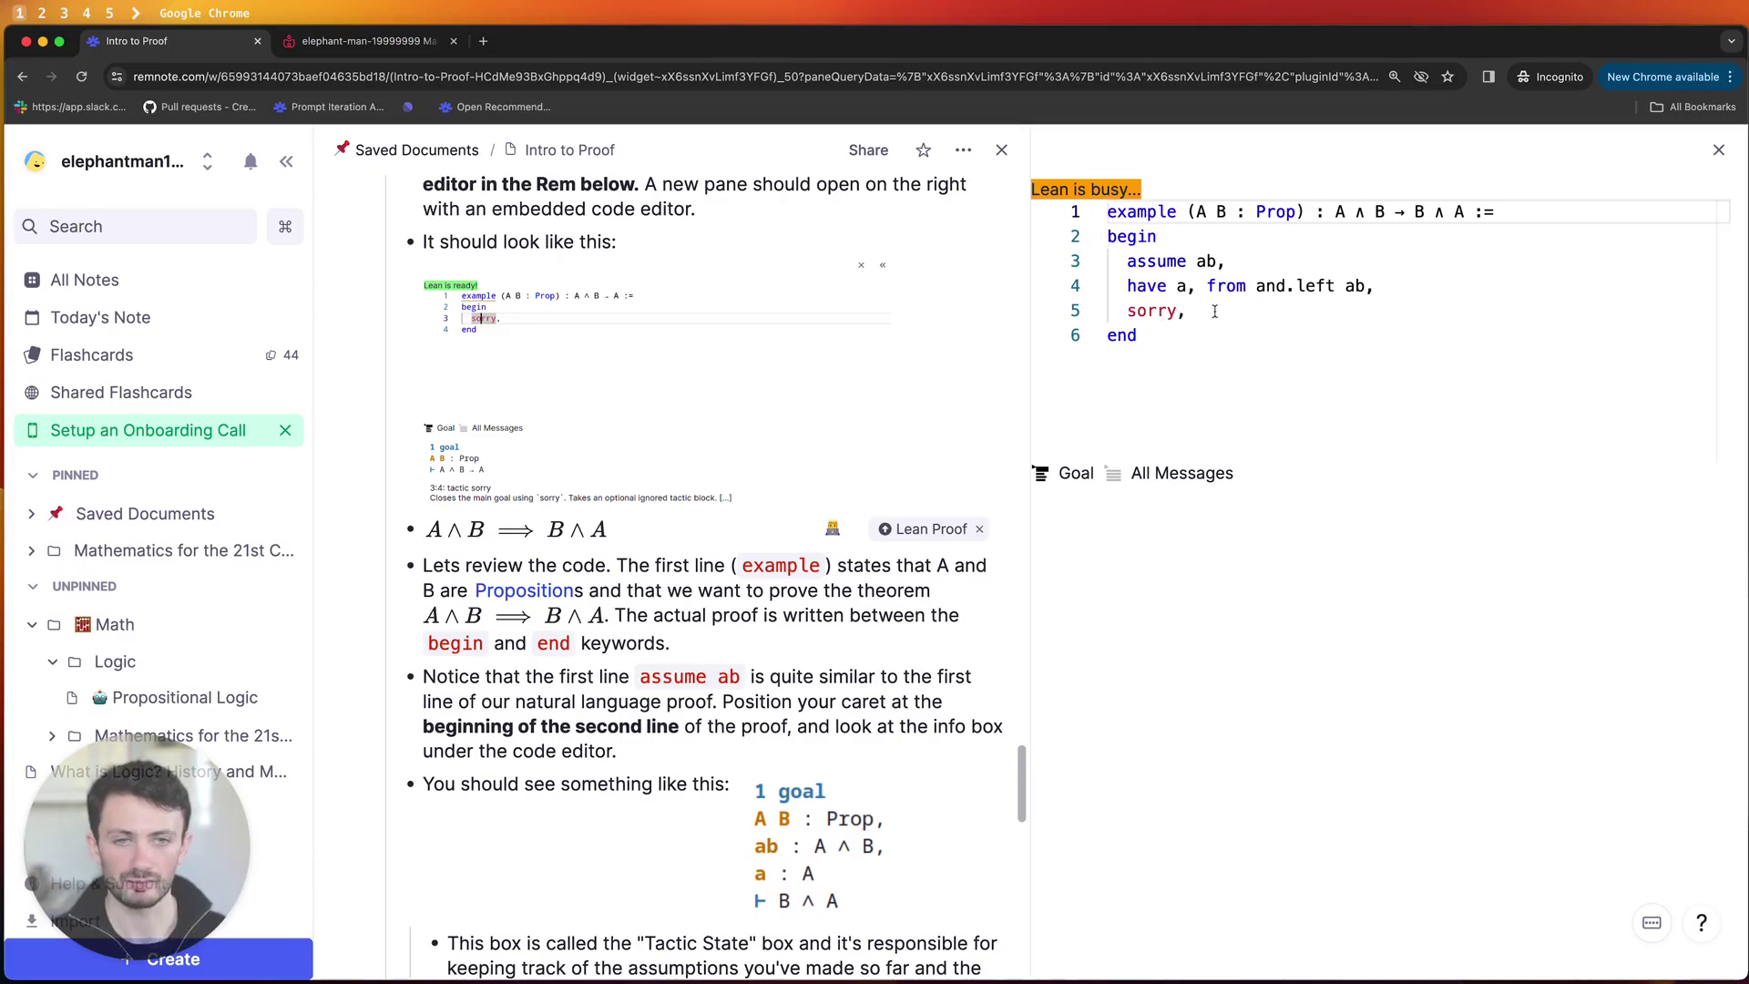
Replace line 5's sorry with 'have b, from and.right ab,' followed by 'exact and.intro a b,'.
{"action": "left_click", "coordinate": [1216, 312]}
{"action": "key", "text": "BackSpace"}
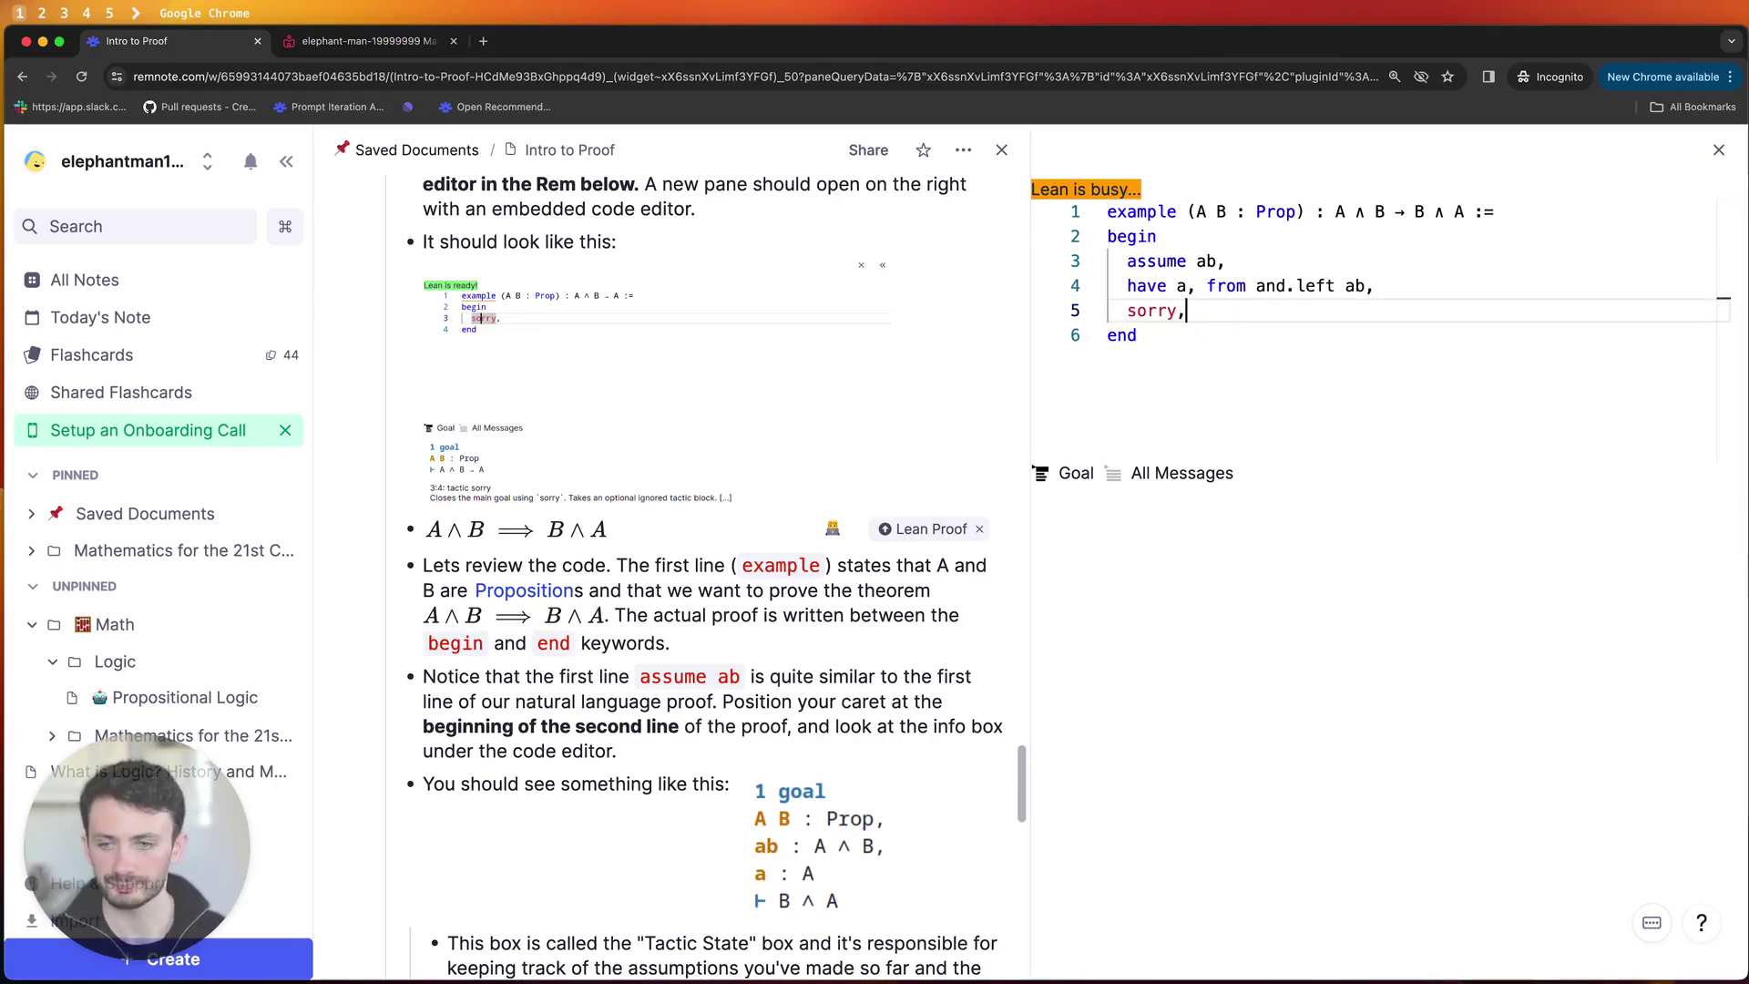
{"action": "scroll", "coordinate": [693, 490], "scroll_direction": "down", "scroll_amount": 2}
{"action": "scroll", "coordinate": [692, 490], "scroll_direction": "up", "scroll_amount": 2}
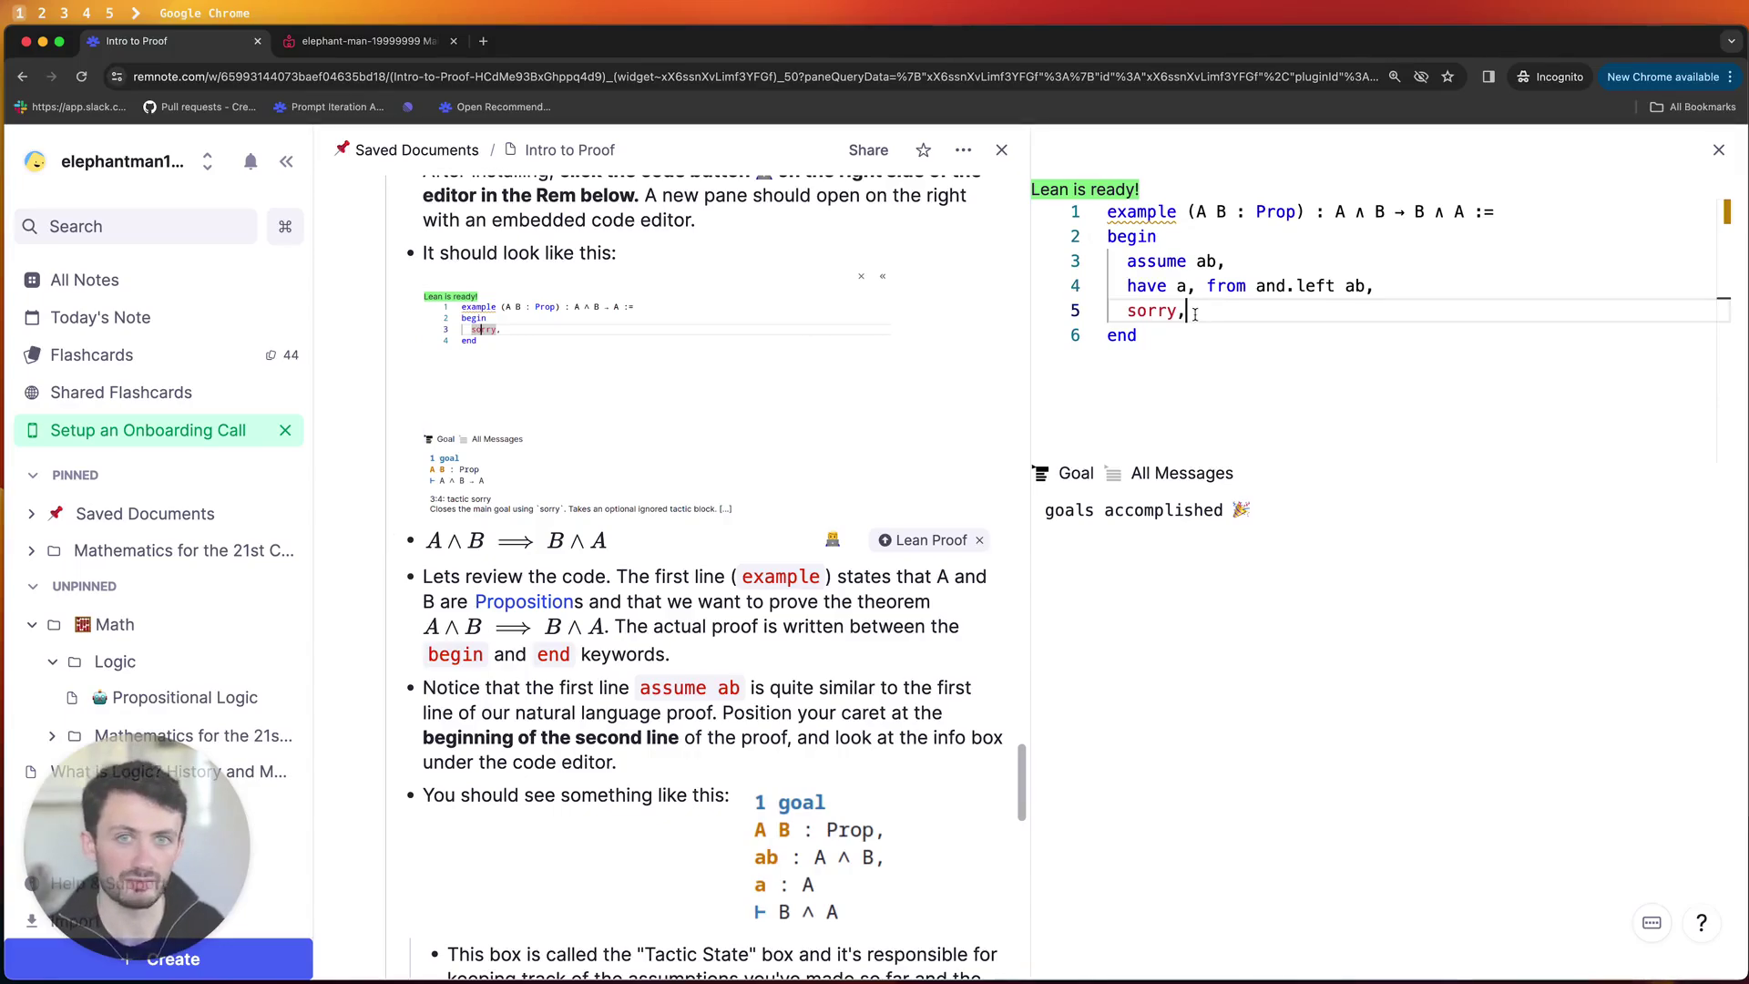
{"action": "key", "text": "BackSpace"}
{"action": "key", "text": "BackSpace"}
{"action": "key", "text": "BackSpace"}
{"action": "key", "text": "BackSpace"}
{"action": "key", "text": "BackSpace"}
{"action": "key", "text": "BackSpace"}
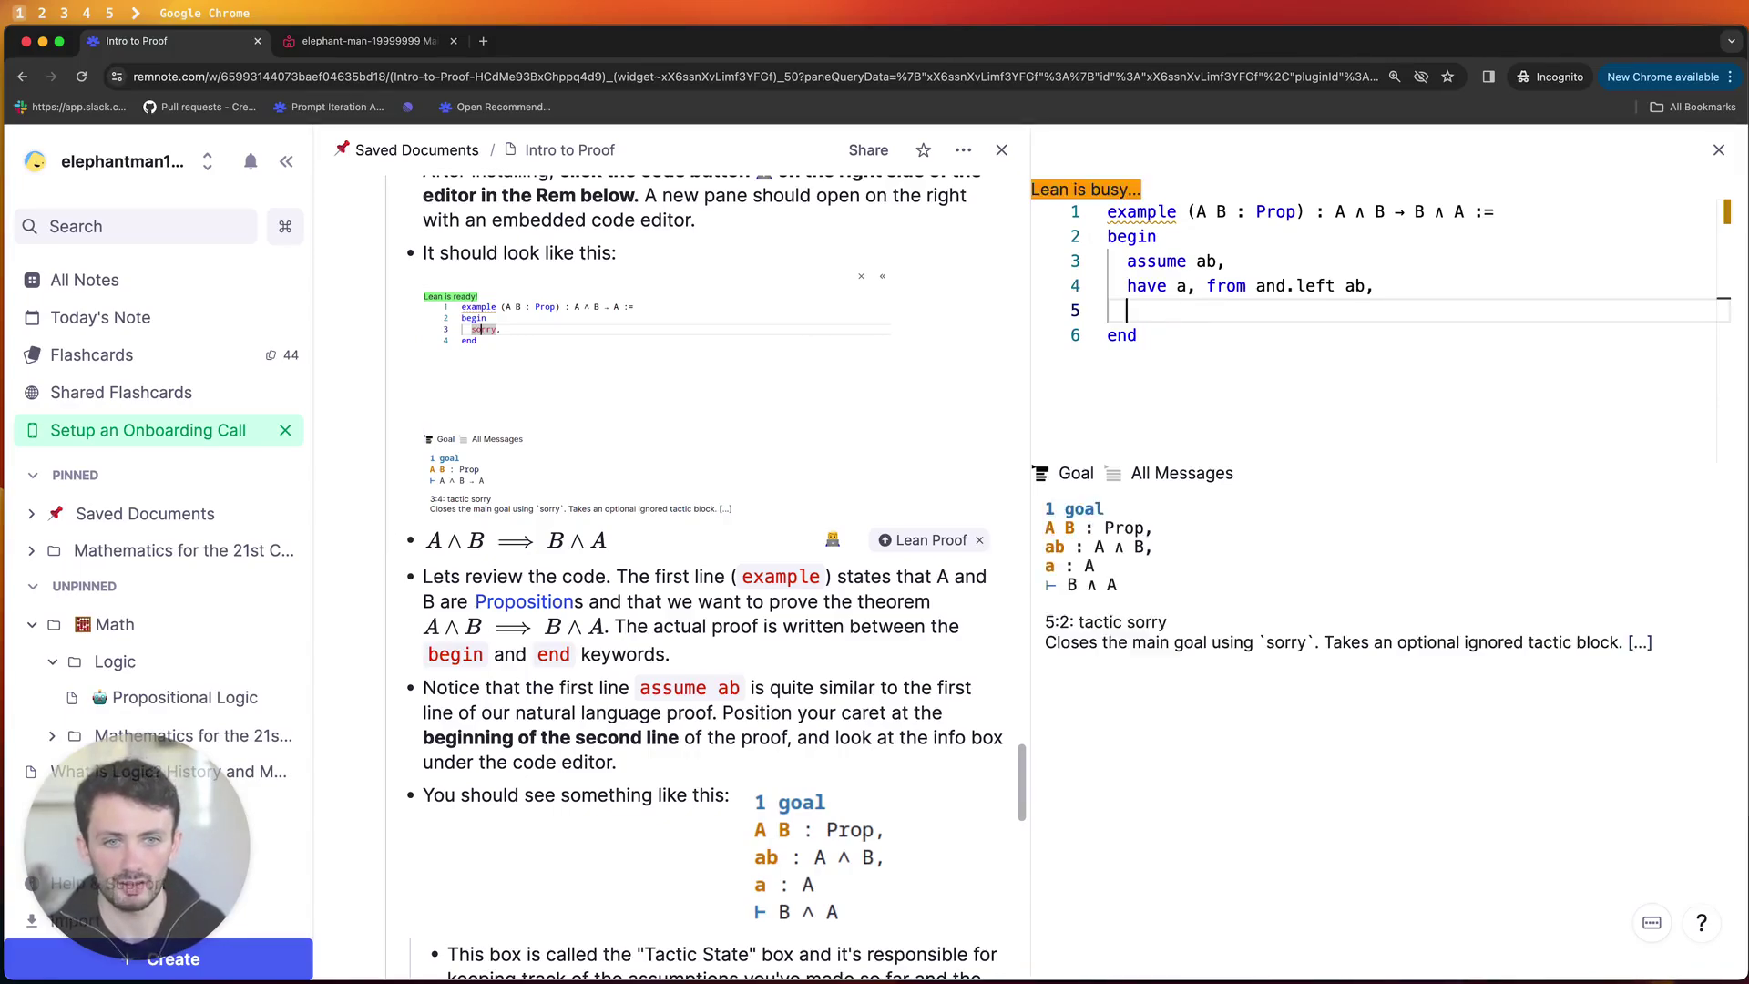
{"action": "type", "text": "have b"}
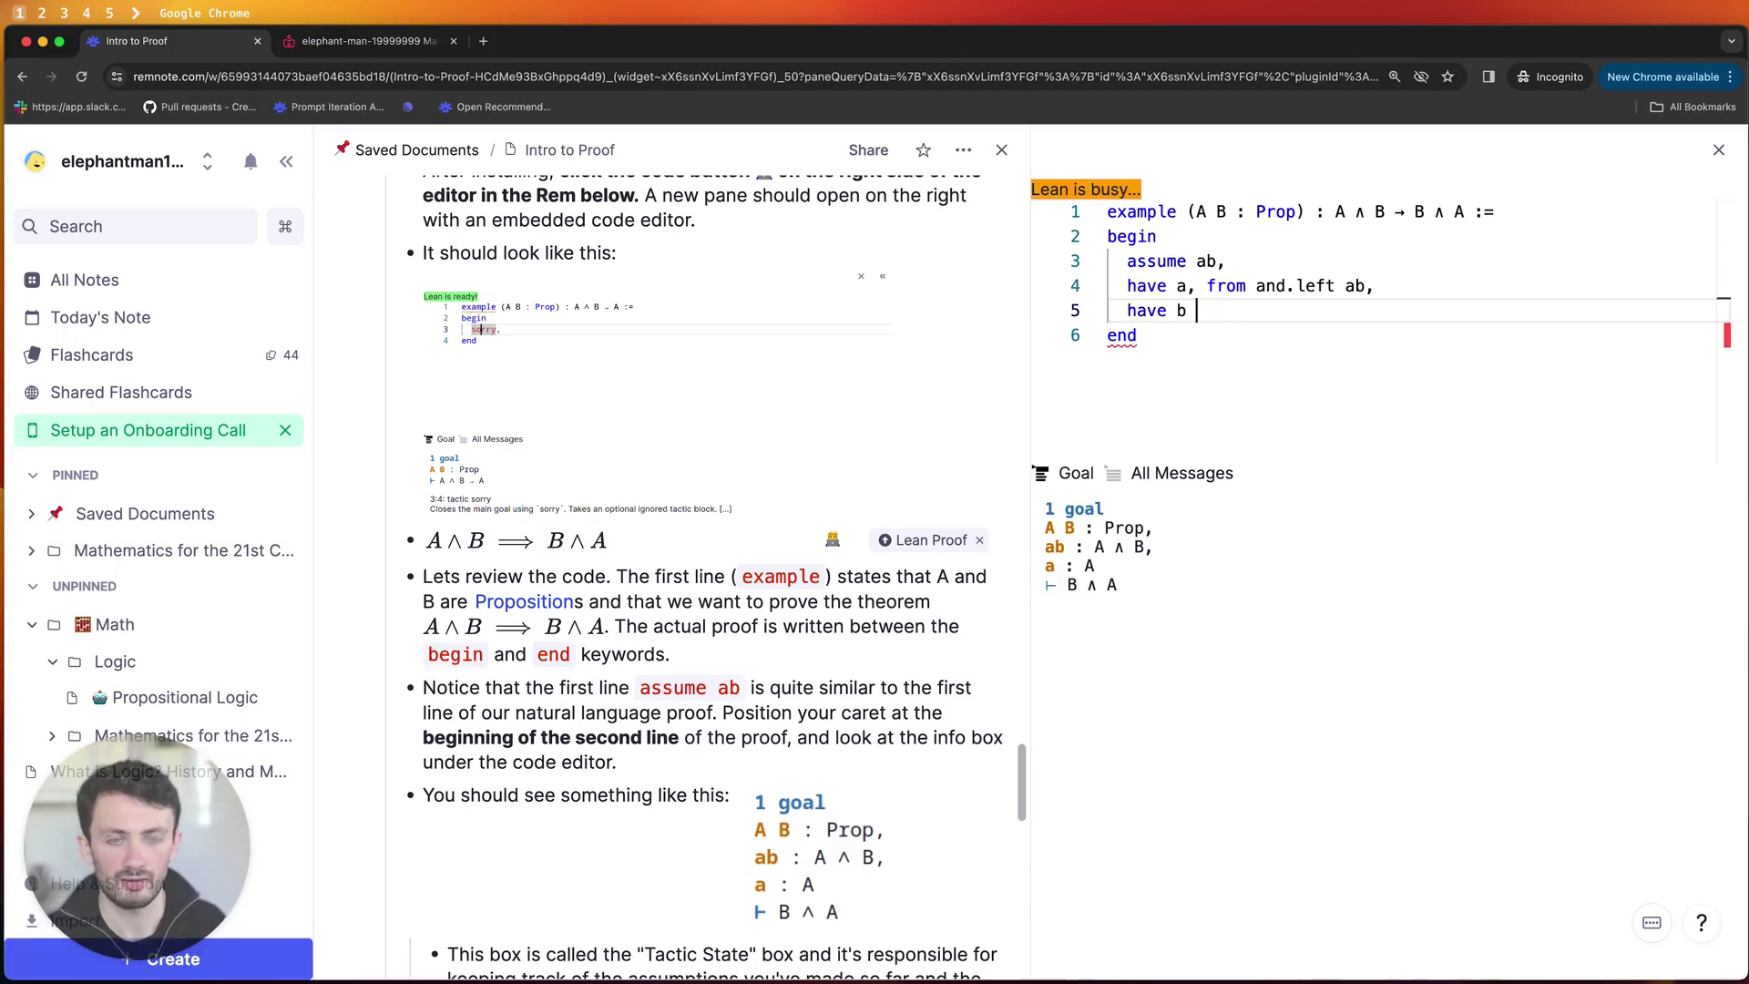
{"action": "type", "text": ", from "}
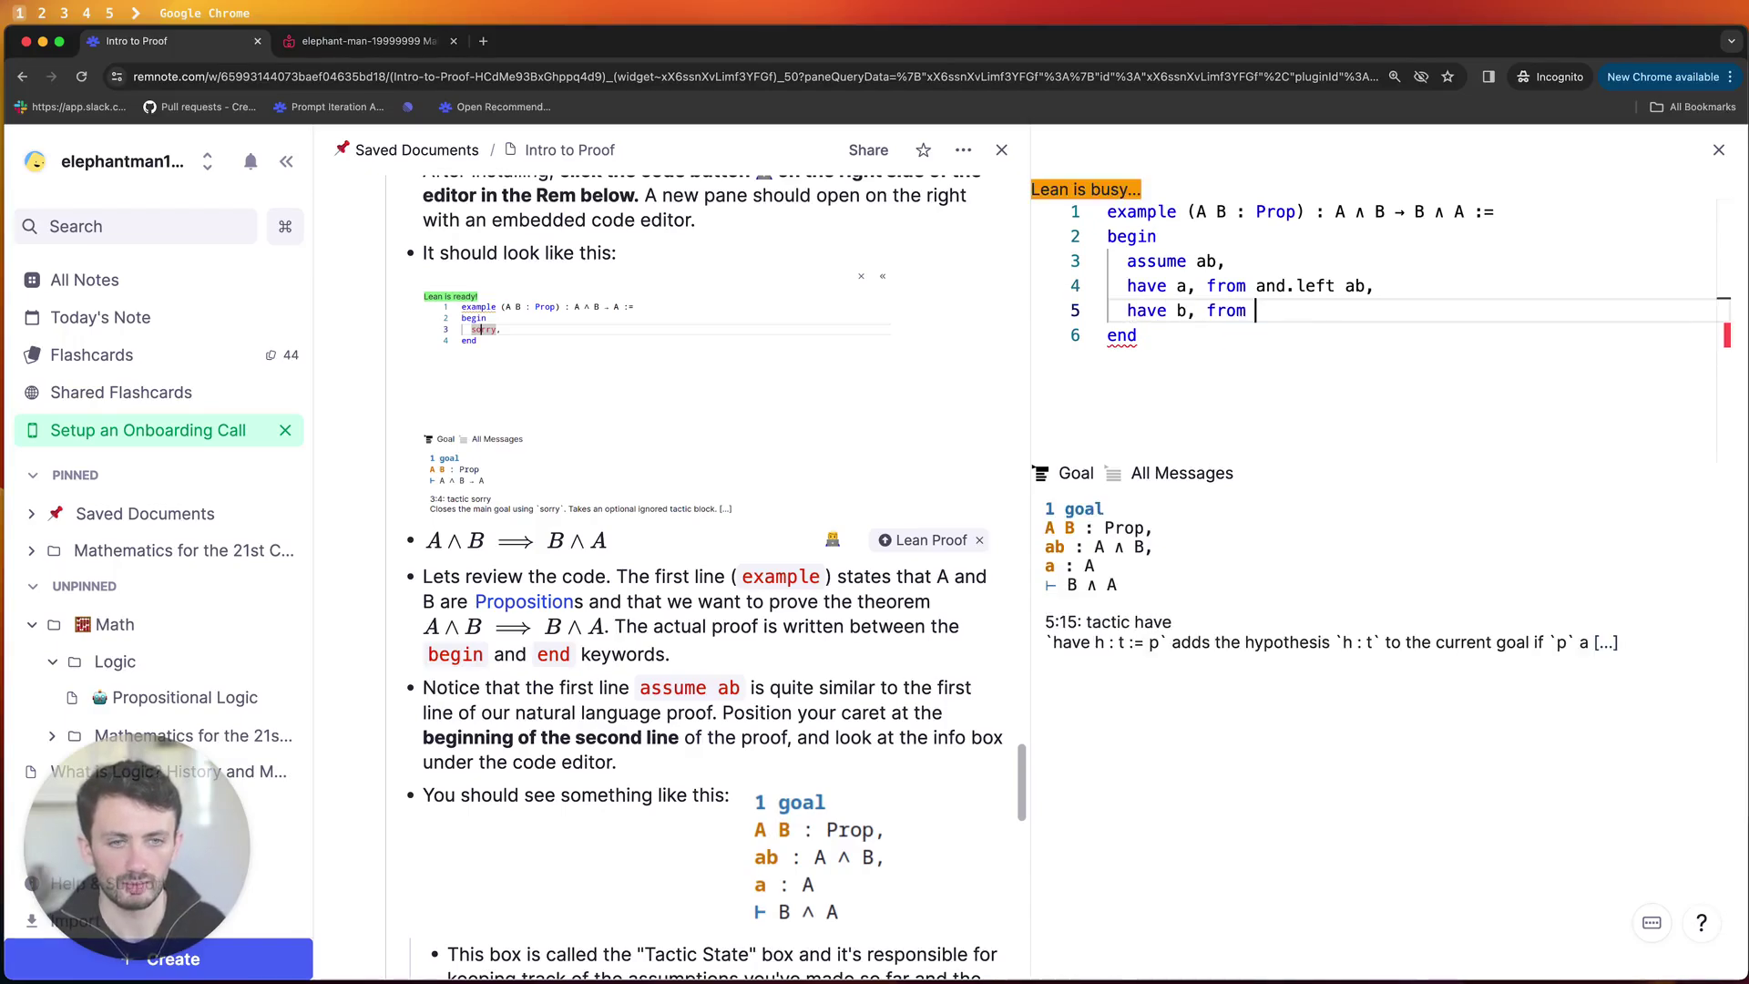
{"action": "type", "text": "and.right ab,"}
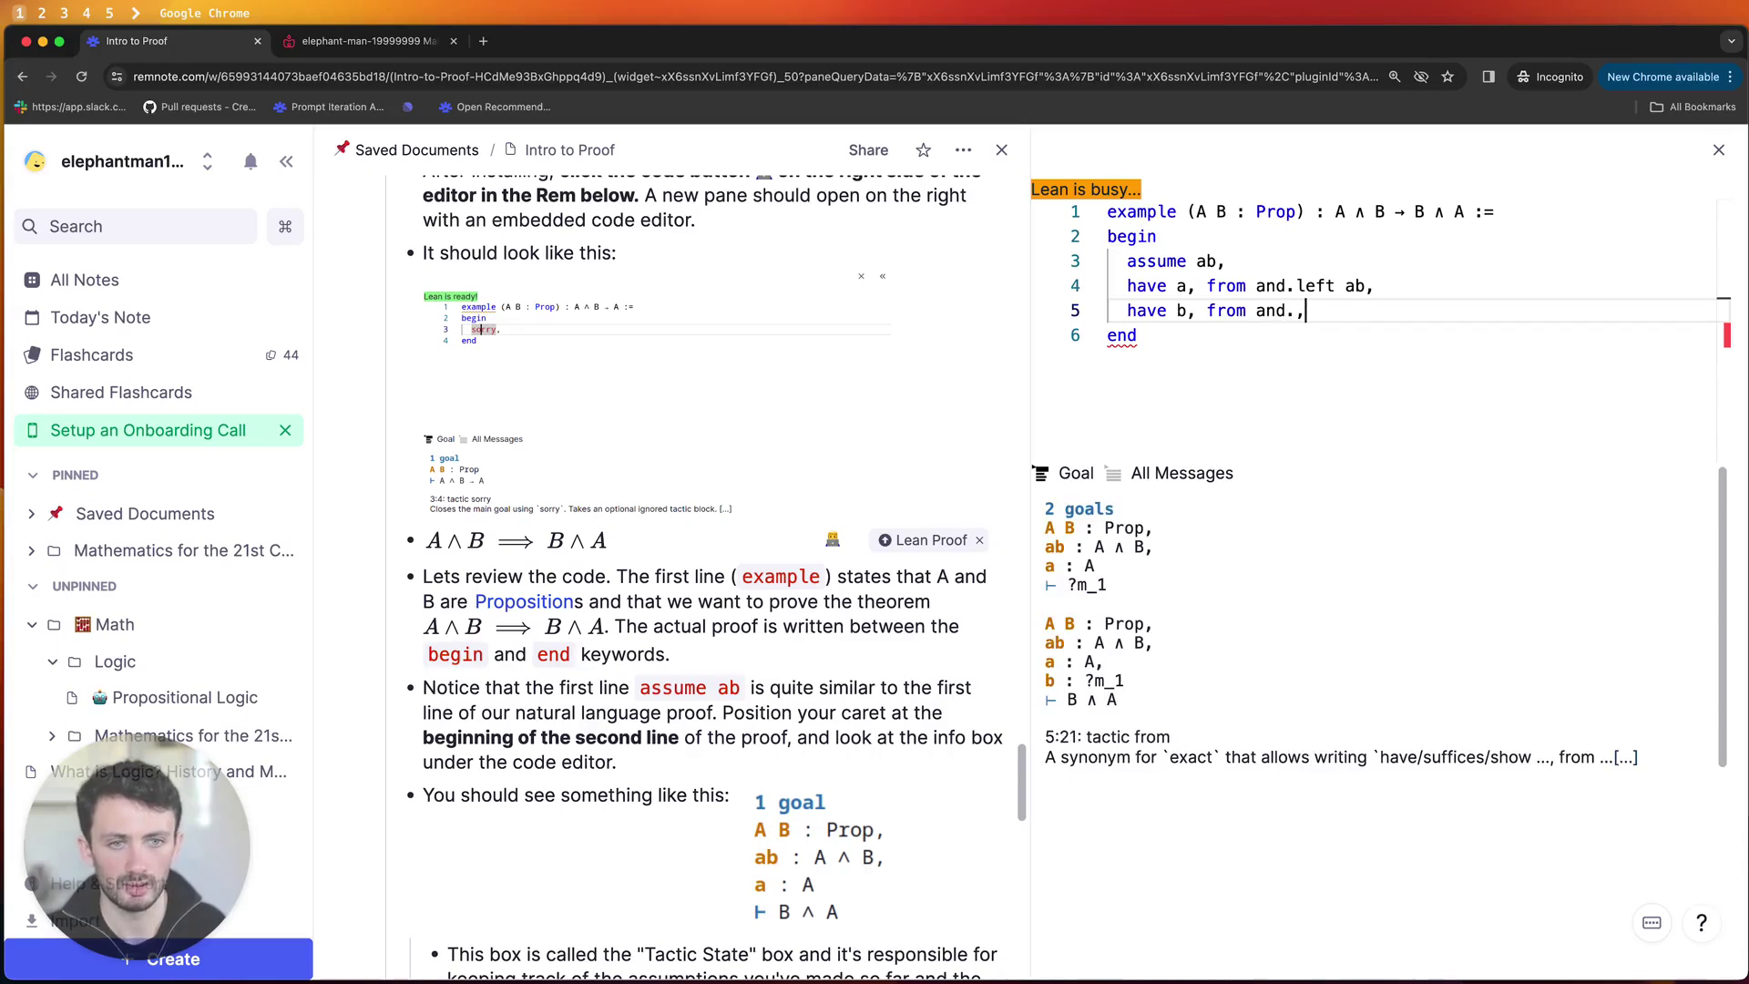
{"action": "key", "text": "Return"}
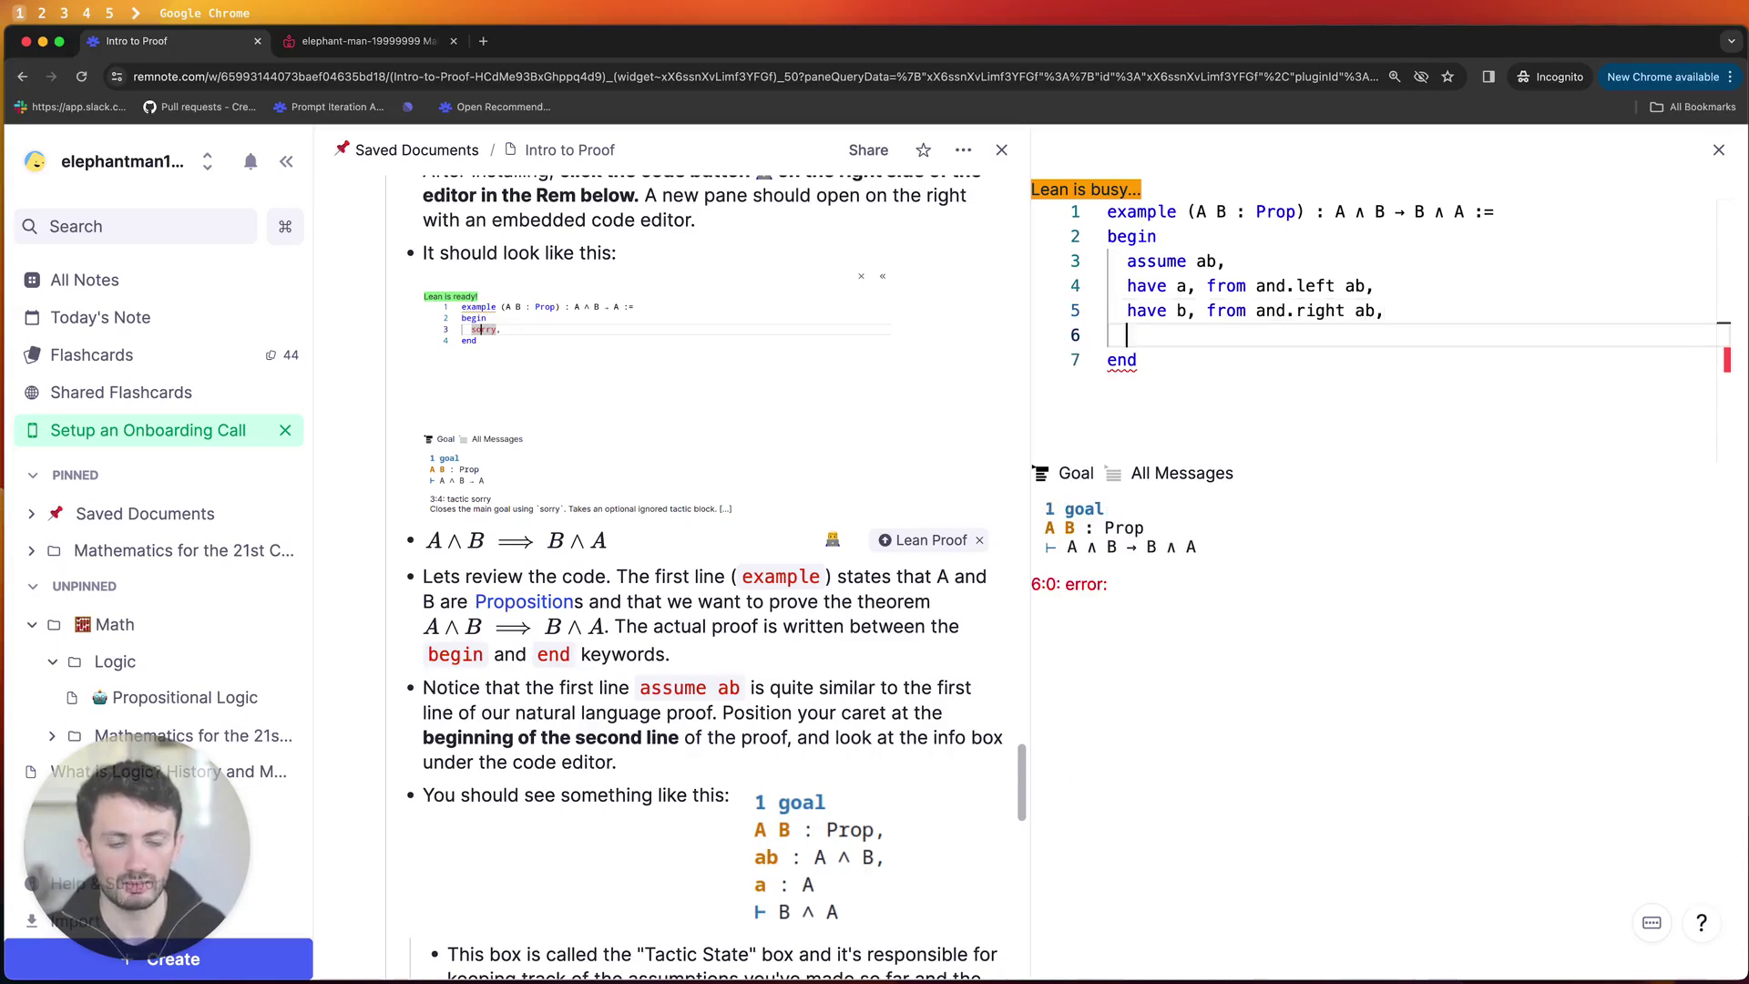
{"action": "type", "text": "exact"}
{"action": "type", "text": " and.intro"}
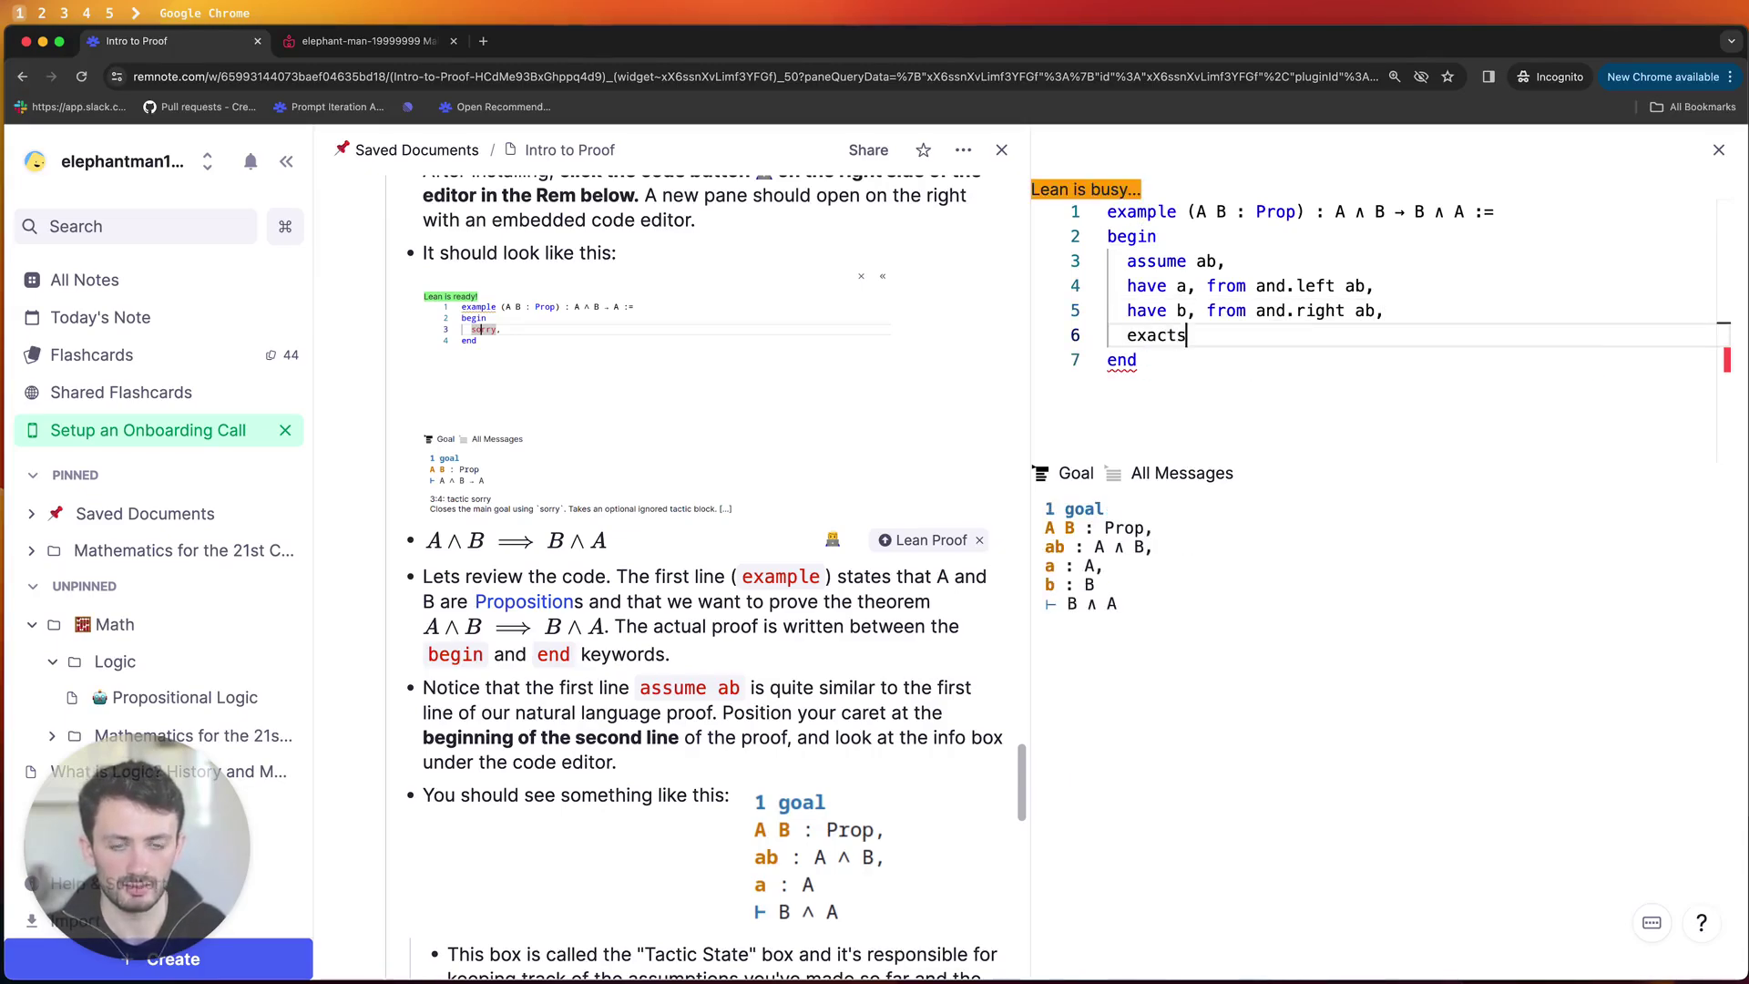
{"action": "type", "text": " a b"}
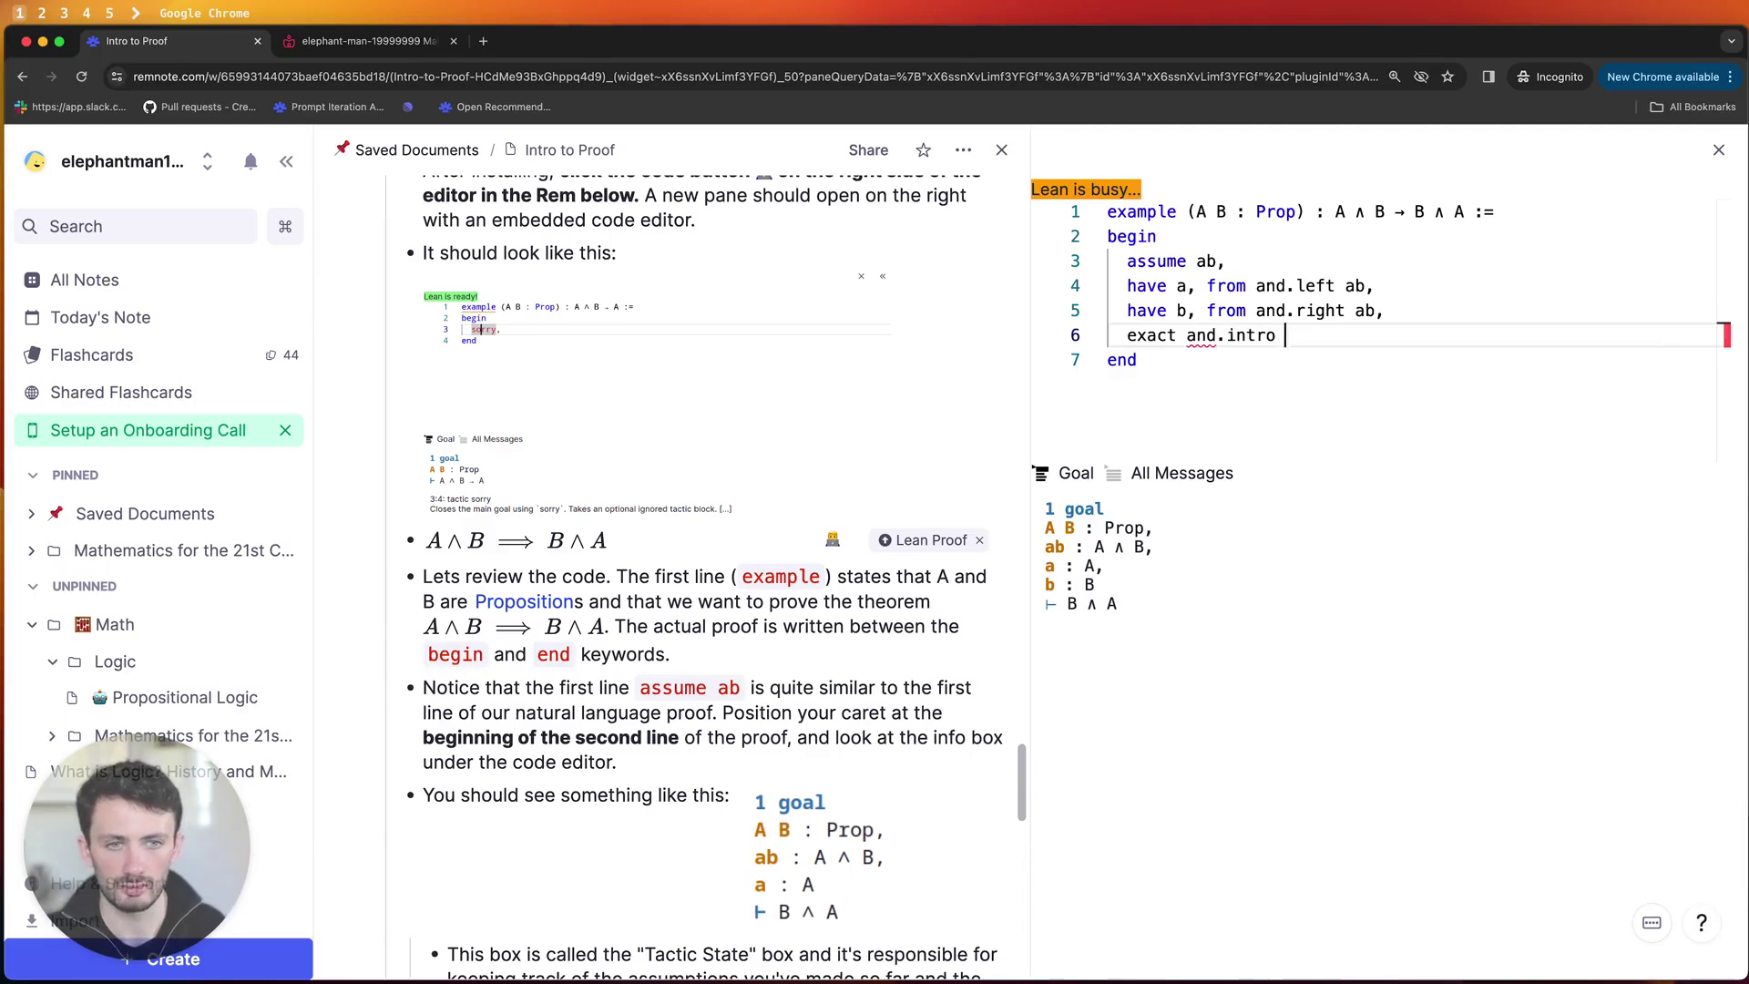
{"action": "type", "text": ","}
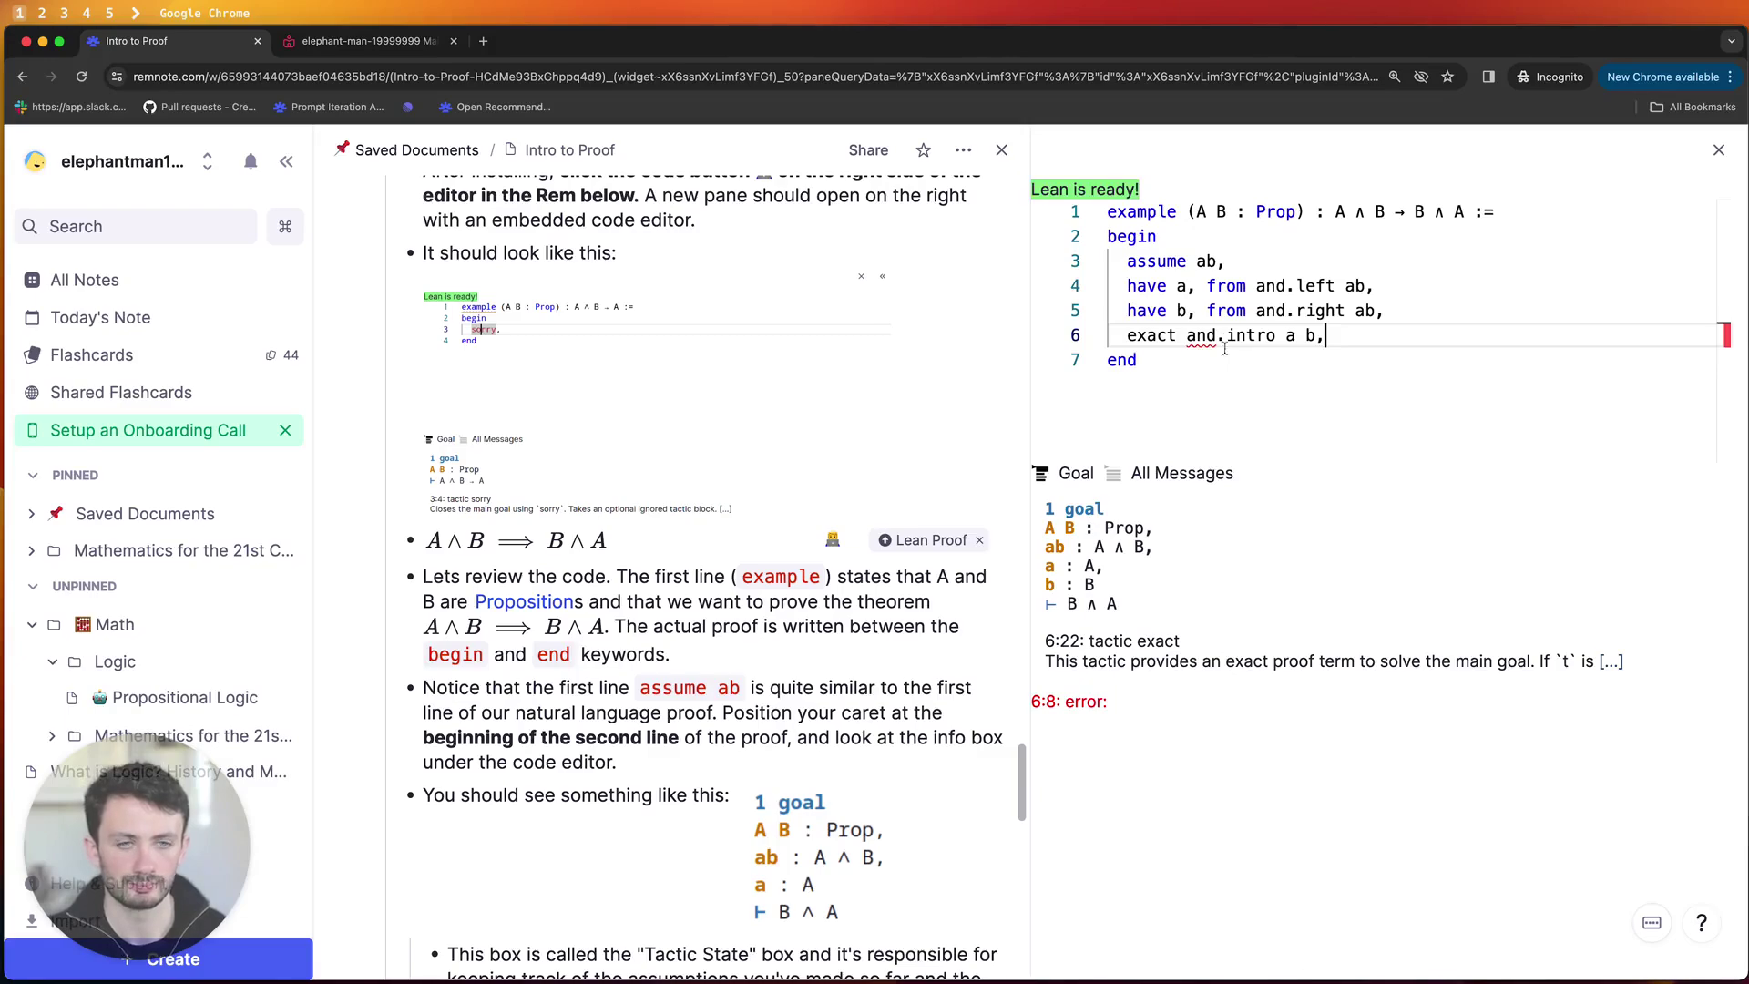
Inspect the goal states and the type mismatch error on the and.intro arguments.
{"action": "mouse_move", "coordinate": [1201, 336]}
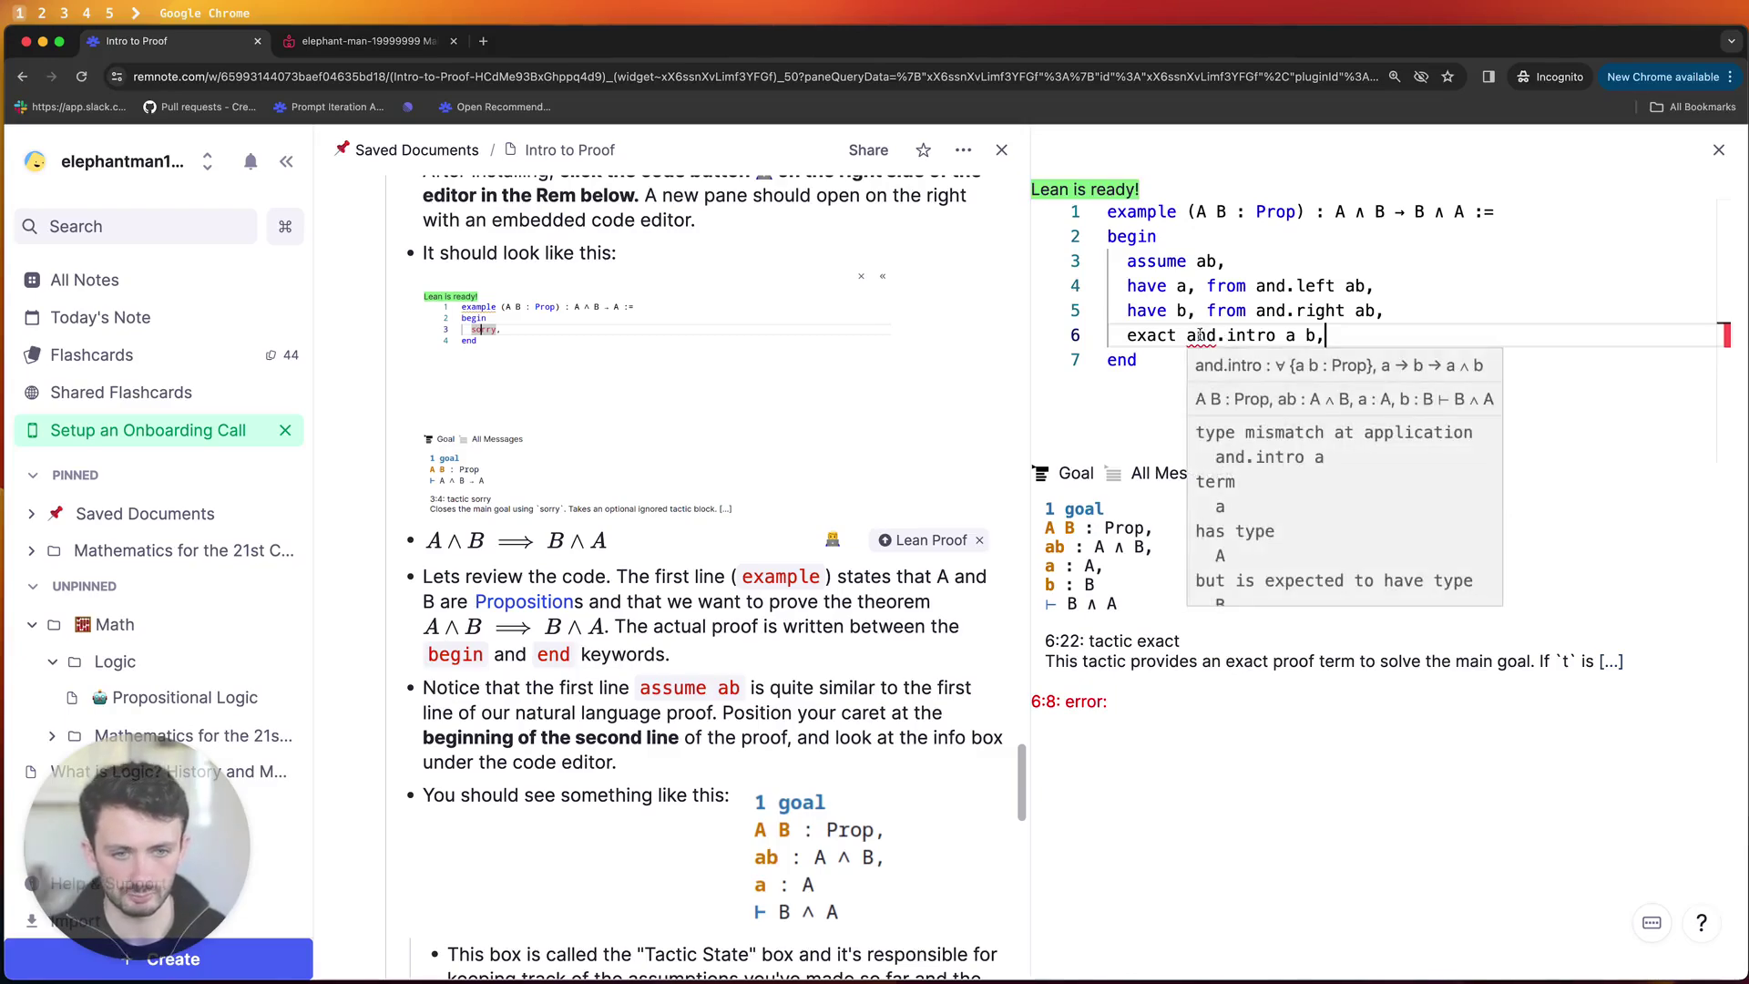
{"action": "left_click", "coordinate": [1218, 311]}
{"action": "left_click", "coordinate": [1317, 336]}
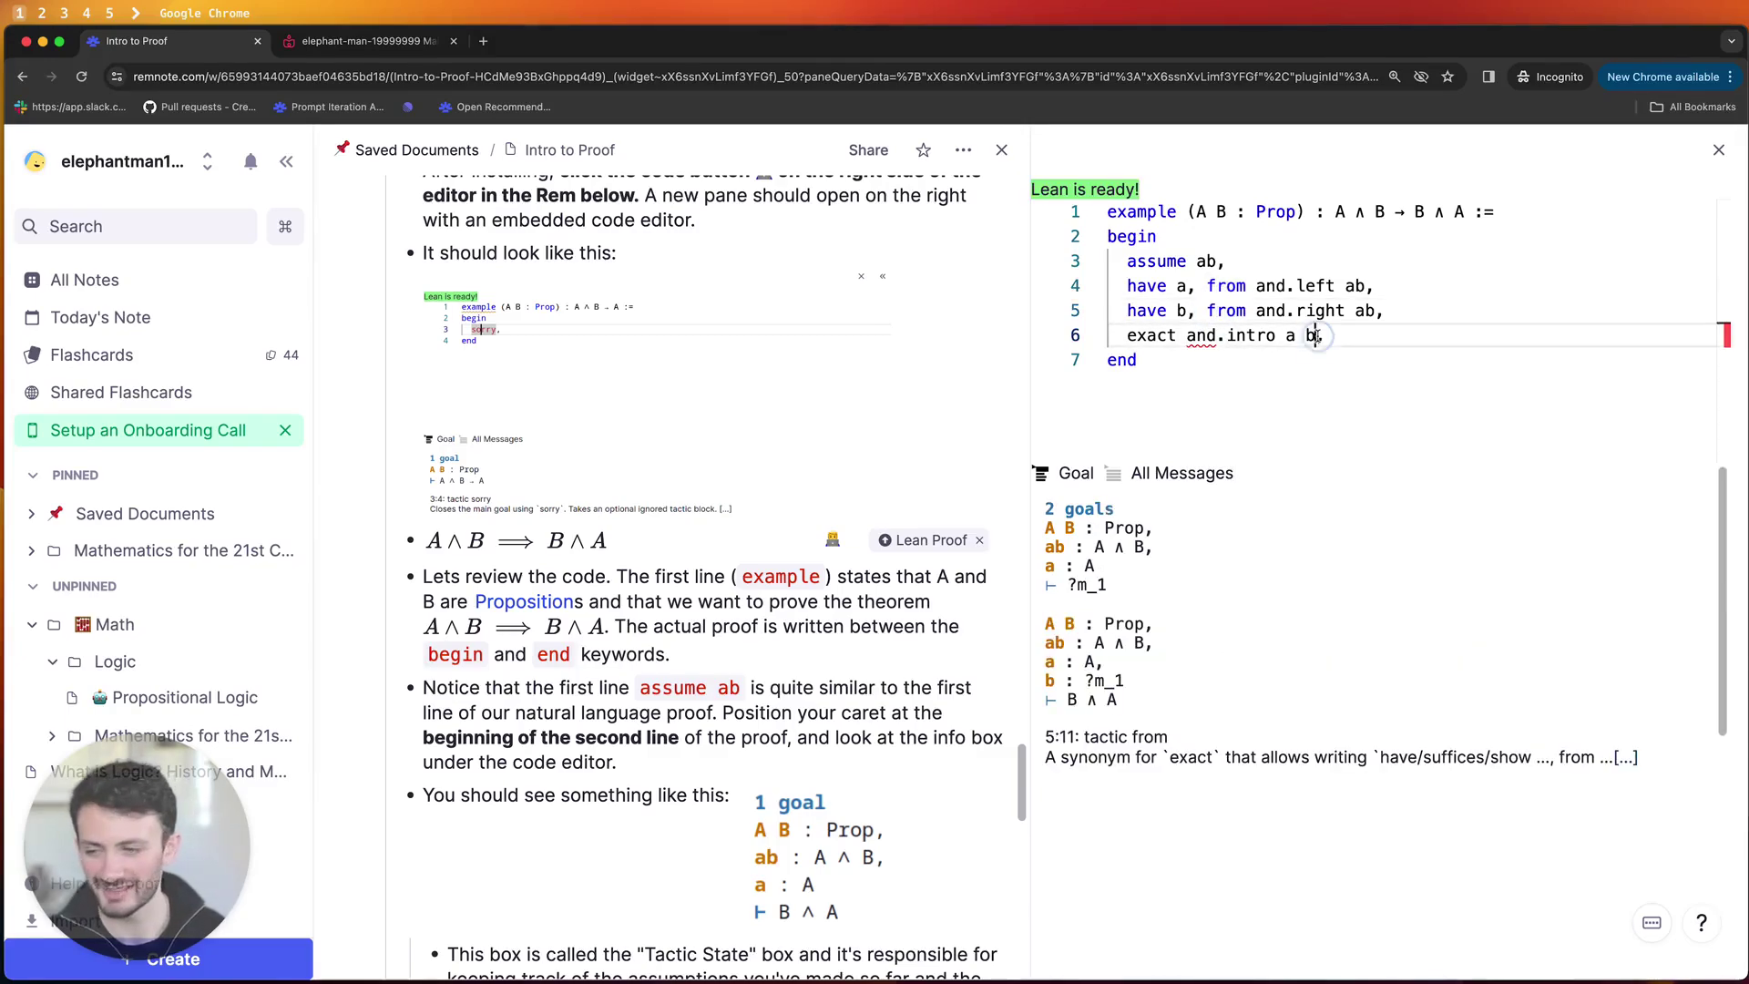
{"action": "left_click", "coordinate": [1292, 335]}
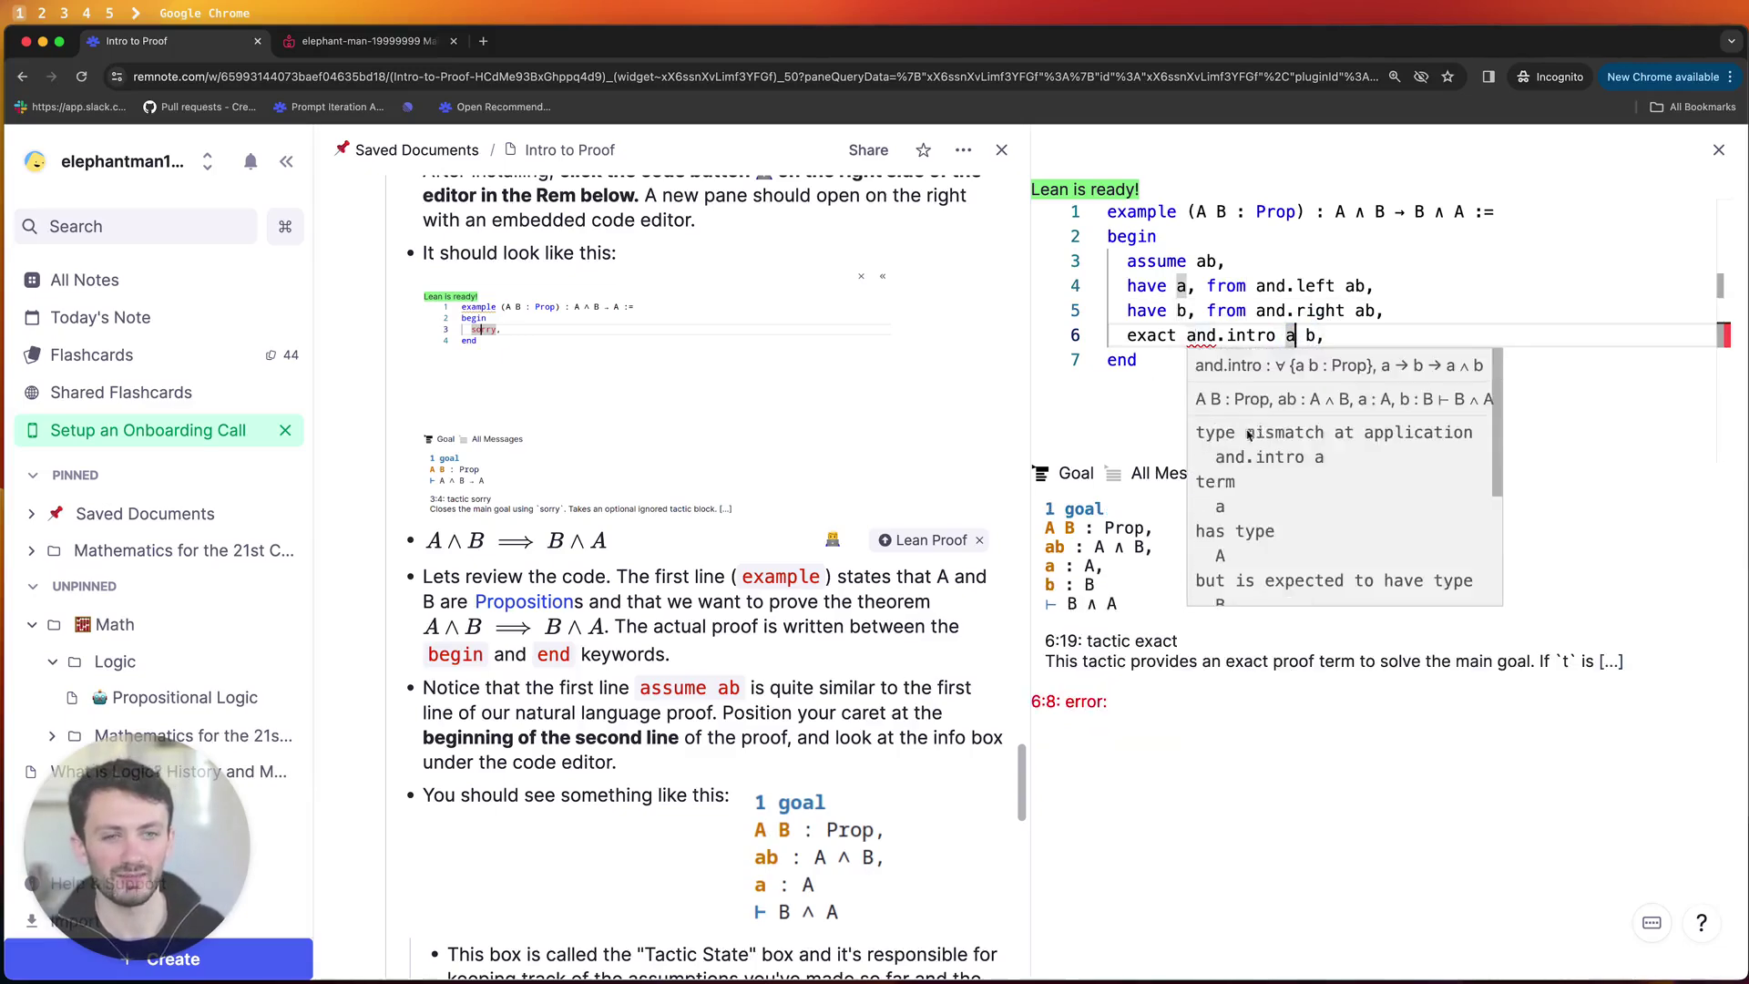
{"action": "left_click", "coordinate": [1196, 311]}
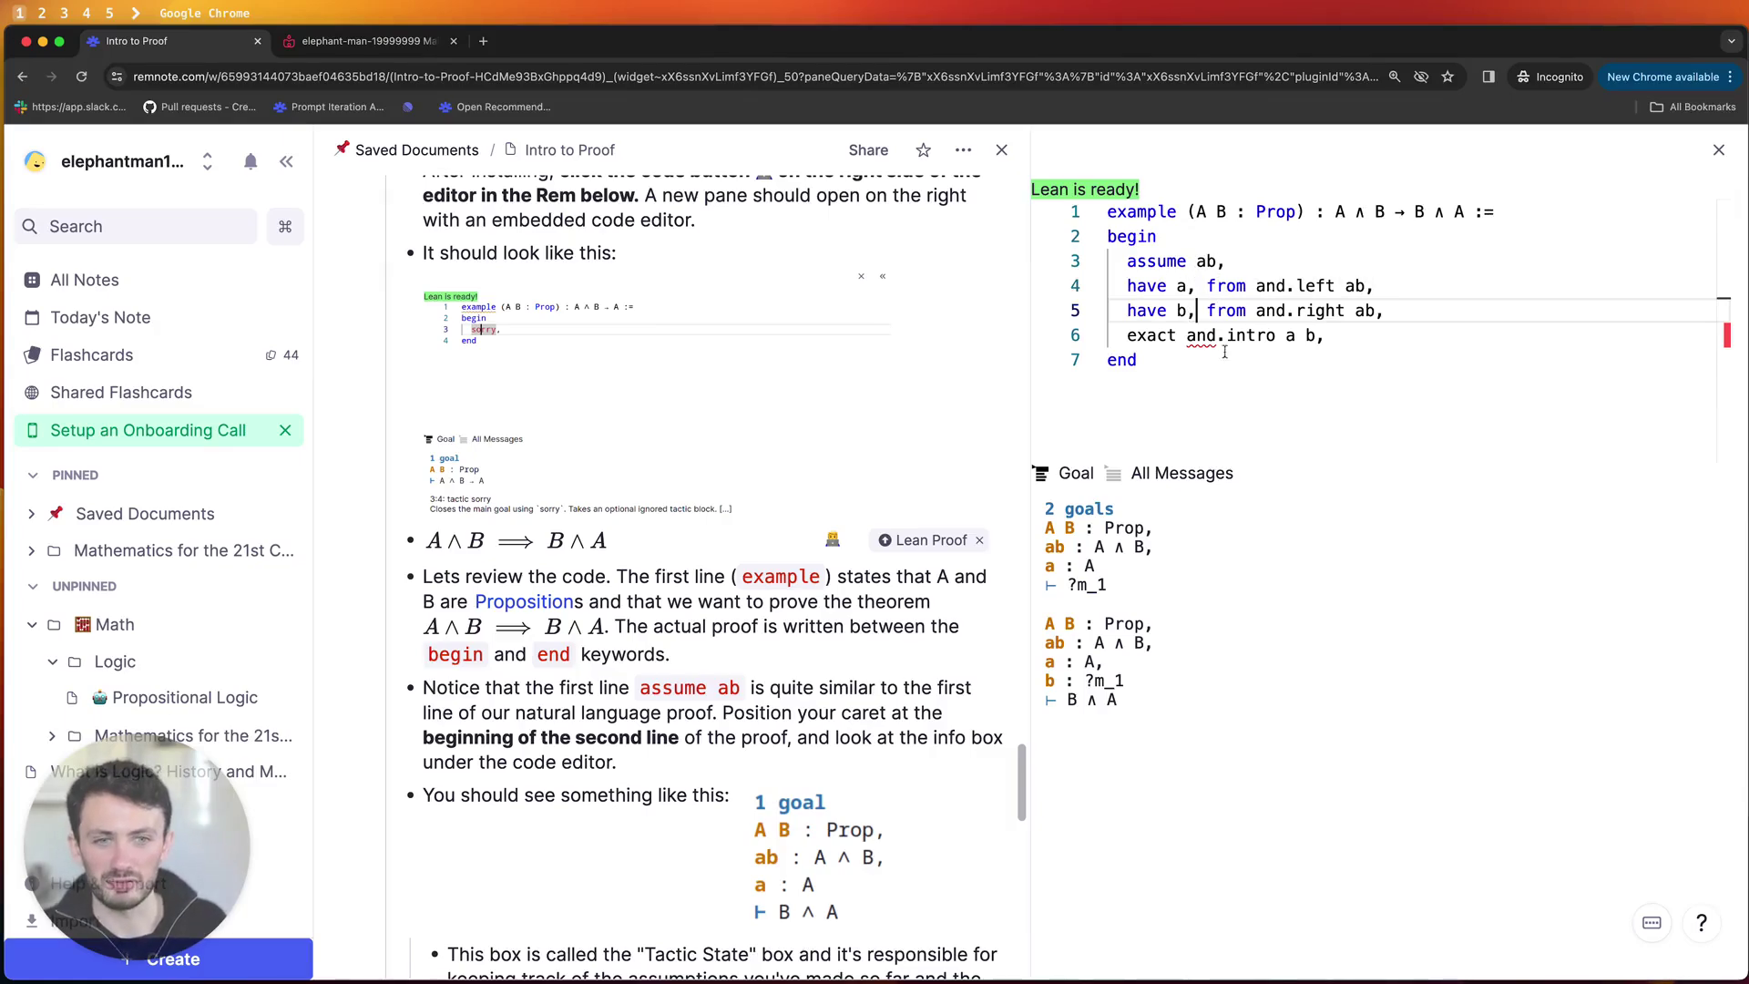
Change the and.intro arguments to 'b a' so Lean reports goals accomplished.
{"action": "left_click", "coordinate": [1314, 336]}
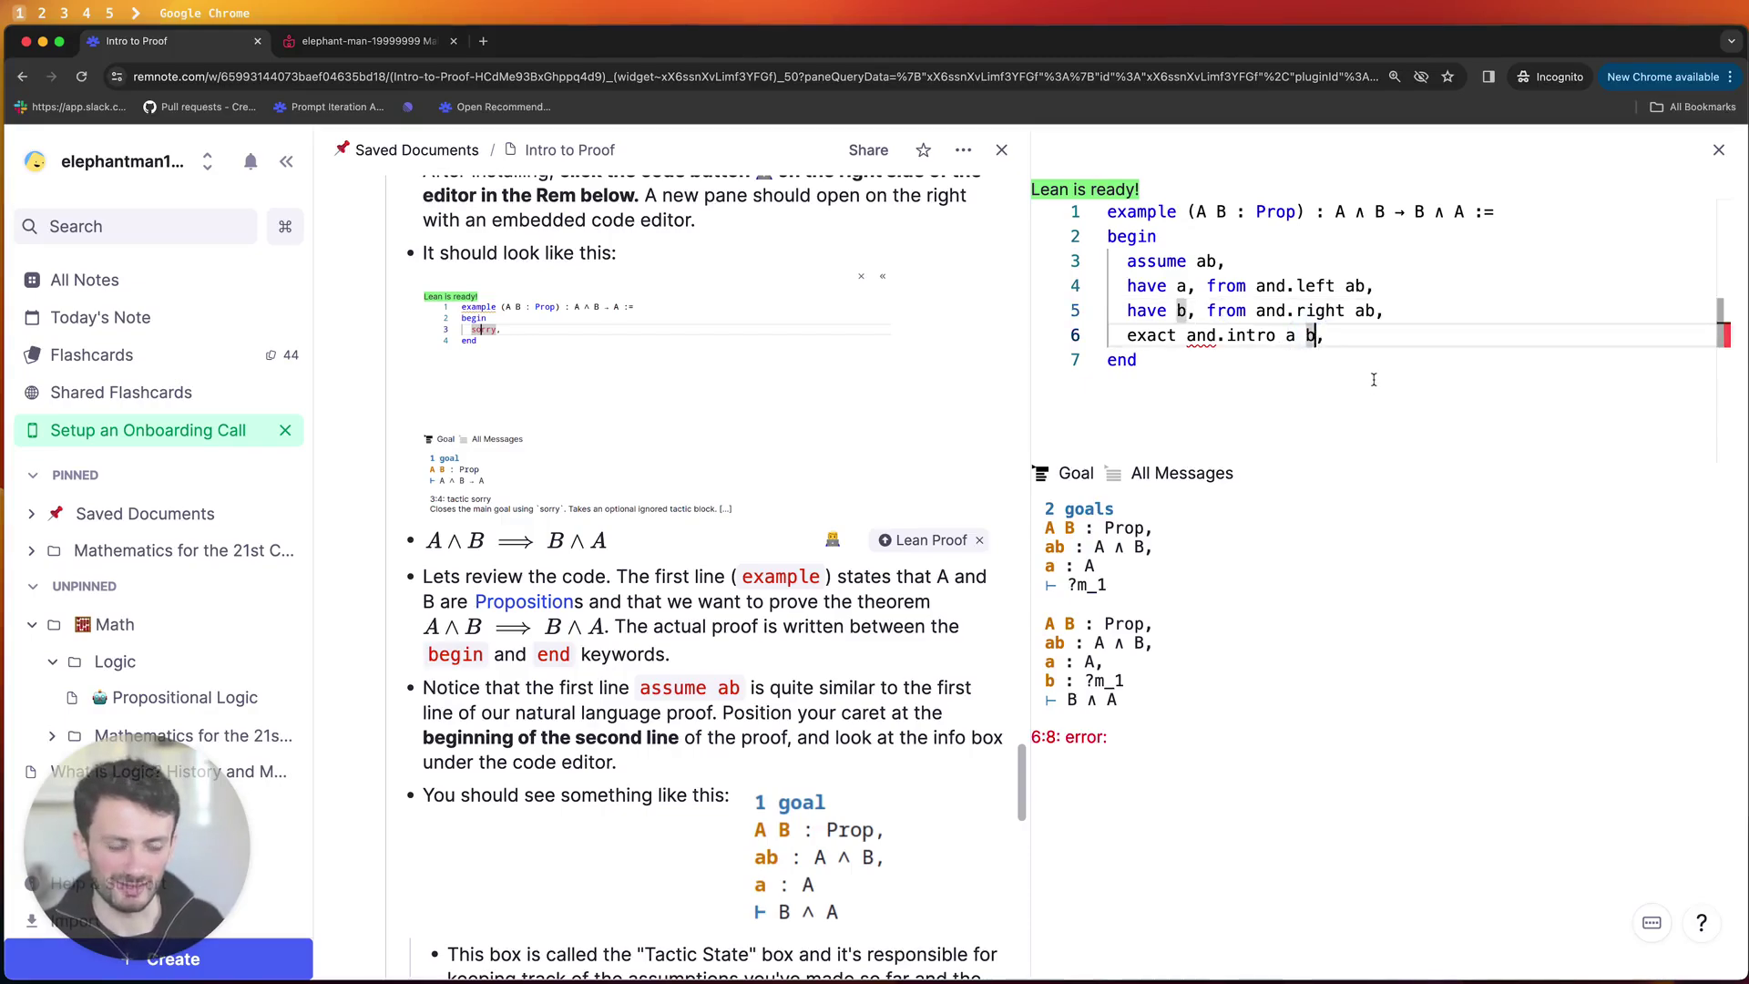
{"action": "key", "text": "BackSpace"}
{"action": "key", "text": "BackSpace"}
{"action": "key", "text": "BackSpace"}
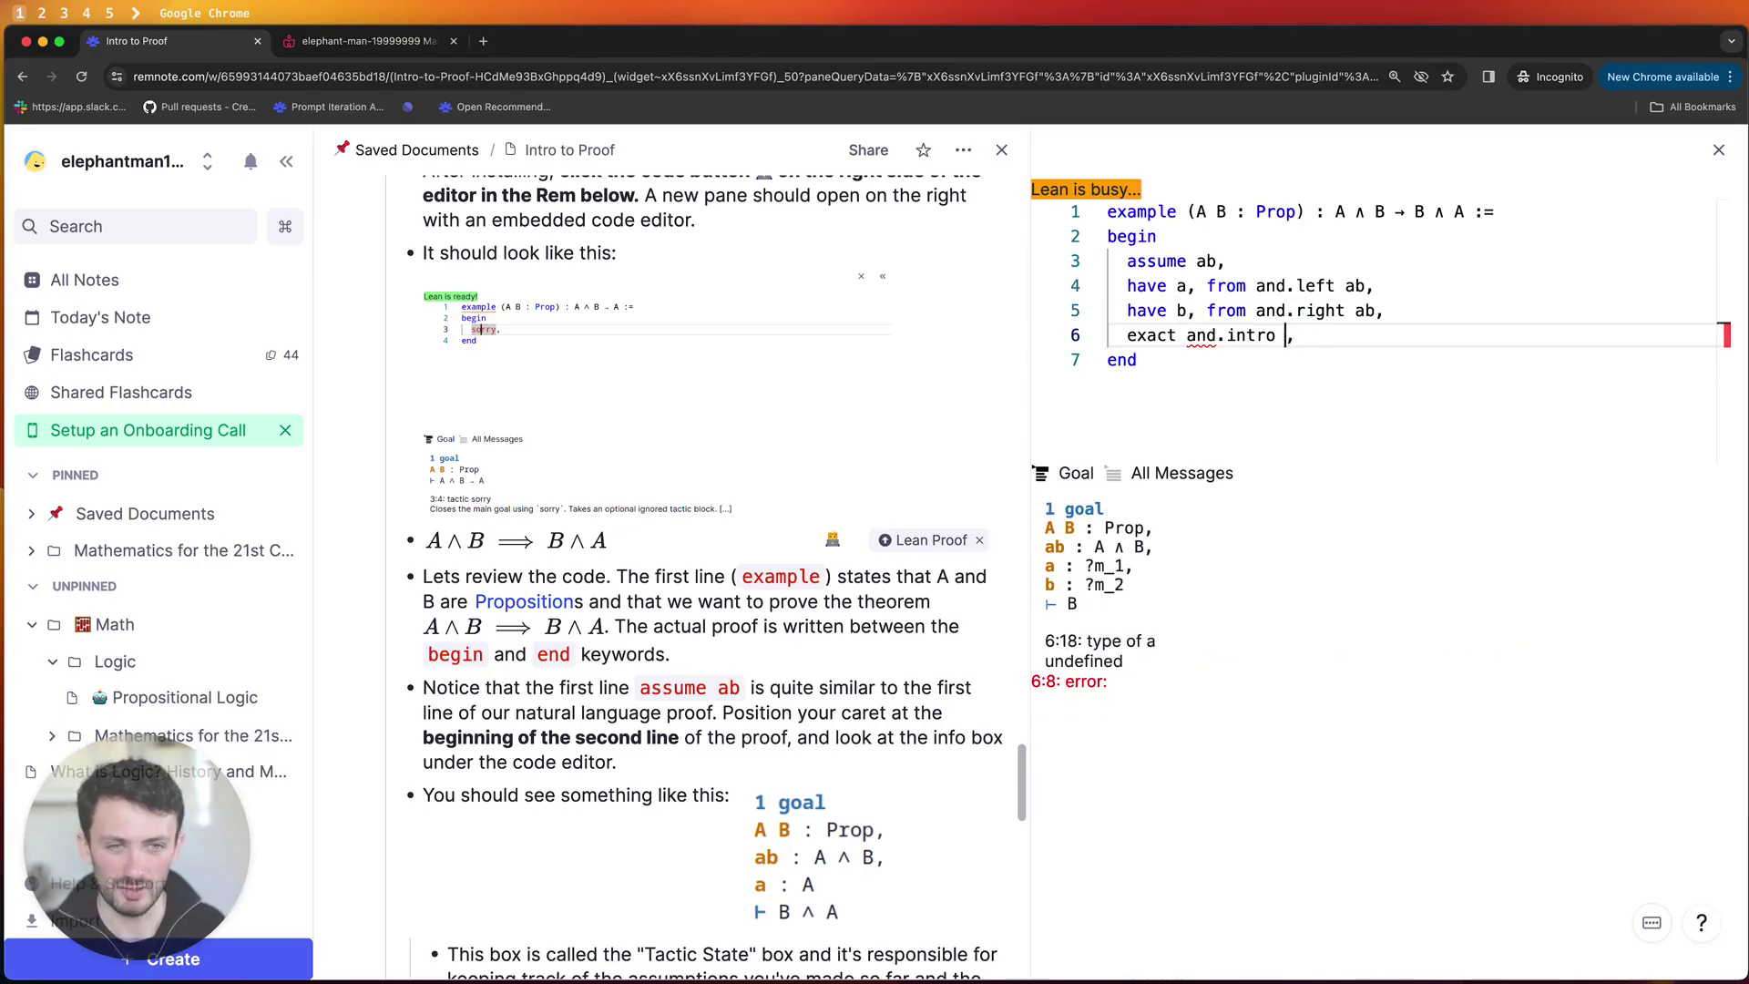
{"action": "type", "text": "b a"}
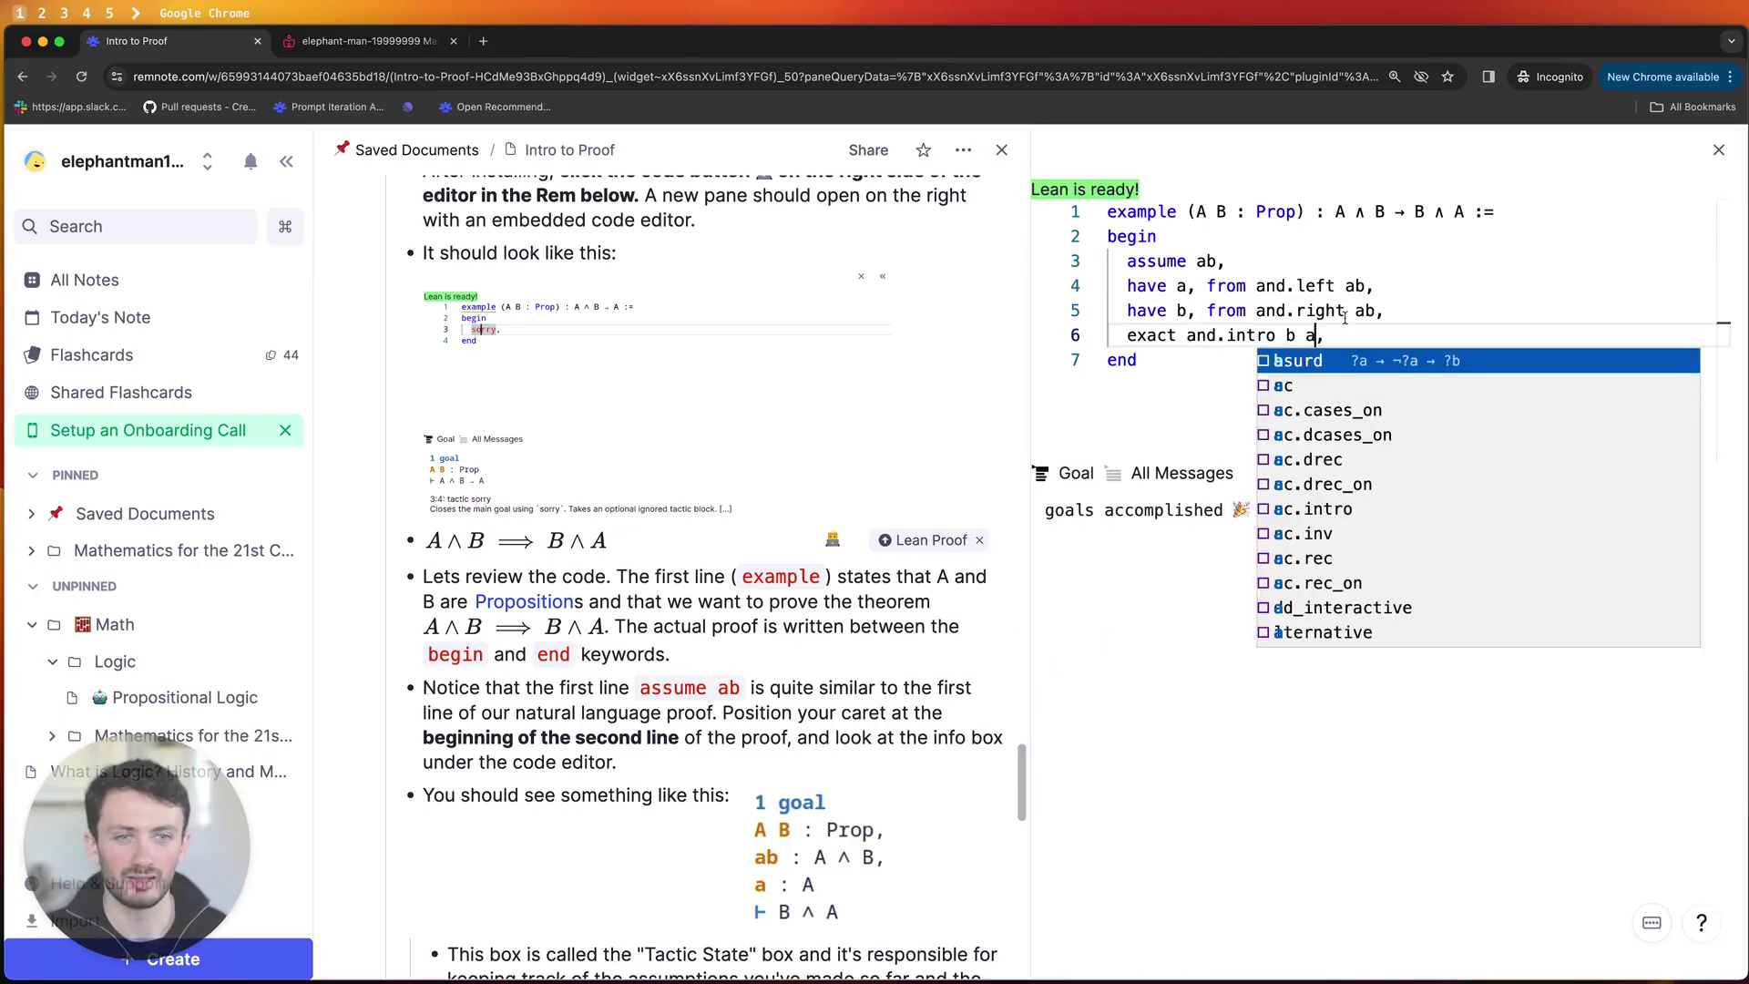
{"action": "left_click", "coordinate": [1341, 335]}
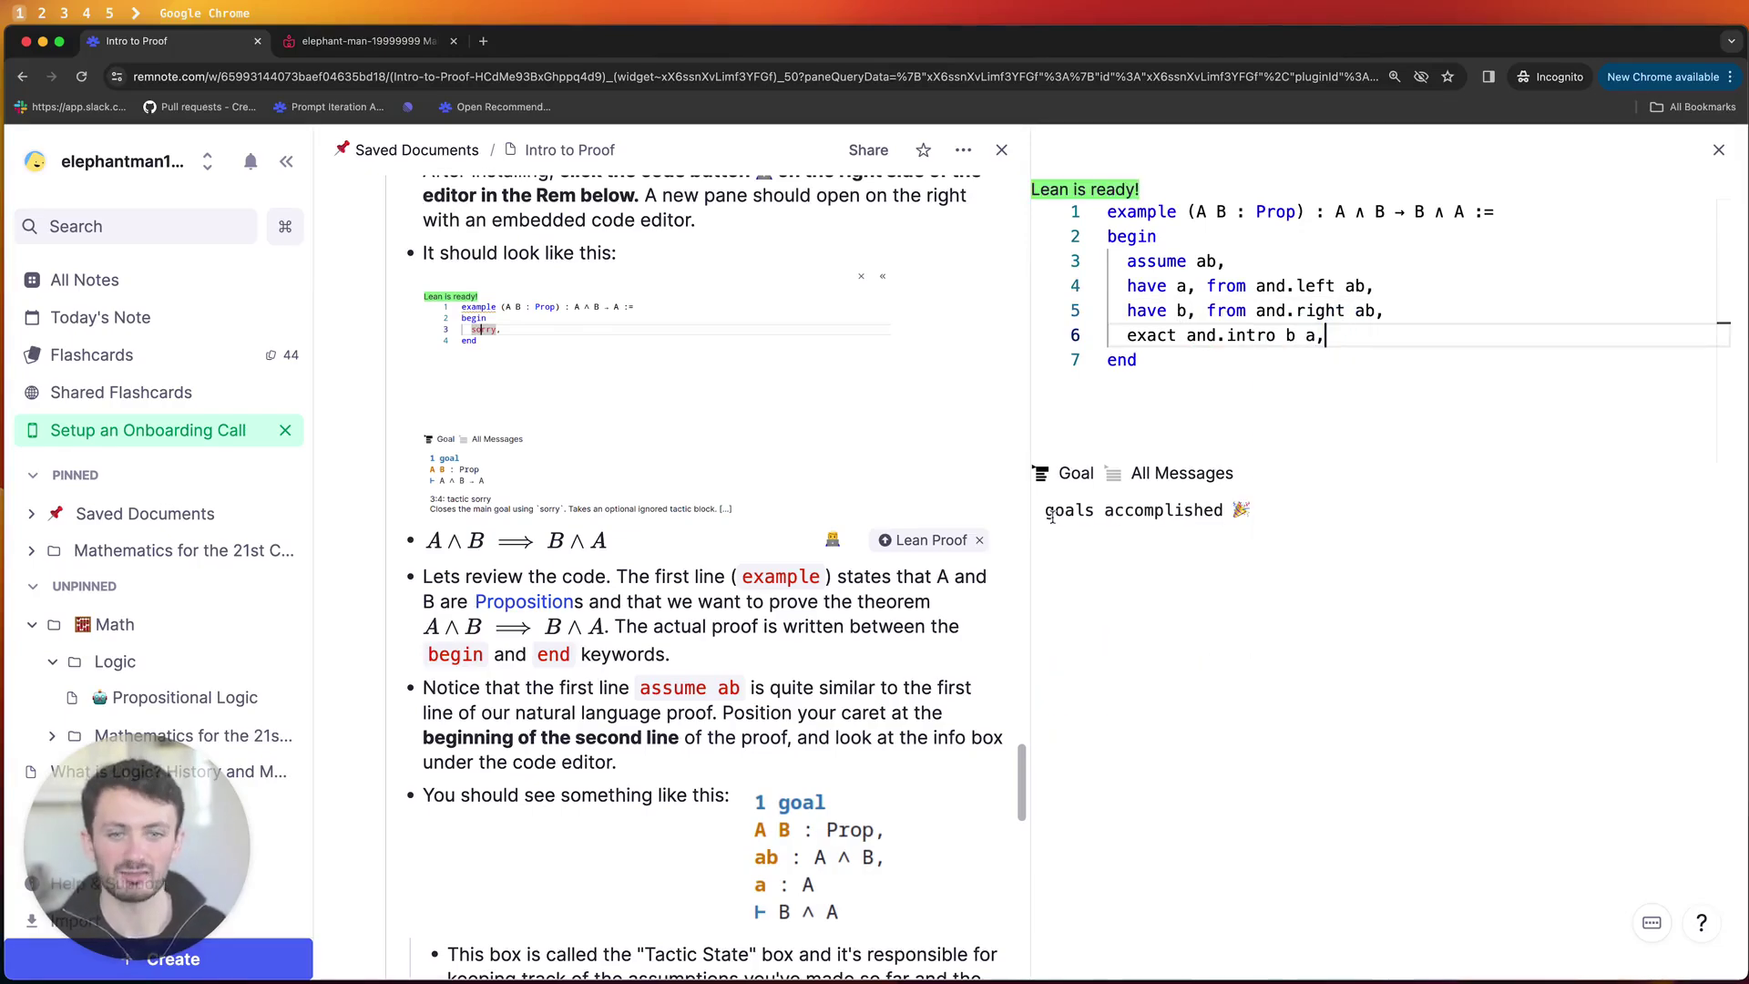